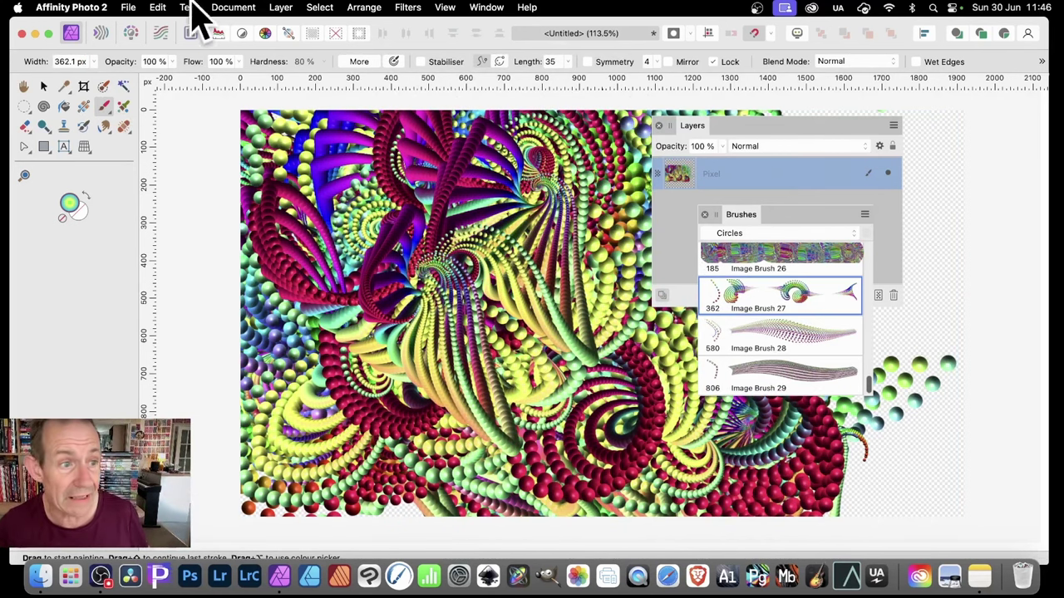
Delete the existing painted layer and draw a two-node curve with the Pen tool, bending from the canvas's upper area to its lower middle.
{"action": "left_click", "coordinate": [43, 87]}
{"action": "key", "text": "Delete"}
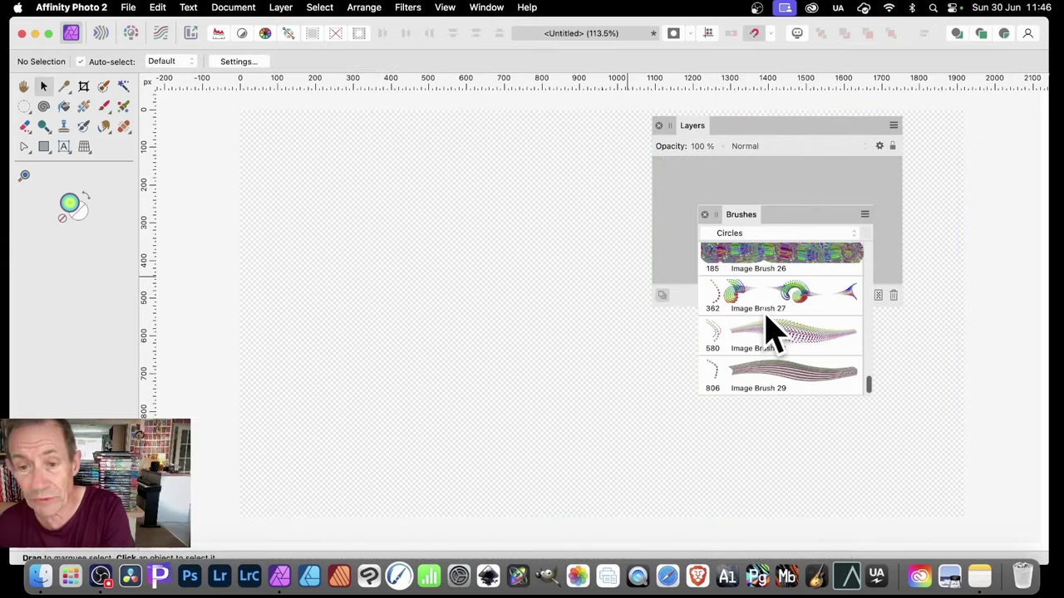
{"action": "left_click", "coordinate": [32, 151]}
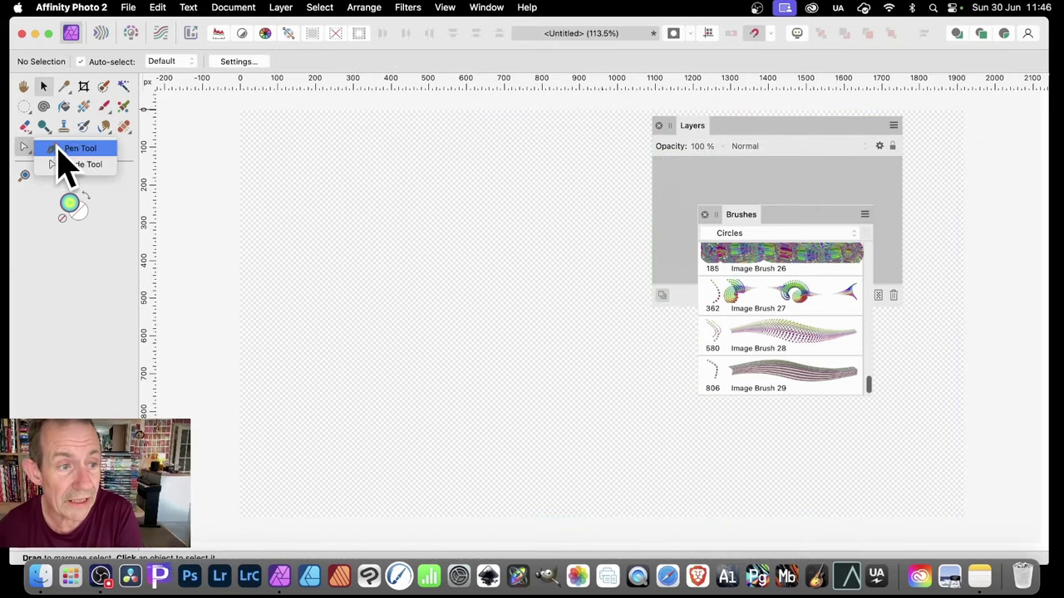
{"action": "left_click", "coordinate": [76, 150]}
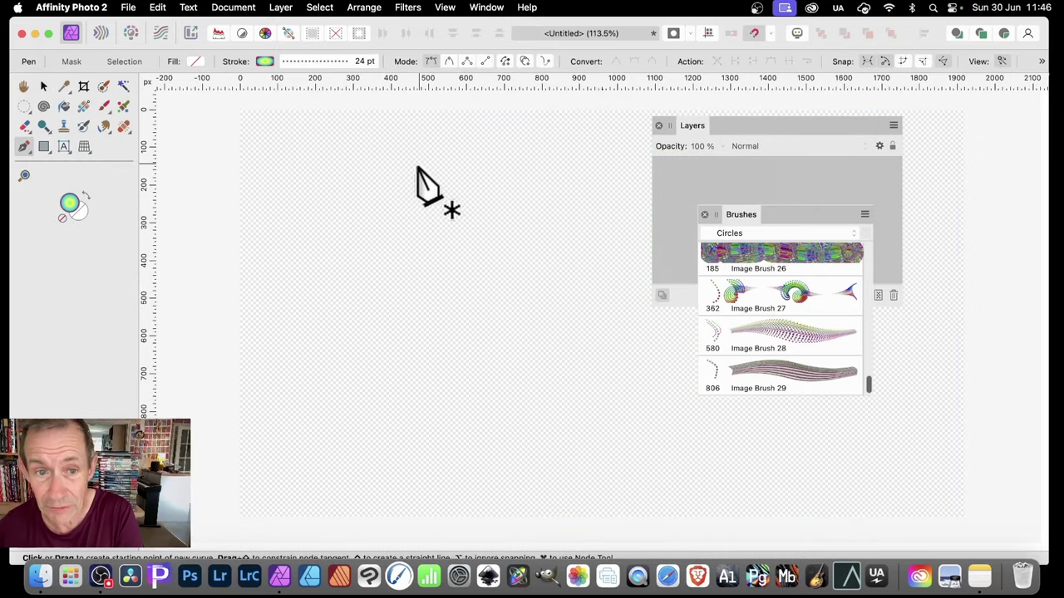
{"action": "left_click", "coordinate": [387, 160]}
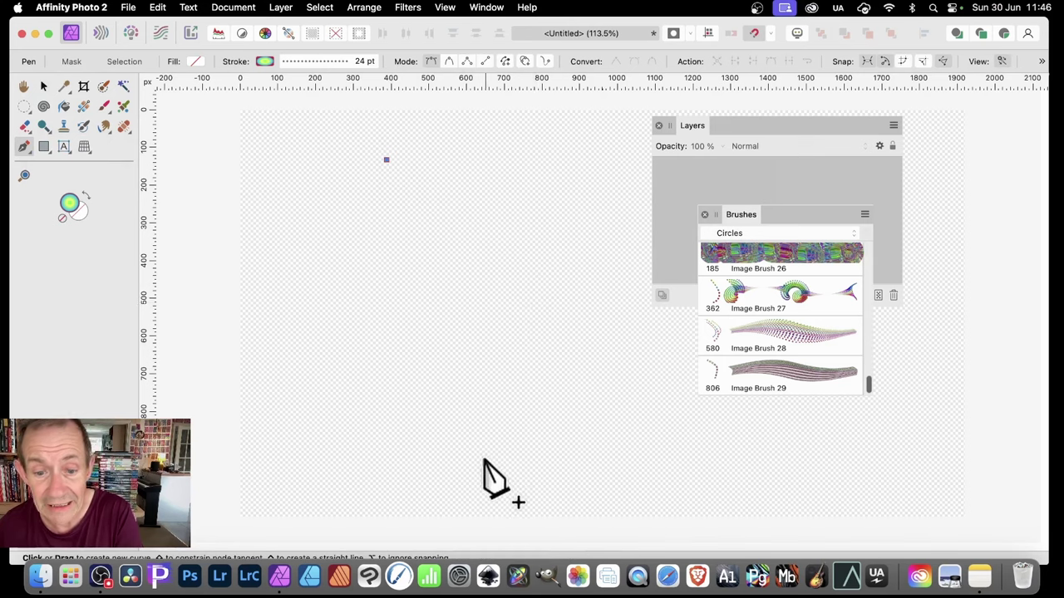
{"action": "mouse_move", "coordinate": [529, 437]}
{"action": "left_mouse_down"}
{"action": "mouse_move", "coordinate": [443, 504]}
{"action": "mouse_move", "coordinate": [451, 496]}
{"action": "mouse_move", "coordinate": [442, 520]}
{"action": "mouse_move", "coordinate": [415, 525]}
{"action": "left_mouse_up"}
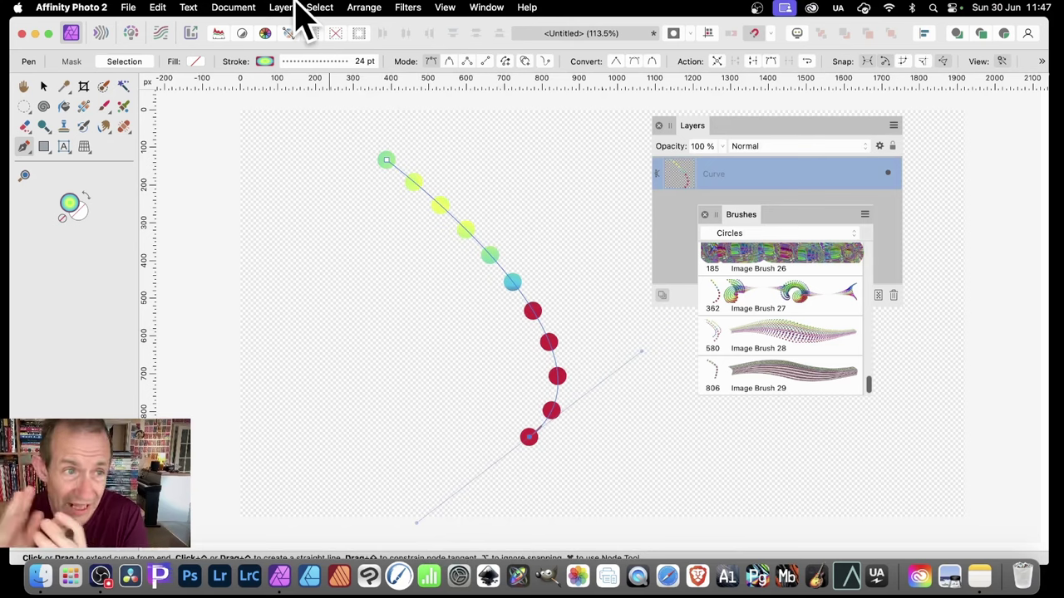
Examine the curve's fill colour, its radial stroke gradient and the available gradient swatches.
{"action": "left_click", "coordinate": [195, 61]}
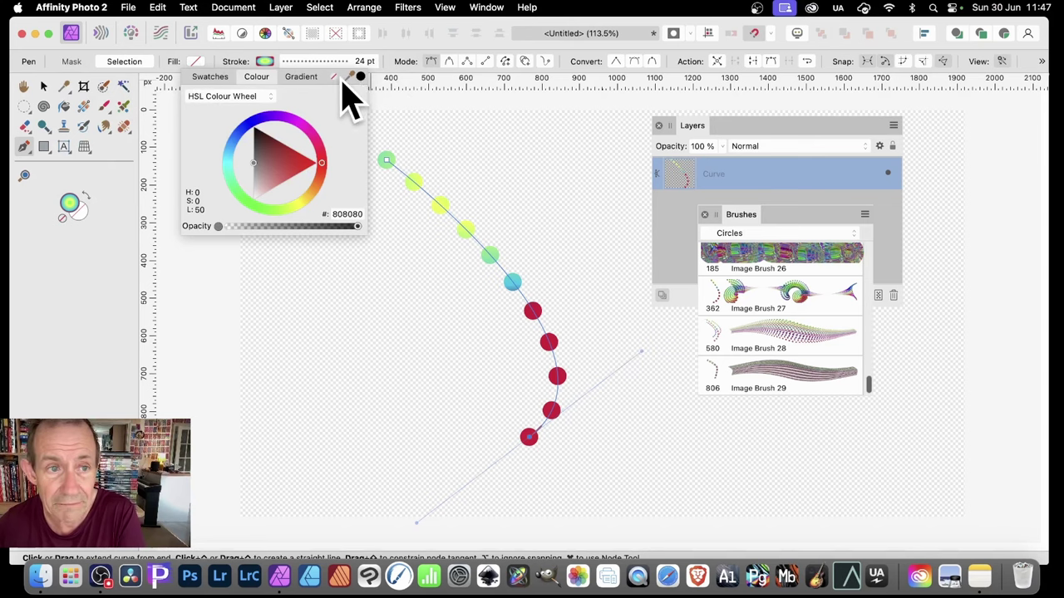
{"action": "left_click", "coordinate": [265, 62]}
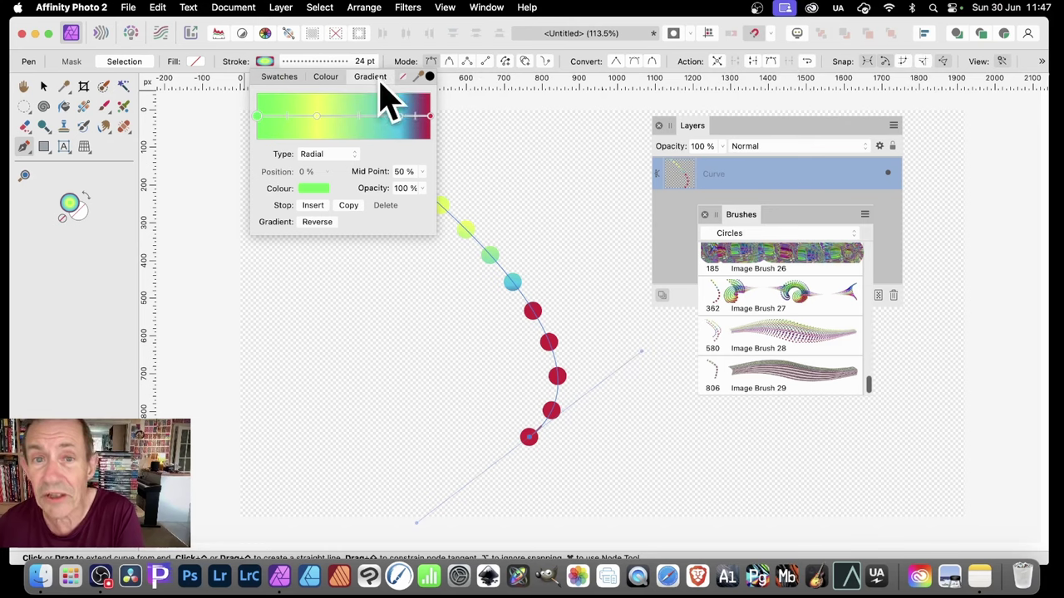
{"action": "left_click", "coordinate": [283, 78]}
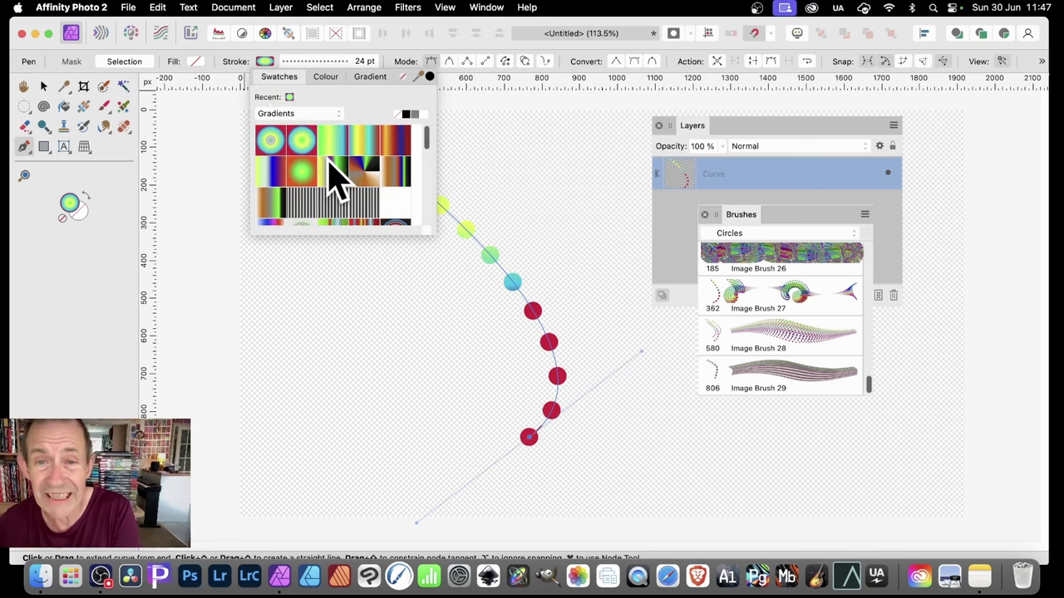
{"action": "scroll", "coordinate": [350, 187], "scroll_direction": "down", "scroll_amount": 3}
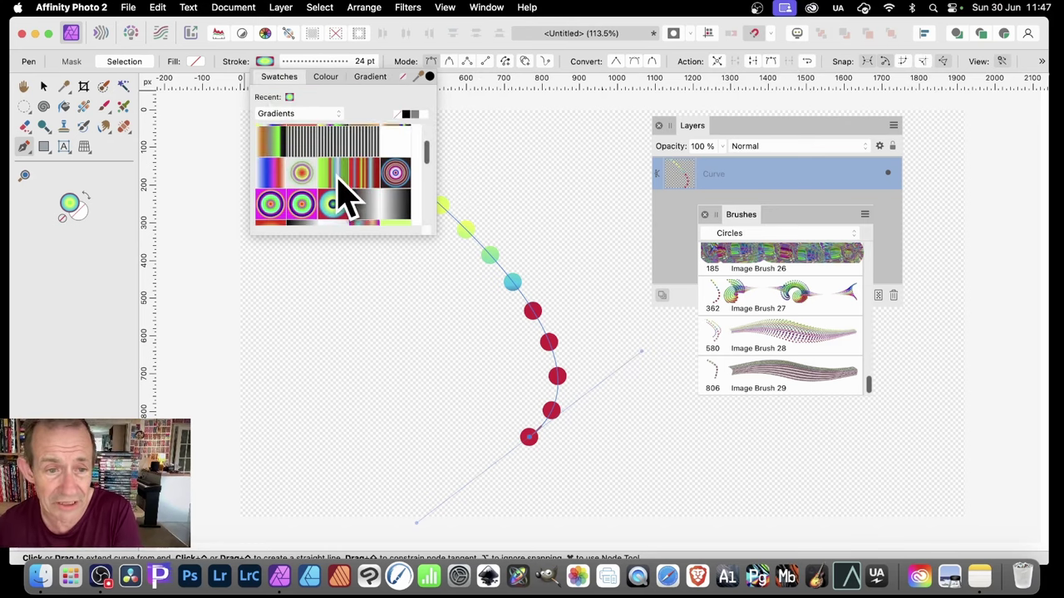
{"action": "scroll", "coordinate": [391, 179], "scroll_direction": "up", "scroll_amount": 3}
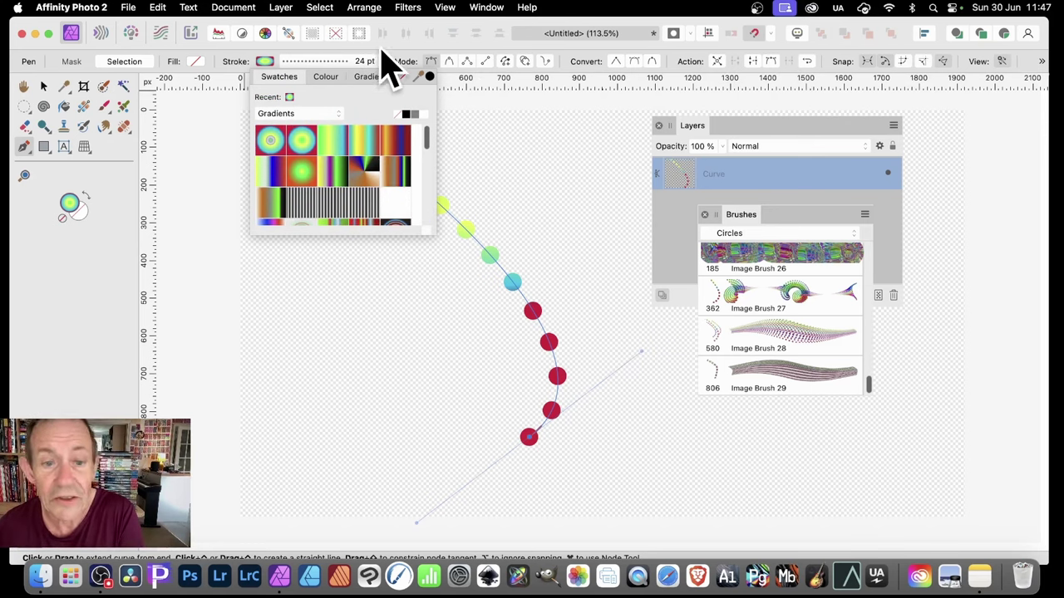
Set the curve's stroke width to 25 pt and the gap of its dash pattern to 1.6.
{"action": "left_click", "coordinate": [339, 63]}
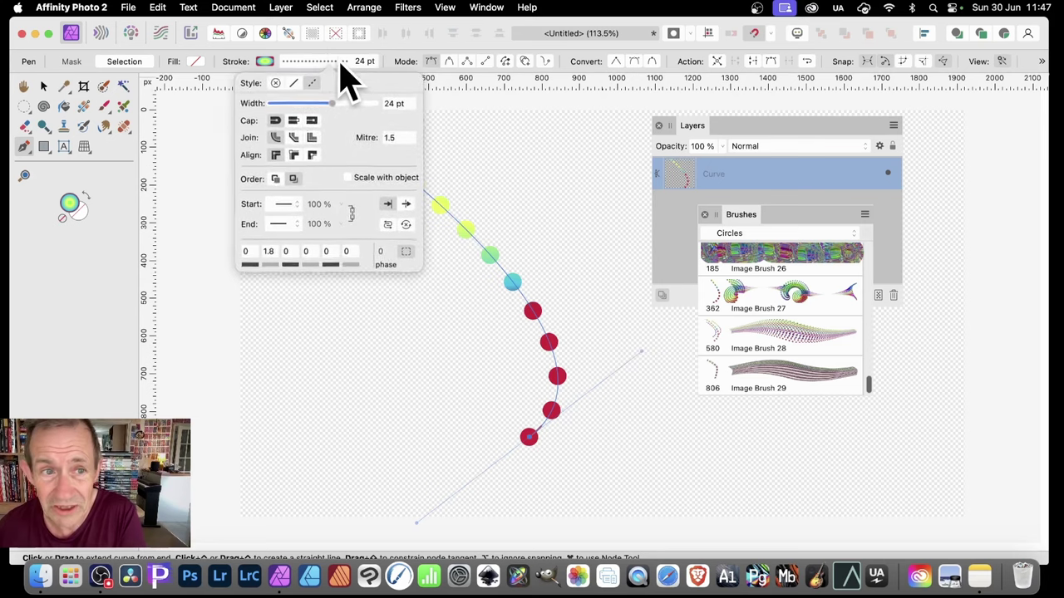
{"action": "left_click_drag", "start_coordinate": [331, 103], "coordinate": [334, 103]}
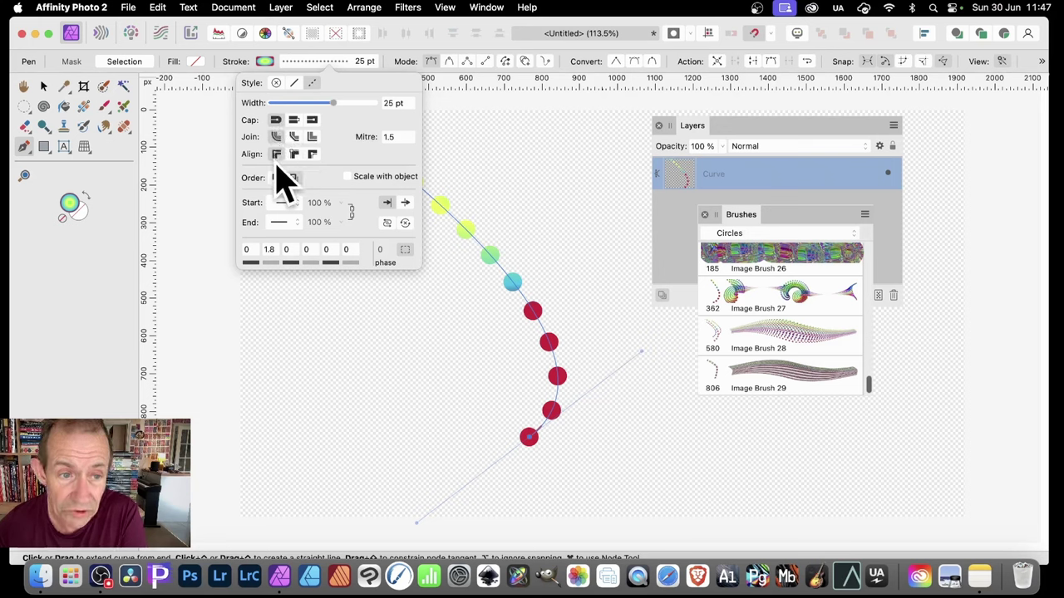
{"action": "left_click", "coordinate": [234, 248]}
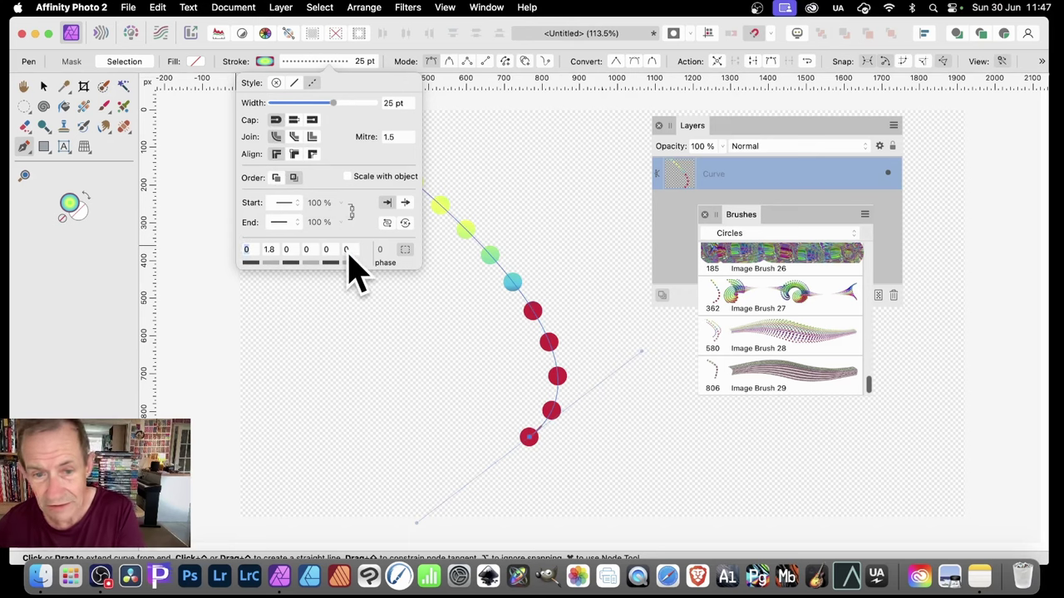
{"action": "mouse_move", "coordinate": [278, 266]}
{"action": "left_mouse_down"}
{"action": "mouse_move", "coordinate": [281, 282]}
{"action": "mouse_move", "coordinate": [261, 266]}
{"action": "left_mouse_up"}
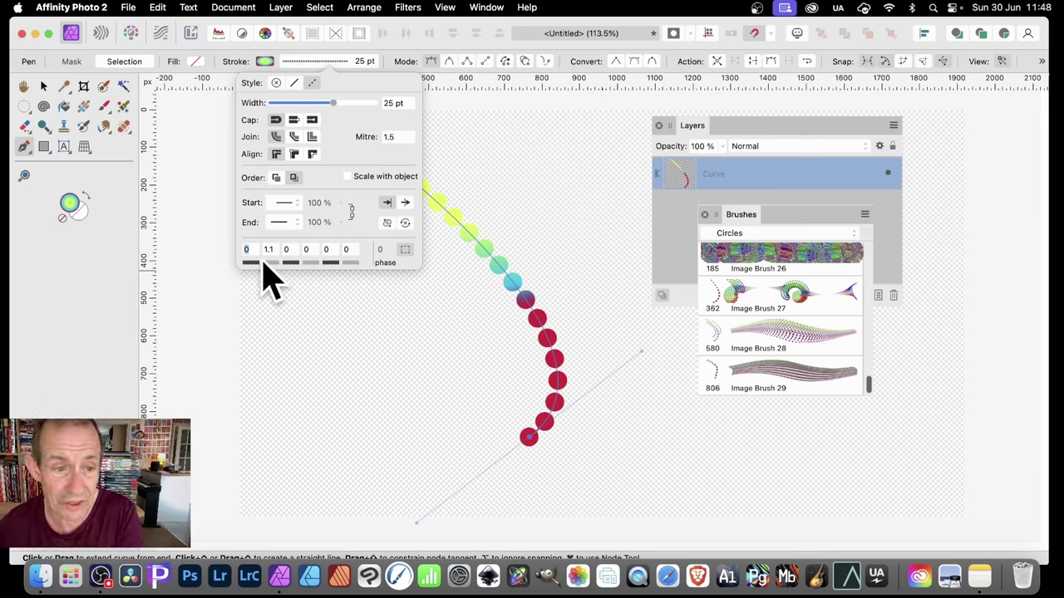
{"action": "left_click_drag", "start_coordinate": [264, 266], "coordinate": [241, 268]}
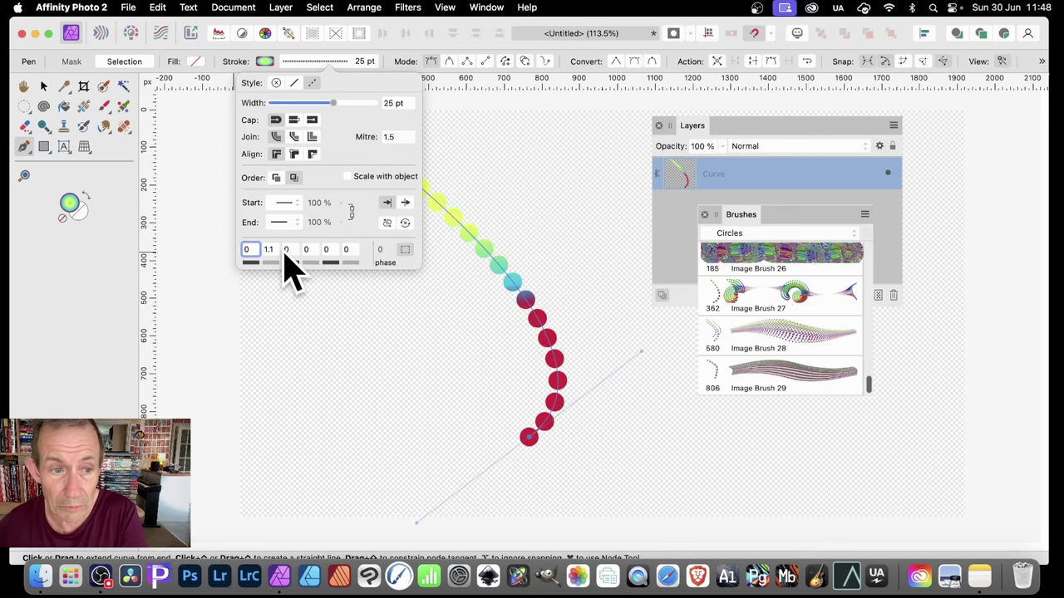
{"action": "left_click_drag", "start_coordinate": [268, 264], "coordinate": [278, 269]}
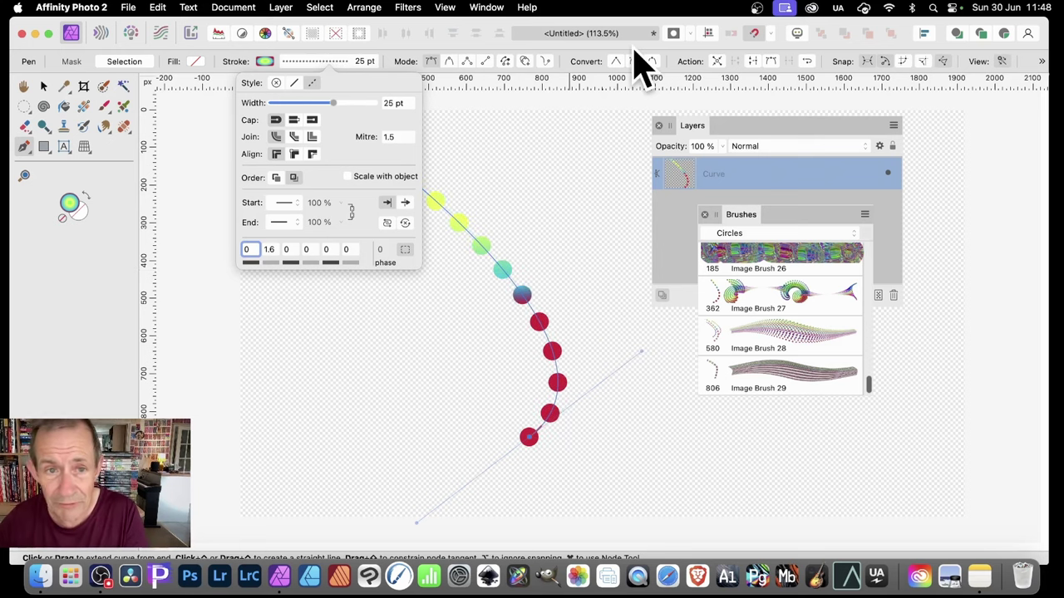
{"action": "left_click", "coordinate": [482, 54]}
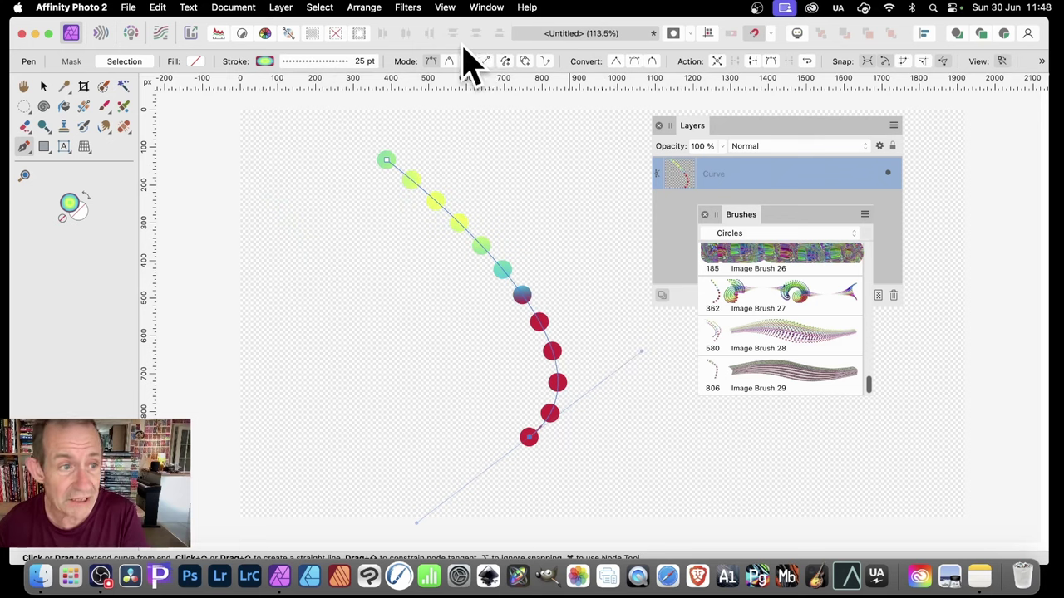
With the gradient tool, apply a radial gradient to the curve's stroke and shift its centre closer to the row of dots.
{"action": "left_click", "coordinate": [84, 109]}
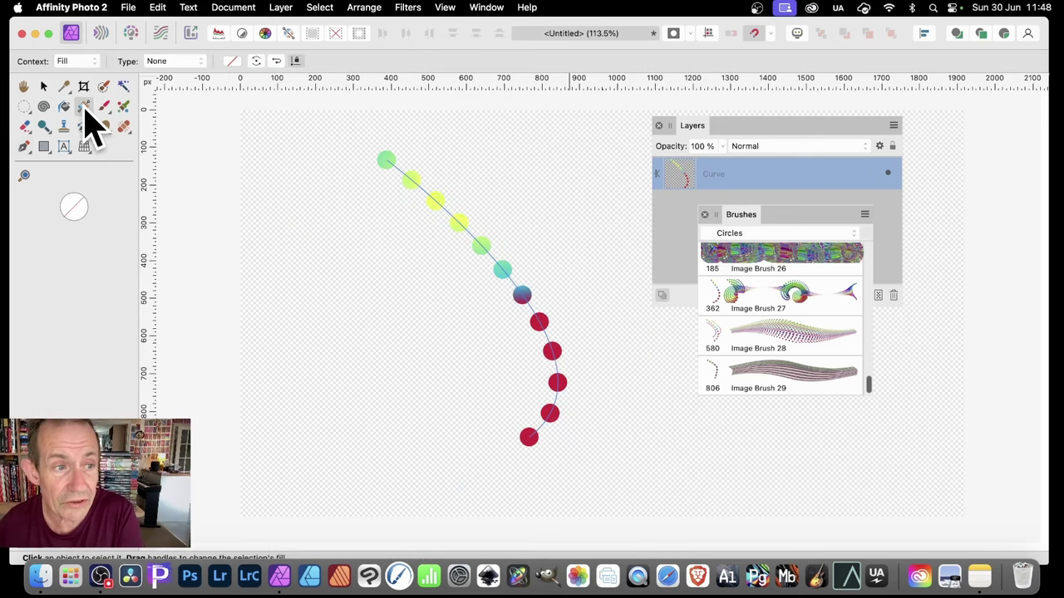
{"action": "left_click", "coordinate": [83, 61]}
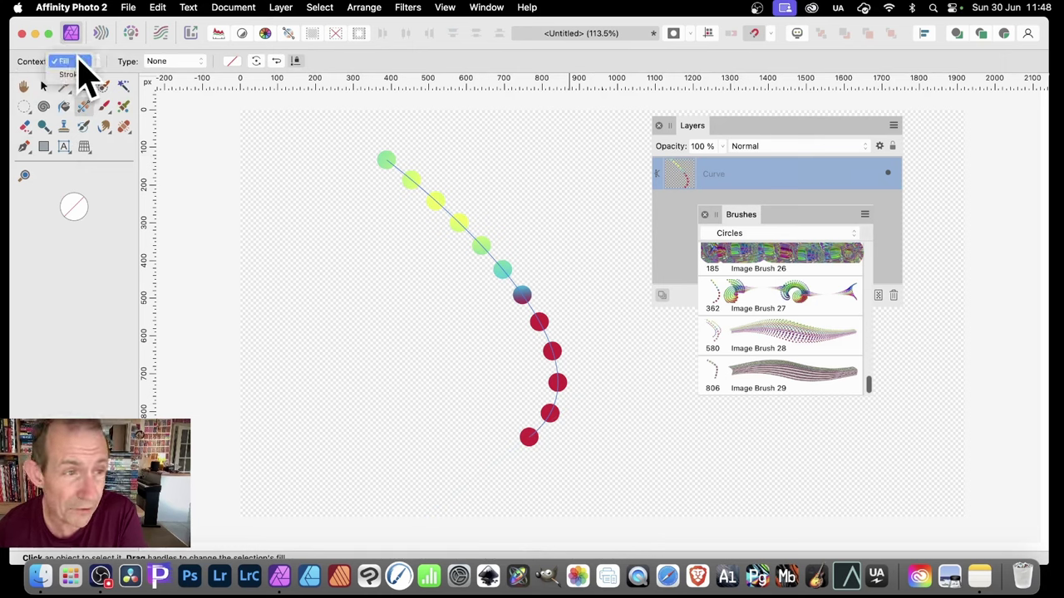
{"action": "left_click", "coordinate": [83, 75]}
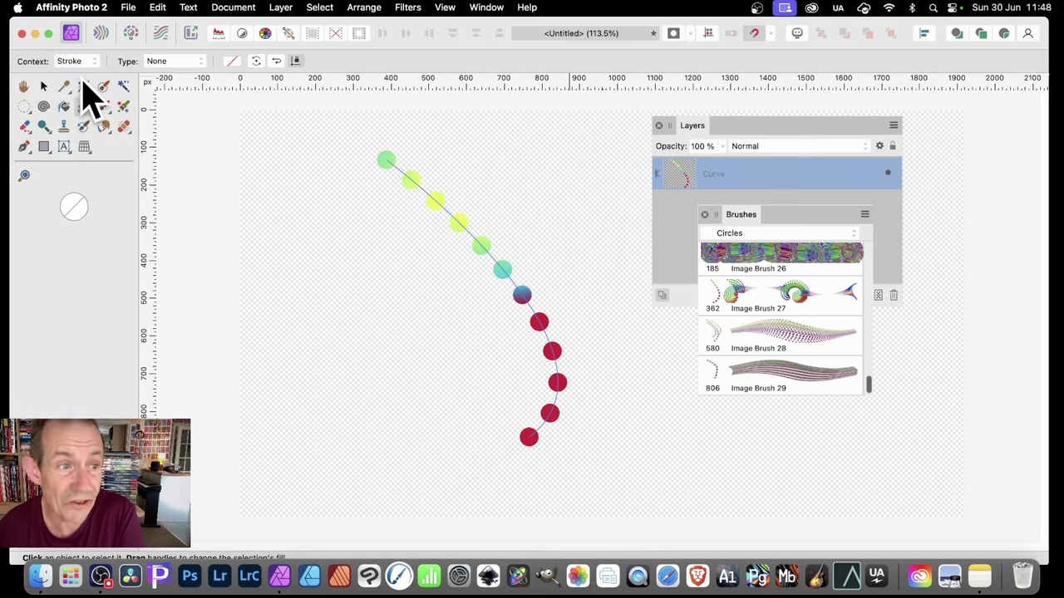
{"action": "left_click", "coordinate": [177, 60]}
{"action": "left_click", "coordinate": [183, 88]}
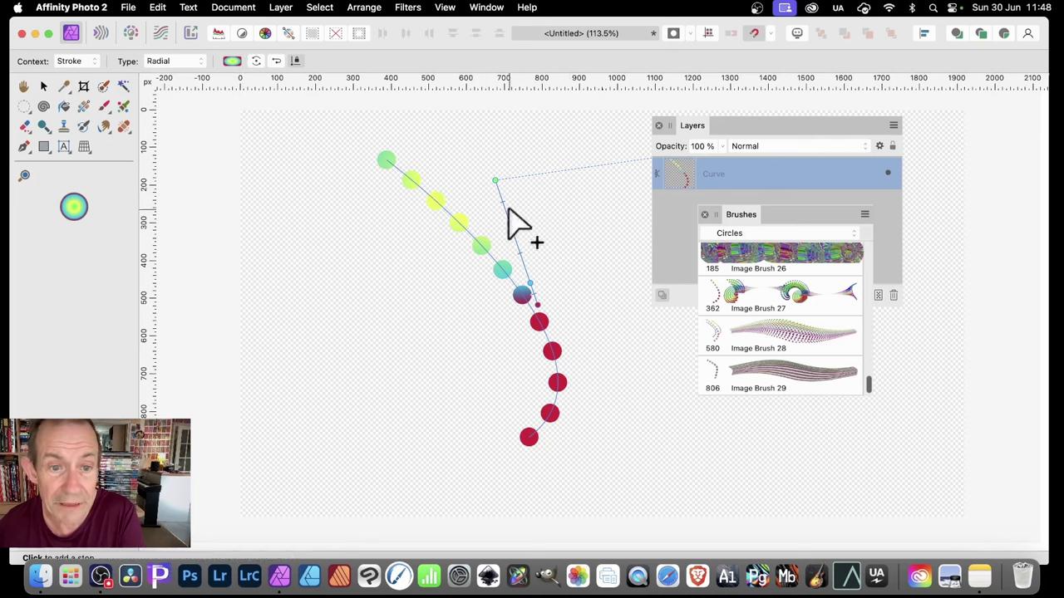
{"action": "mouse_move", "coordinate": [497, 179]}
{"action": "left_mouse_down"}
{"action": "mouse_move", "coordinate": [404, 155]}
{"action": "mouse_move", "coordinate": [487, 228]}
{"action": "mouse_move", "coordinate": [488, 279]}
{"action": "mouse_move", "coordinate": [473, 216]}
{"action": "left_mouse_up"}
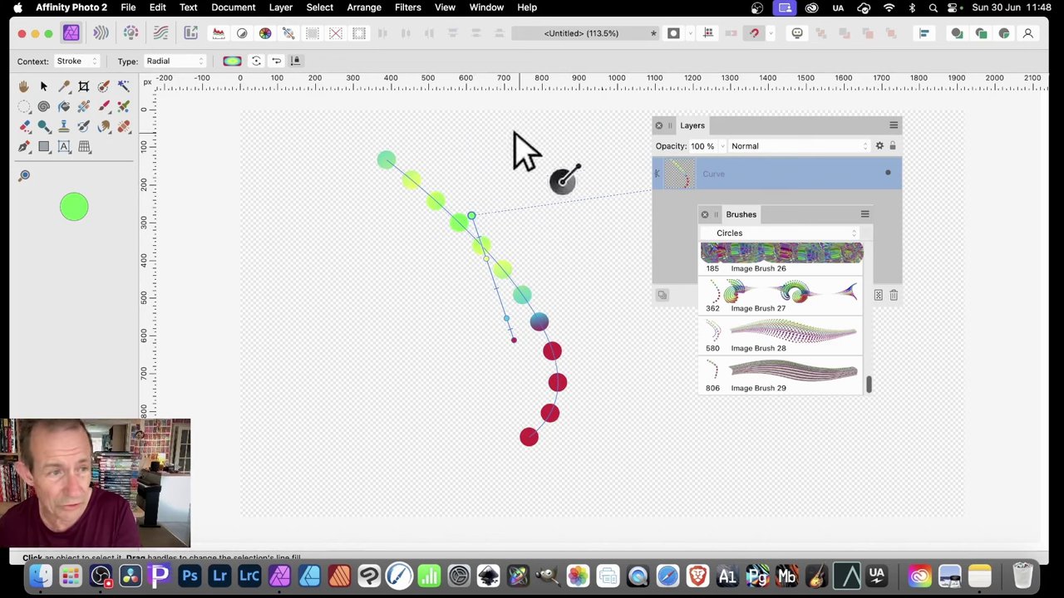
Add a 3D layer effect with a radius of 33.4 px to the curve, leaving Outer Shadow off.
{"action": "left_click", "coordinate": [44, 86]}
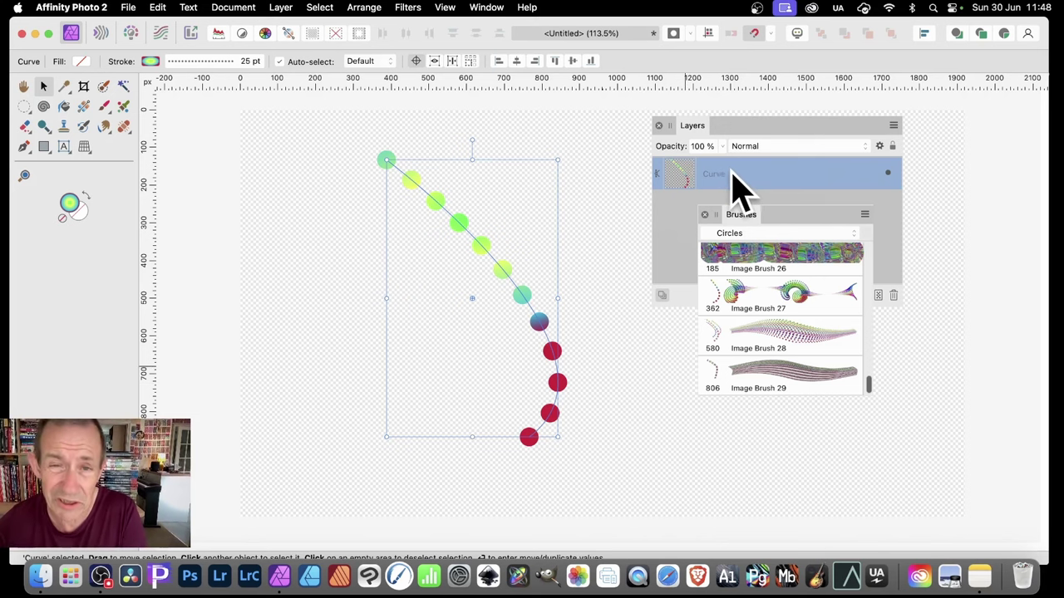
{"action": "left_click", "coordinate": [778, 129]}
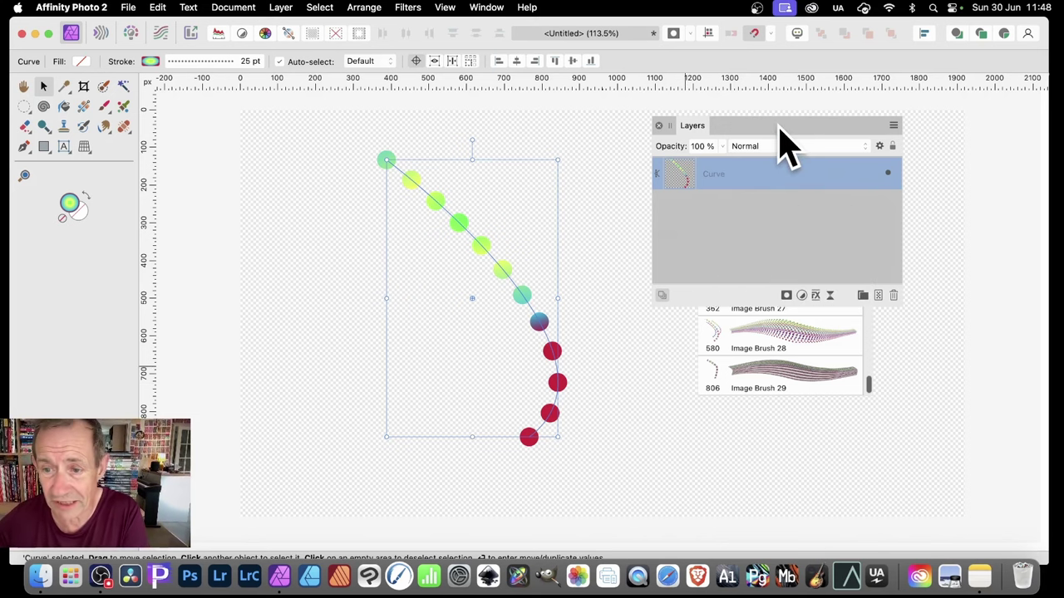
{"action": "left_click", "coordinate": [816, 297]}
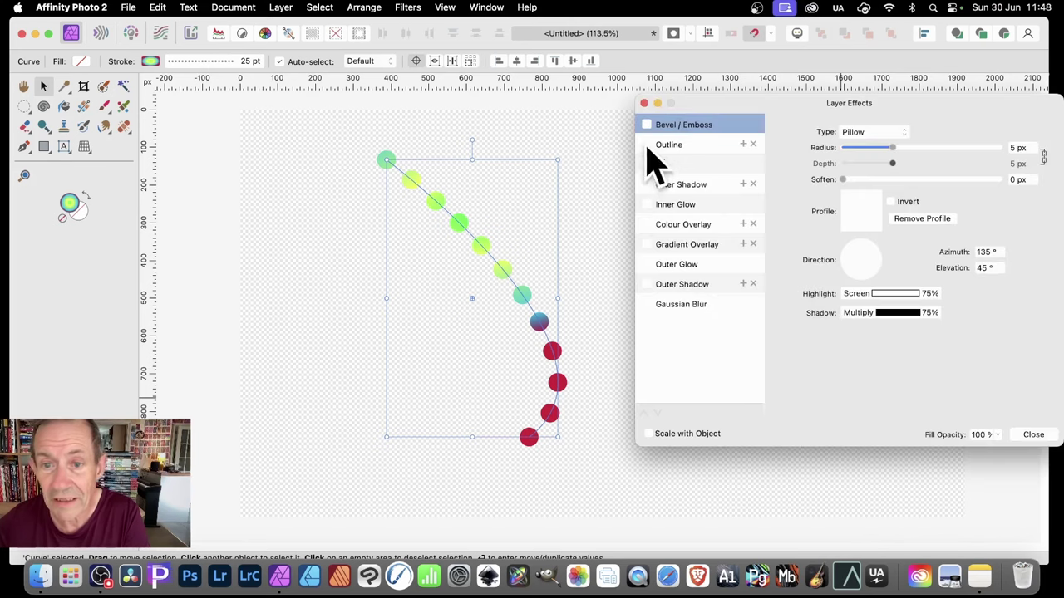
{"action": "left_click", "coordinate": [663, 166]}
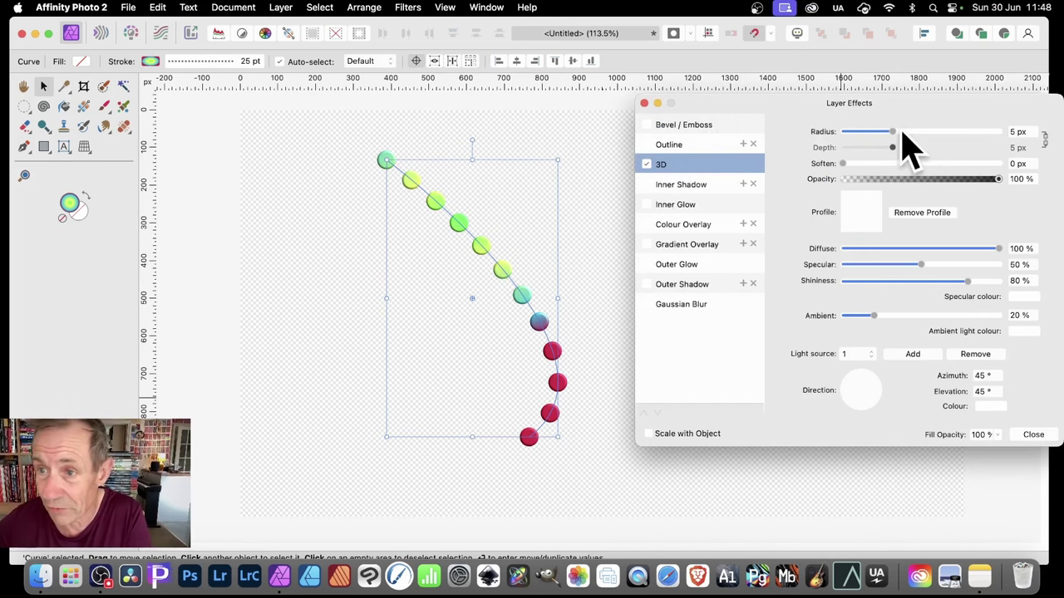
{"action": "left_click_drag", "start_coordinate": [900, 131], "coordinate": [956, 137]}
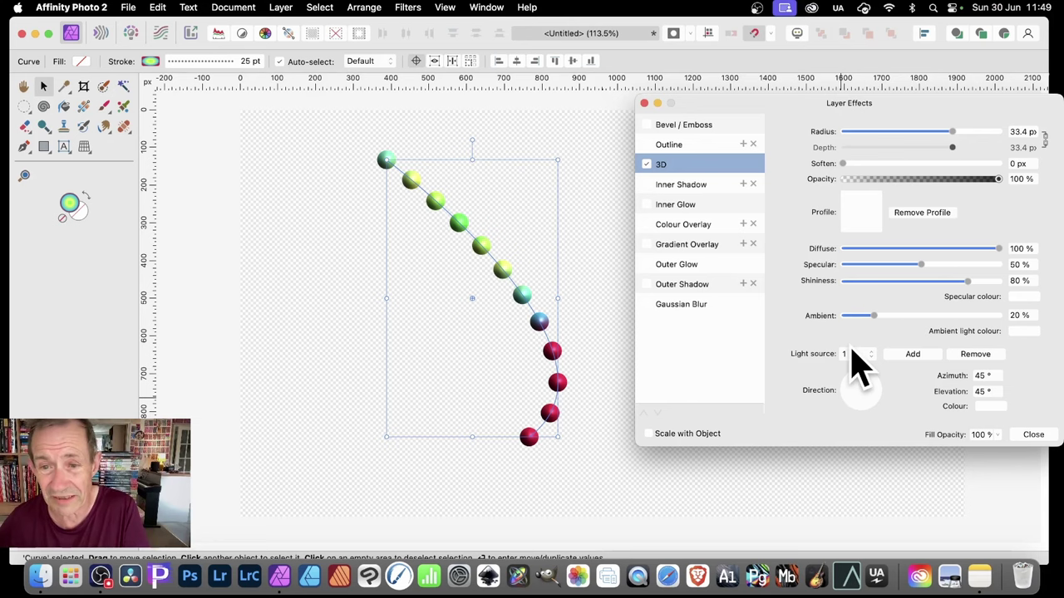
{"action": "left_click", "coordinate": [646, 285]}
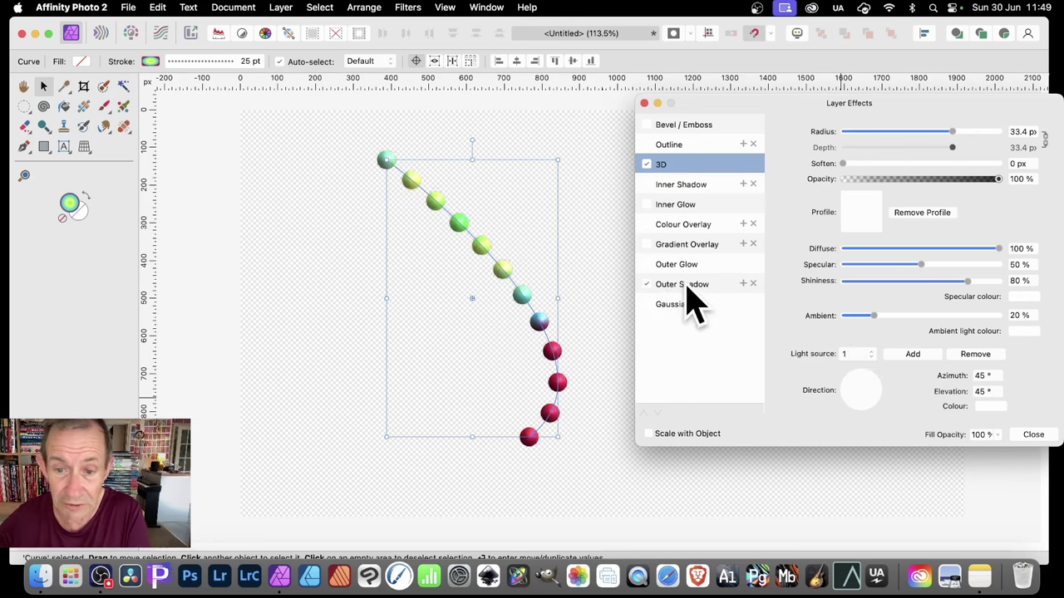
{"action": "left_click", "coordinate": [646, 284]}
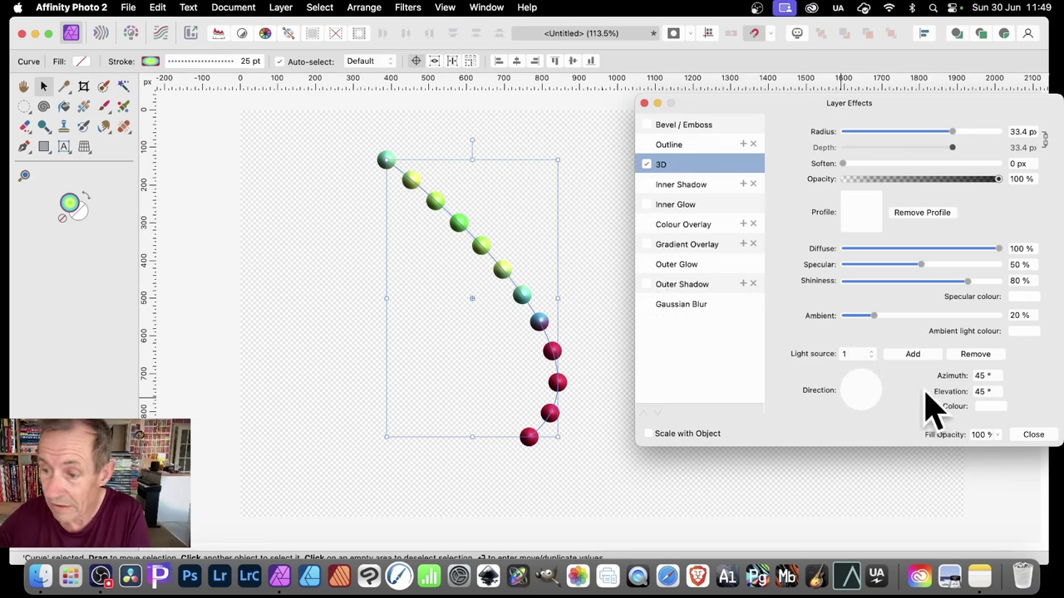
{"action": "left_click", "coordinate": [1034, 435]}
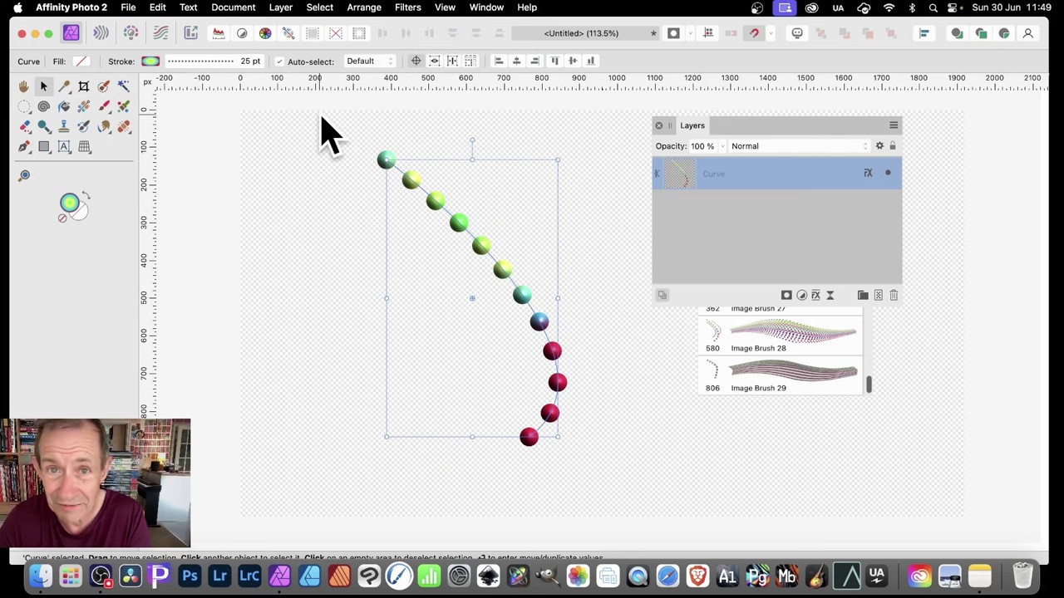
Rasterise the curve layer with Preserve layer FX turned off.
{"action": "left_click", "coordinate": [282, 8]}
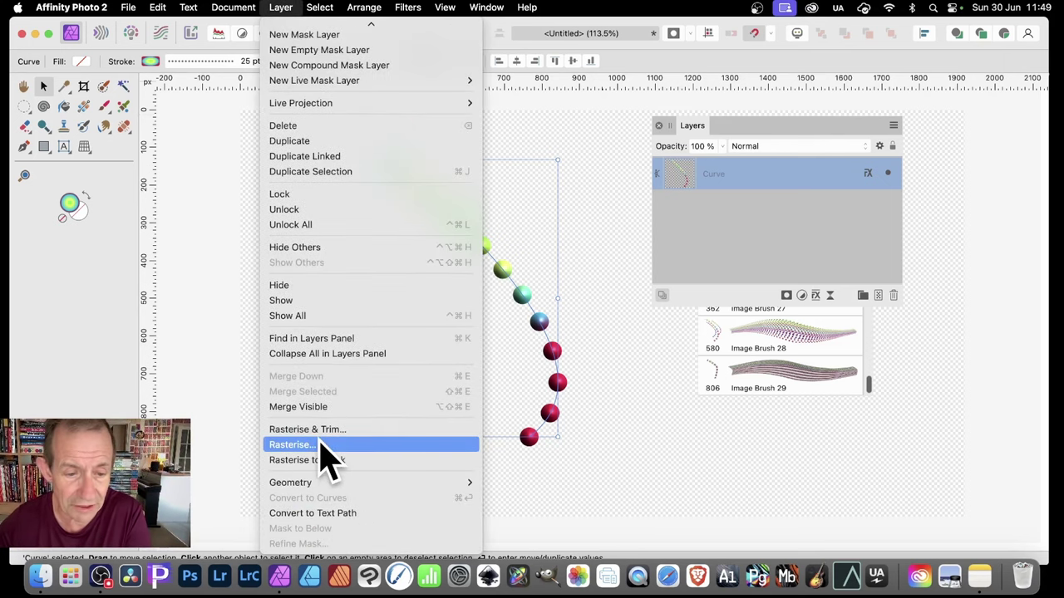
{"action": "left_click", "coordinate": [325, 448]}
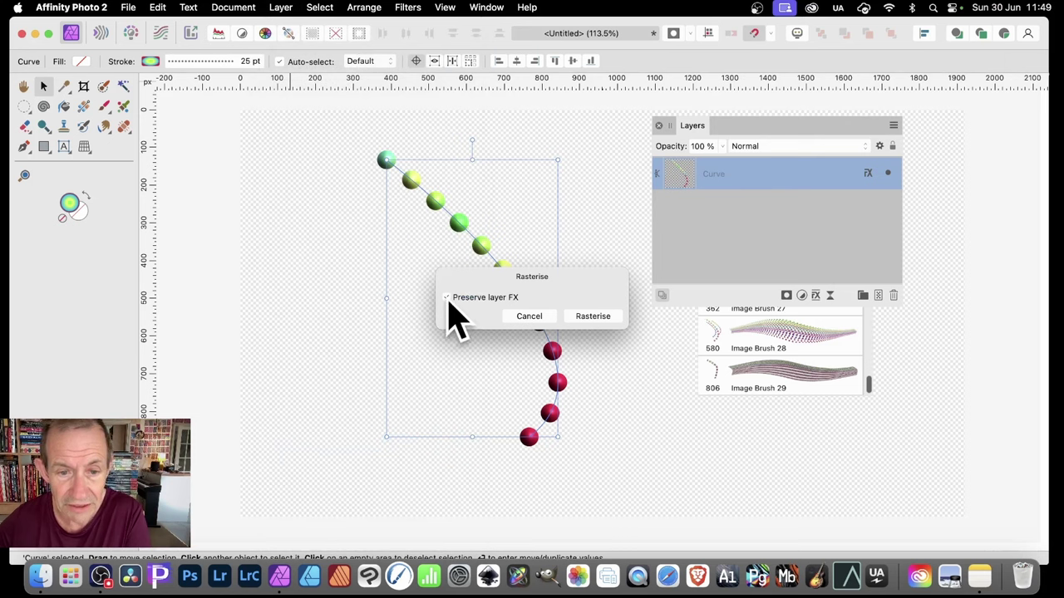
{"action": "left_click", "coordinate": [449, 300]}
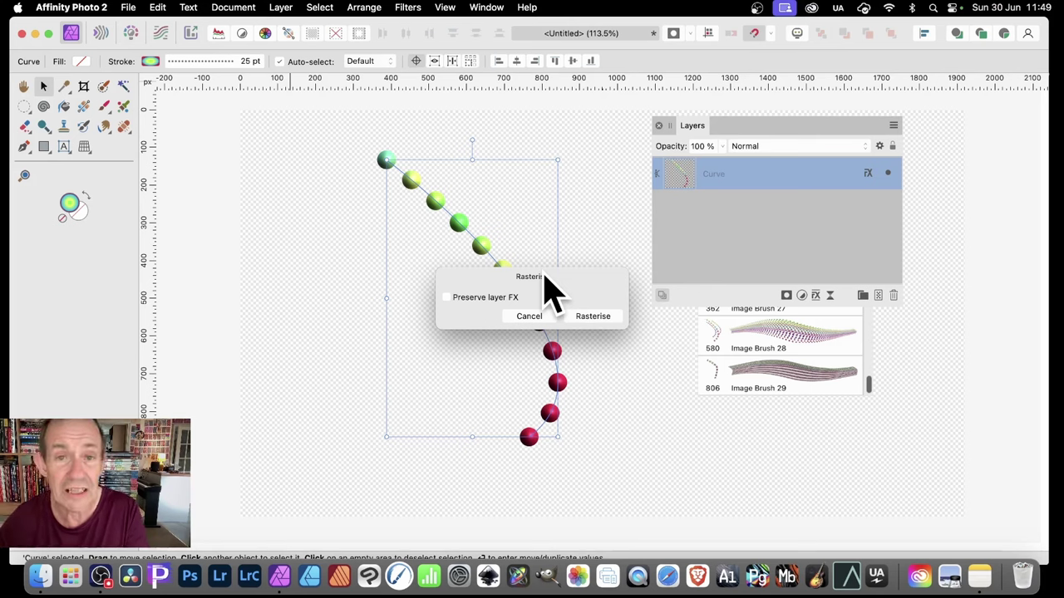
{"action": "left_click", "coordinate": [595, 323]}
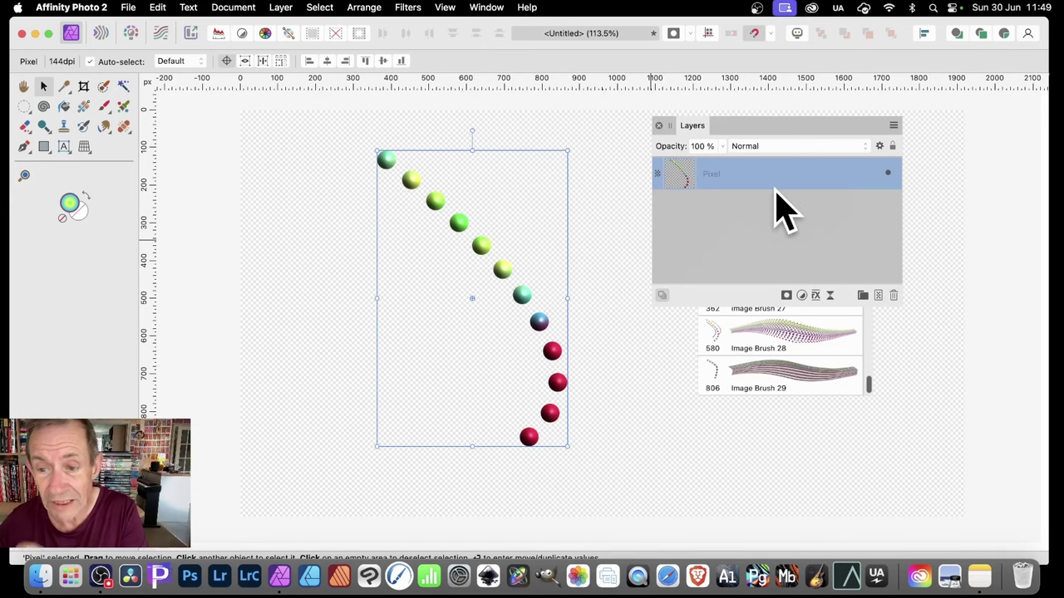
Move the Layers panel away from the canvas centre and place the Brushes panel beside the row of beads.
{"action": "mouse_move", "coordinate": [750, 126]}
{"action": "left_mouse_down"}
{"action": "mouse_move", "coordinate": [800, 147]}
{"action": "mouse_move", "coordinate": [981, 125]}
{"action": "mouse_move", "coordinate": [958, 138]}
{"action": "left_mouse_up"}
{"action": "left_click_drag", "start_coordinate": [808, 214], "coordinate": [697, 133]}
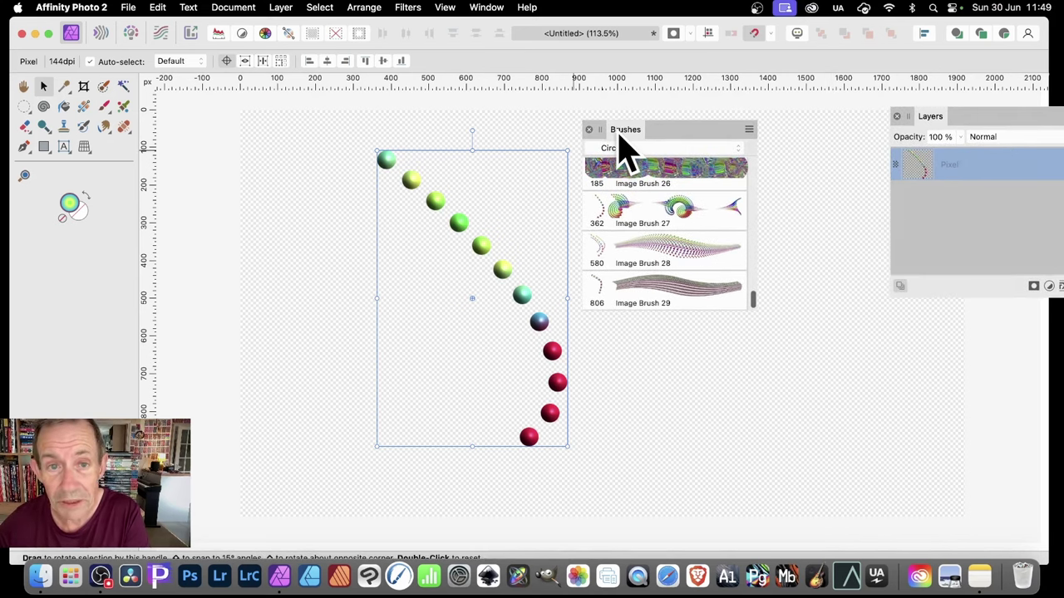
Create a new brush from the selected row of beads in the Circles brush category.
{"action": "left_click", "coordinate": [491, 7]}
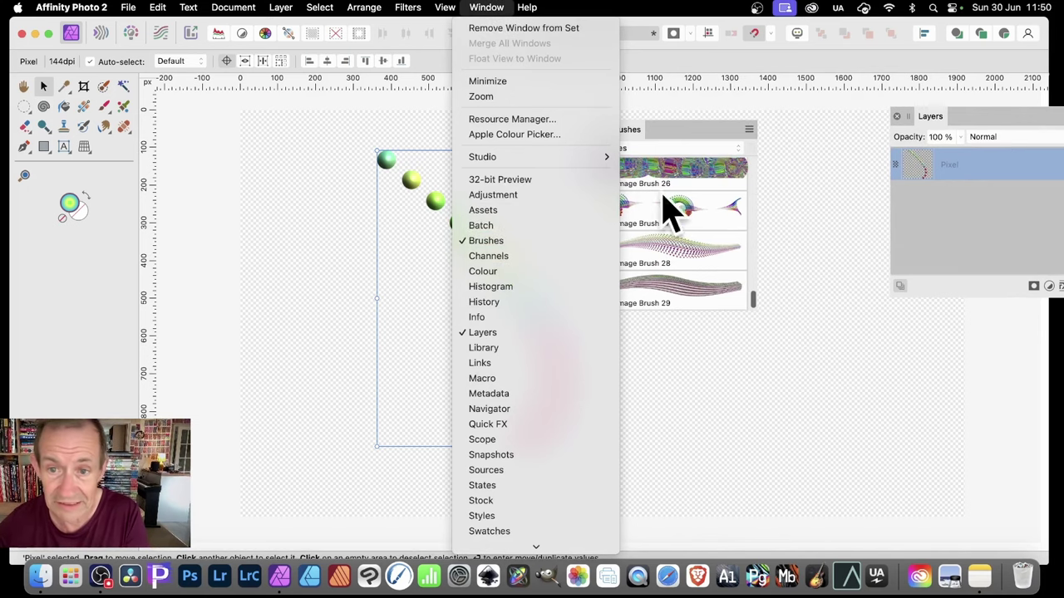
{"action": "left_click", "coordinate": [702, 141]}
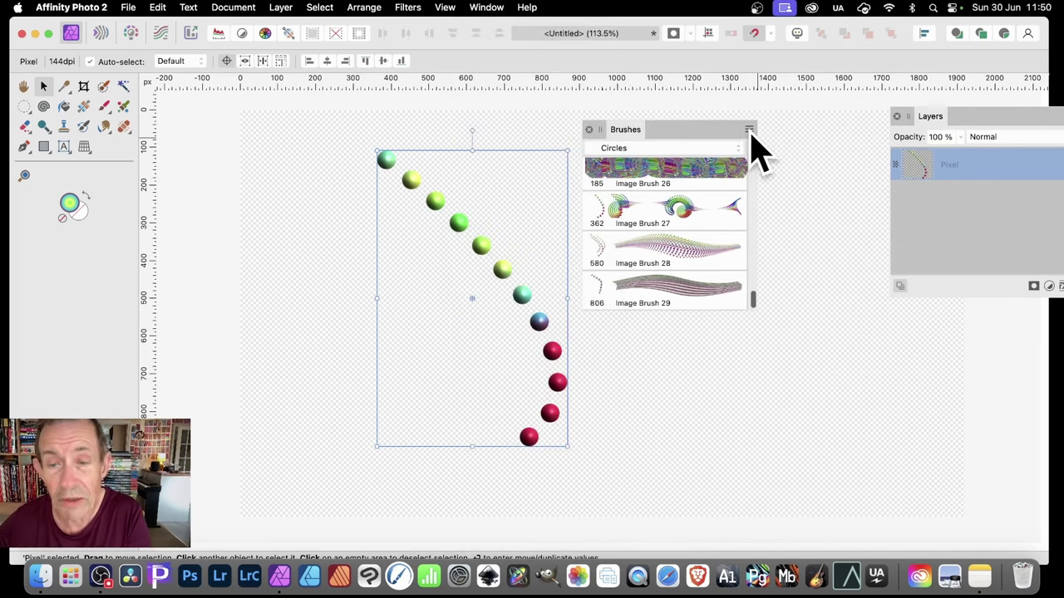
{"action": "left_click", "coordinate": [749, 130]}
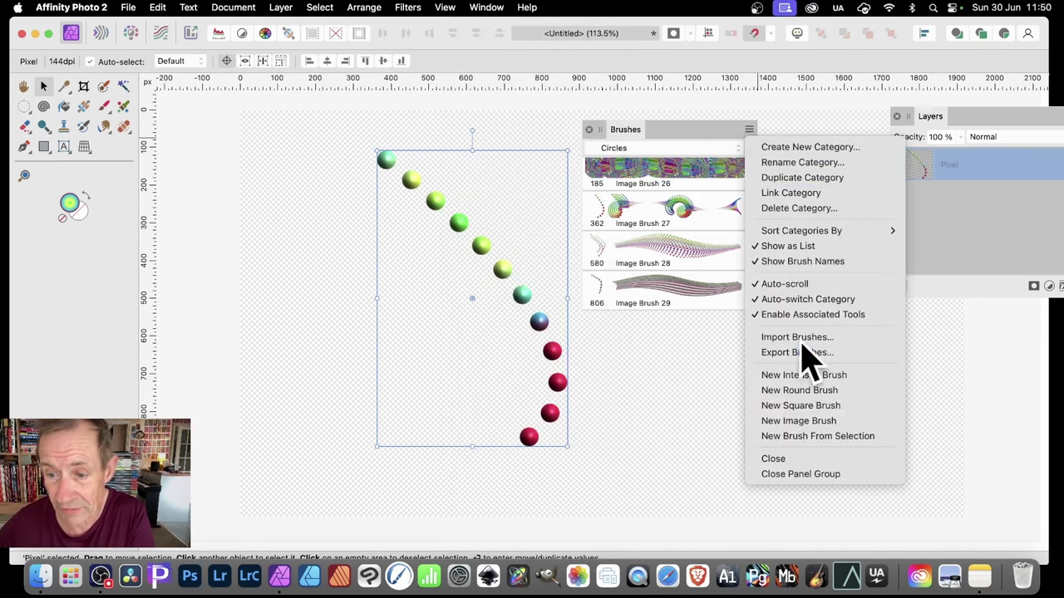
{"action": "left_click", "coordinate": [833, 438]}
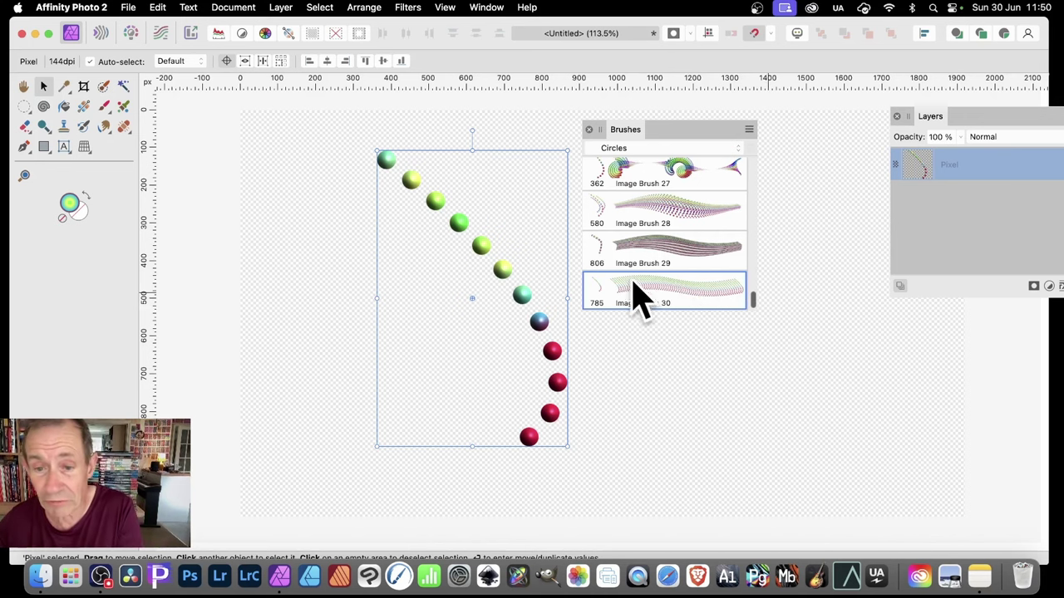
Open the new bead brush for editing and move its dialog clear of the row of beads.
{"action": "right_click", "coordinate": [653, 299]}
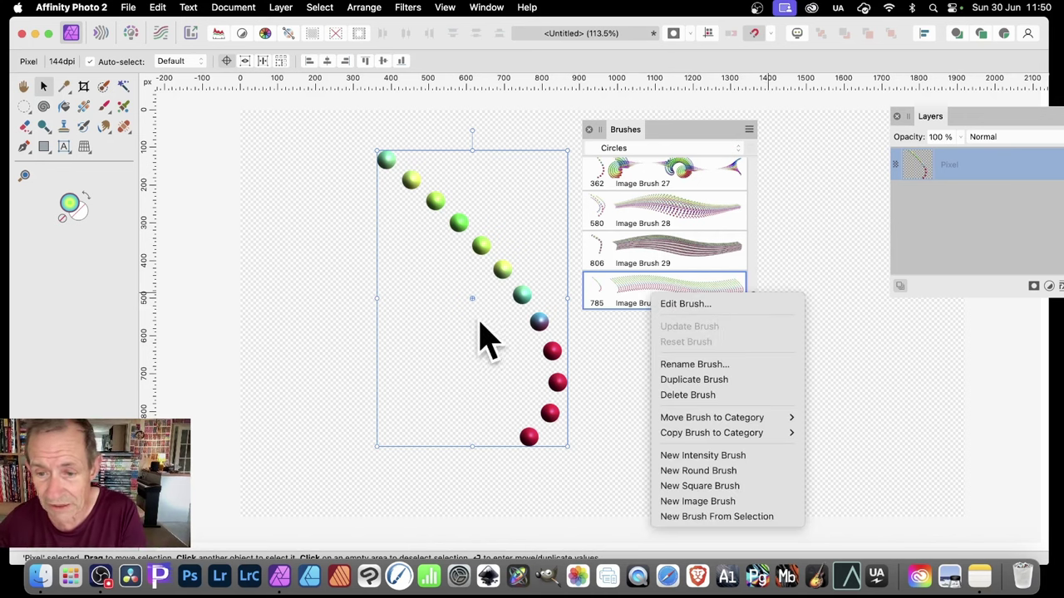
{"action": "left_click", "coordinate": [615, 291]}
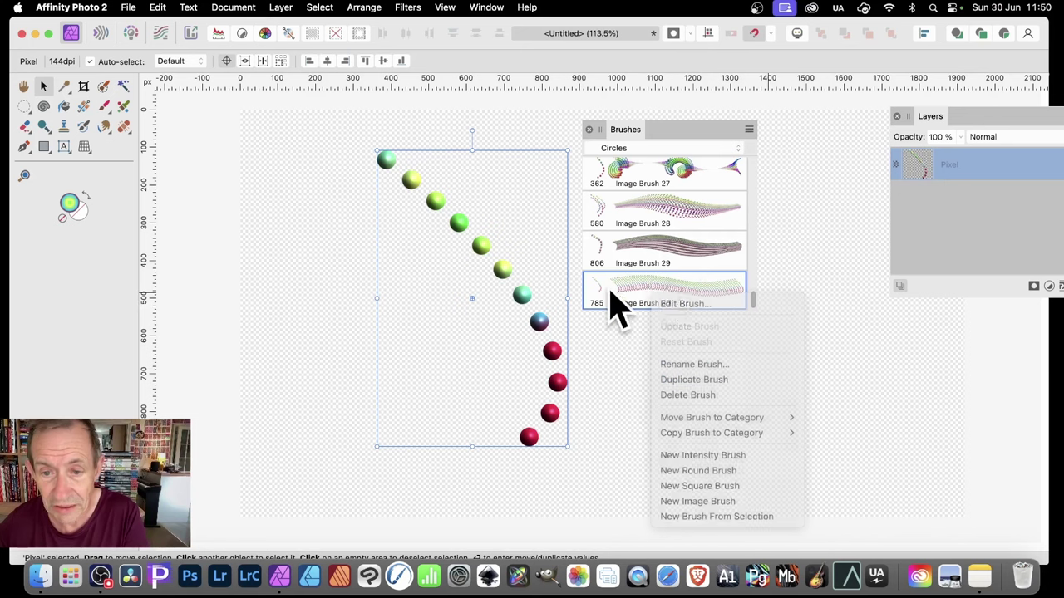
{"action": "double_click", "coordinate": [687, 306]}
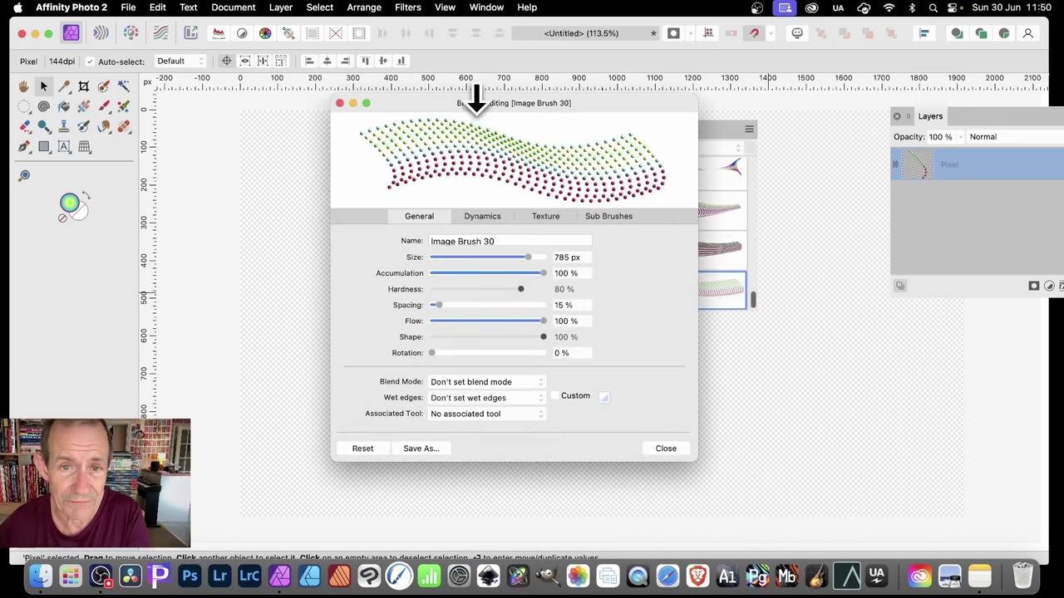
{"action": "mouse_move", "coordinate": [480, 103]}
{"action": "left_mouse_down"}
{"action": "mouse_move", "coordinate": [535, 117]}
{"action": "mouse_move", "coordinate": [780, 121]}
{"action": "mouse_move", "coordinate": [735, 113]}
{"action": "left_mouse_up"}
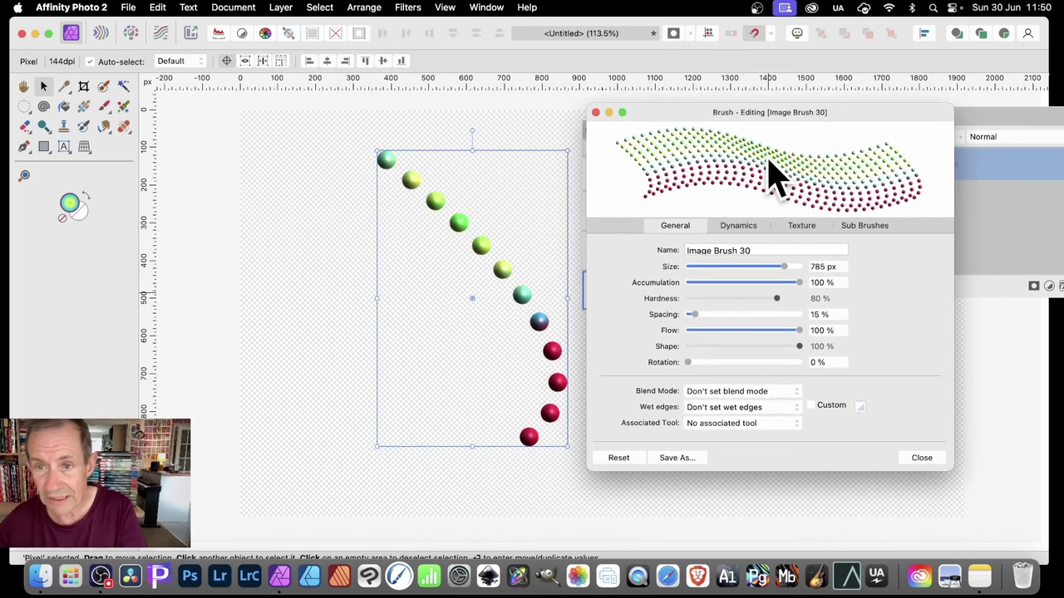
Add a new layer and paint trial strokes on it with the Paint Brush tool using the 785 px bead brush.
{"action": "left_click", "coordinate": [281, 8]}
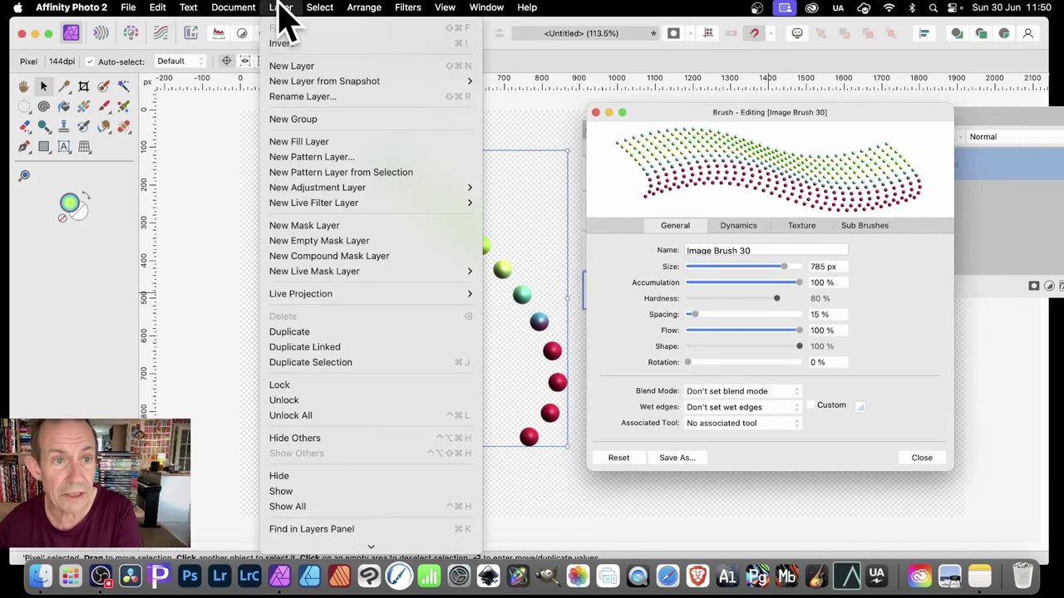
{"action": "left_click", "coordinate": [295, 71]}
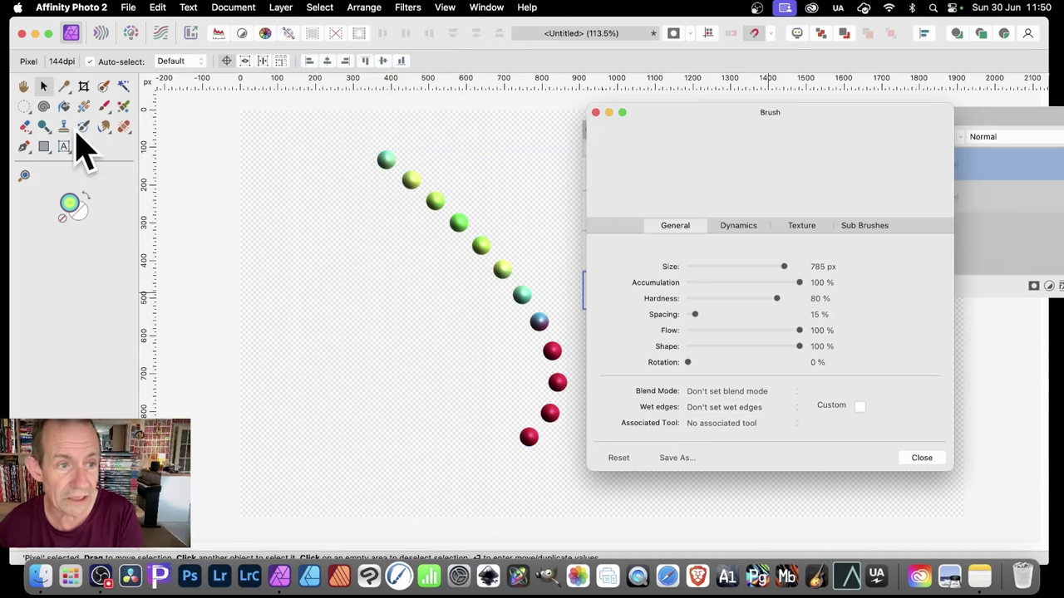
{"action": "left_click", "coordinate": [105, 108]}
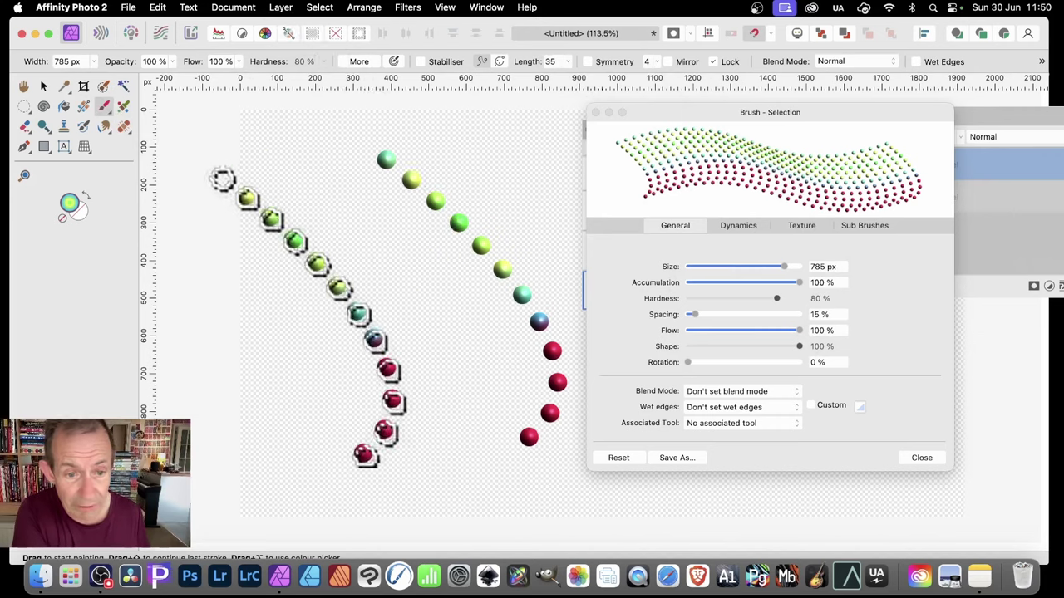
{"action": "left_click_drag", "start_coordinate": [295, 324], "coordinate": [303, 274]}
{"action": "mouse_move", "coordinate": [382, 285]}
{"action": "left_mouse_down"}
{"action": "mouse_move", "coordinate": [280, 346]}
{"action": "mouse_move", "coordinate": [305, 311]}
{"action": "mouse_move", "coordinate": [451, 242]}
{"action": "left_mouse_up"}
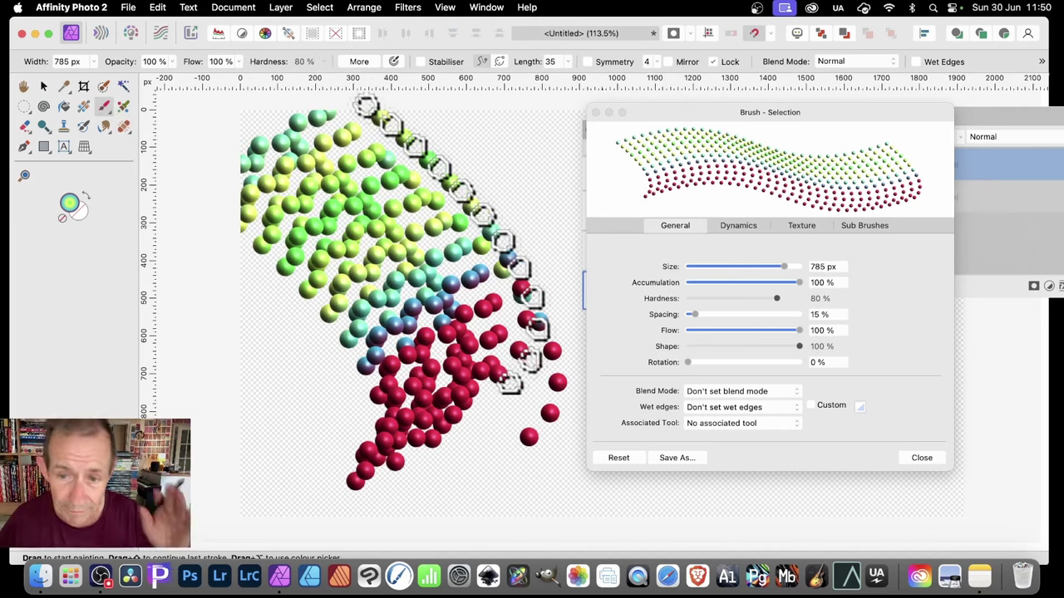
Reduce the brush size to 464.1 px and its spacing to 1 %, and paint curved tube-like strokes over the beads.
{"action": "left_click_drag", "start_coordinate": [784, 266], "coordinate": [777, 266]}
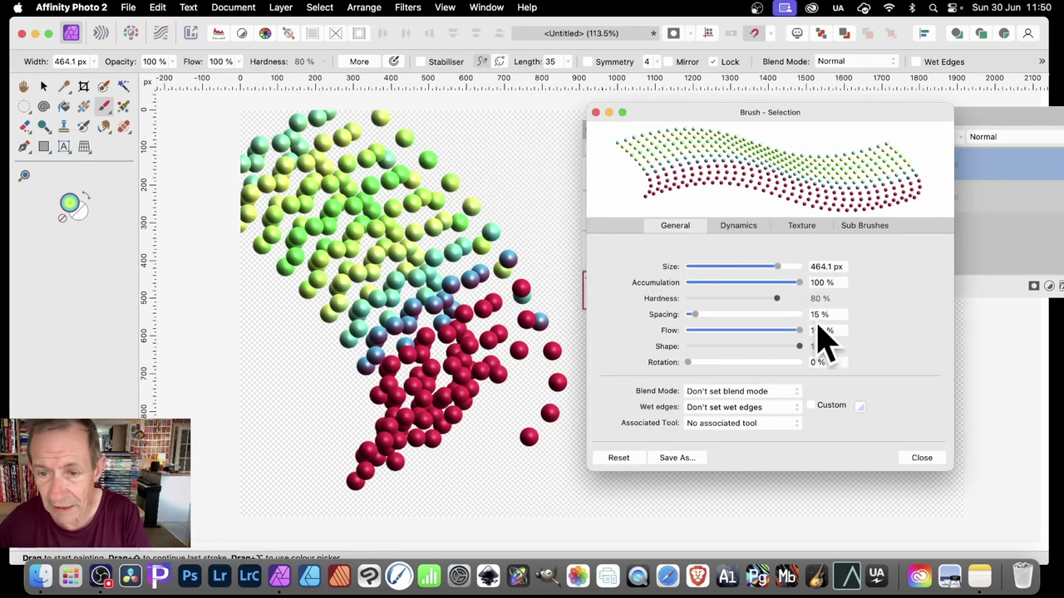
{"action": "left_click_drag", "start_coordinate": [694, 314], "coordinate": [688, 315]}
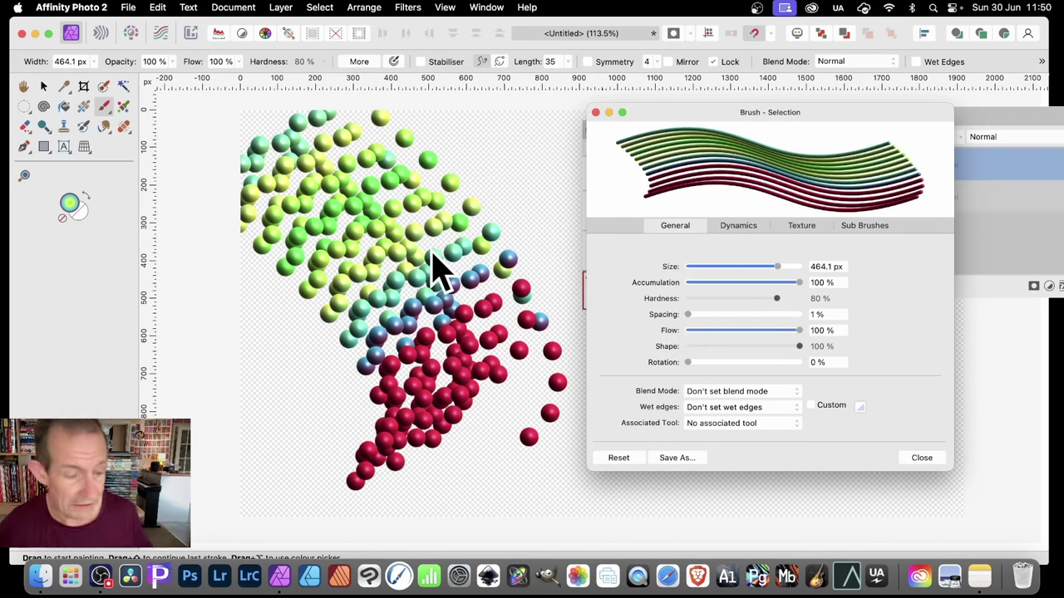
{"action": "mouse_move", "coordinate": [374, 150]}
{"action": "left_mouse_down"}
{"action": "mouse_move", "coordinate": [332, 237]}
{"action": "mouse_move", "coordinate": [358, 320]}
{"action": "left_mouse_up"}
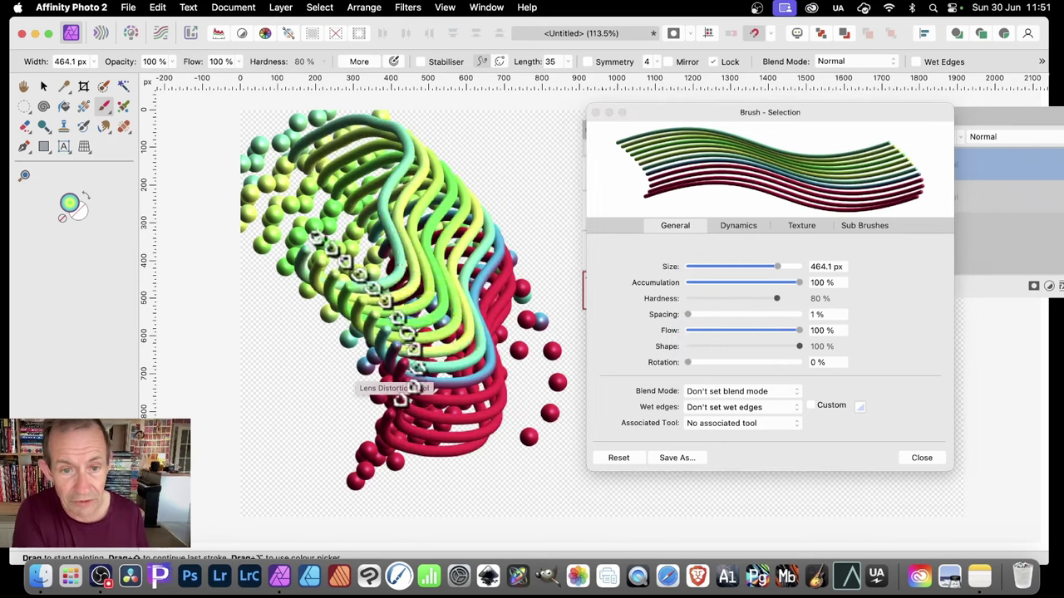
{"action": "mouse_move", "coordinate": [400, 399]}
{"action": "left_mouse_down"}
{"action": "mouse_move", "coordinate": [487, 379]}
{"action": "mouse_move", "coordinate": [415, 133]}
{"action": "mouse_move", "coordinate": [499, 263]}
{"action": "mouse_move", "coordinate": [375, 392]}
{"action": "mouse_move", "coordinate": [474, 428]}
{"action": "mouse_move", "coordinate": [487, 392]}
{"action": "mouse_move", "coordinate": [482, 333]}
{"action": "mouse_move", "coordinate": [468, 317]}
{"action": "mouse_move", "coordinate": [452, 375]}
{"action": "mouse_move", "coordinate": [468, 345]}
{"action": "mouse_move", "coordinate": [427, 249]}
{"action": "mouse_move", "coordinate": [484, 241]}
{"action": "left_mouse_up"}
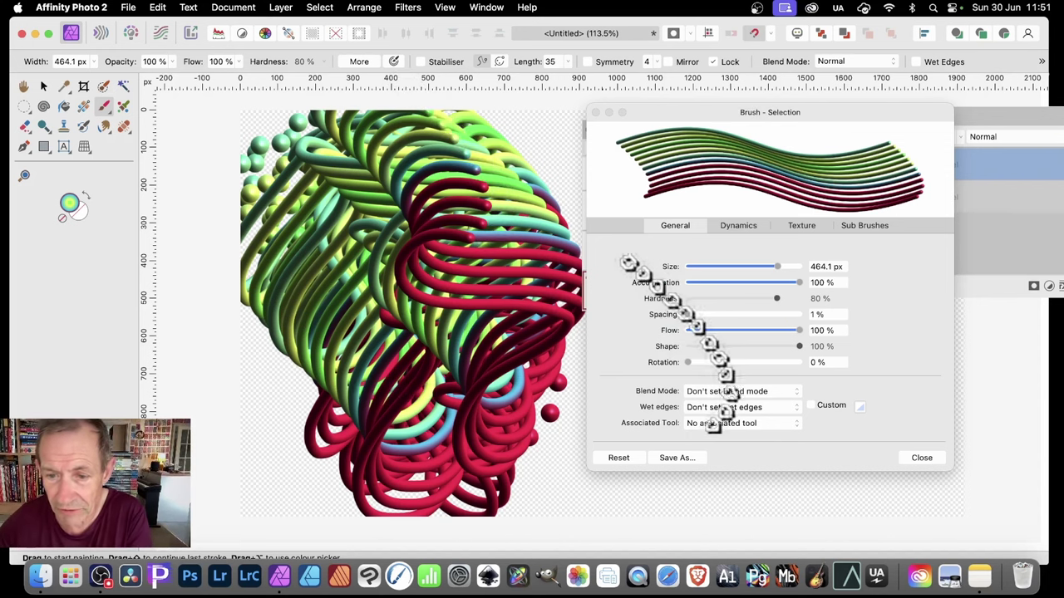
Set the brush rotation to 49 % and paint a winding stroke over the existing tubes.
{"action": "left_click_drag", "start_coordinate": [690, 363], "coordinate": [797, 363]}
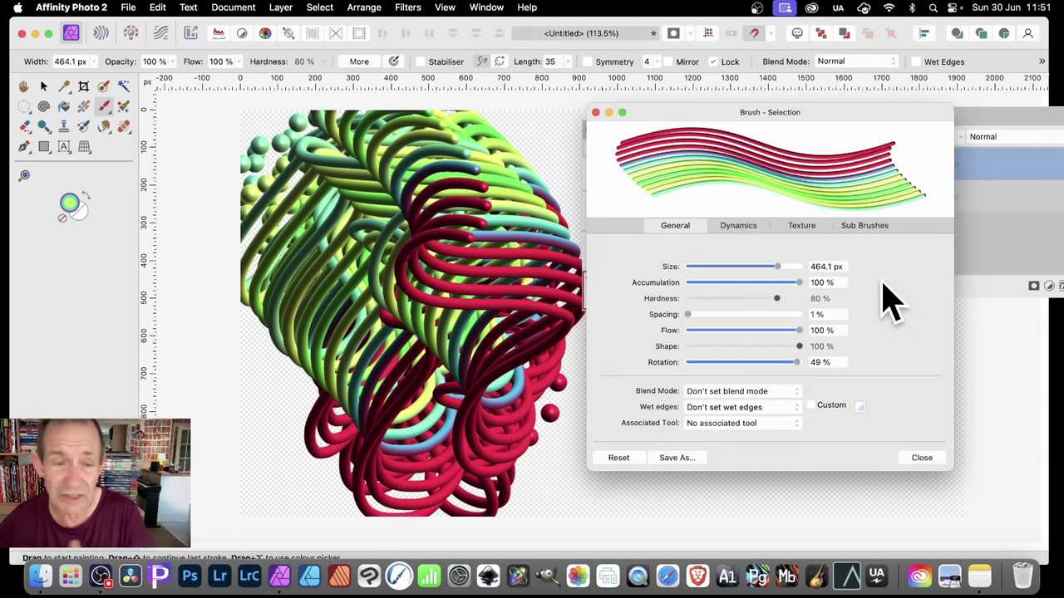
{"action": "mouse_move", "coordinate": [321, 190]}
{"action": "left_mouse_down"}
{"action": "mouse_move", "coordinate": [427, 237]}
{"action": "mouse_move", "coordinate": [415, 296]}
{"action": "mouse_move", "coordinate": [572, 340]}
{"action": "mouse_move", "coordinate": [509, 401]}
{"action": "mouse_move", "coordinate": [582, 297]}
{"action": "mouse_move", "coordinate": [510, 380]}
{"action": "mouse_move", "coordinate": [632, 312]}
{"action": "mouse_move", "coordinate": [665, 389]}
{"action": "left_mouse_up"}
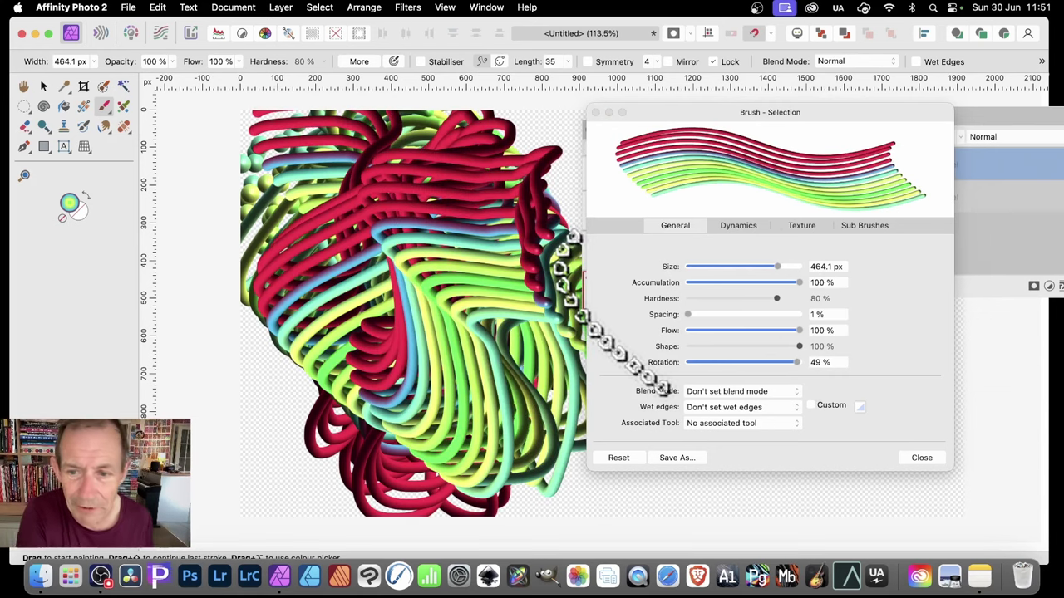
Set the brush's Size Jitter to 100 % with the Pressure controller and paint several tapering strokes over the artwork.
{"action": "left_click", "coordinate": [755, 228]}
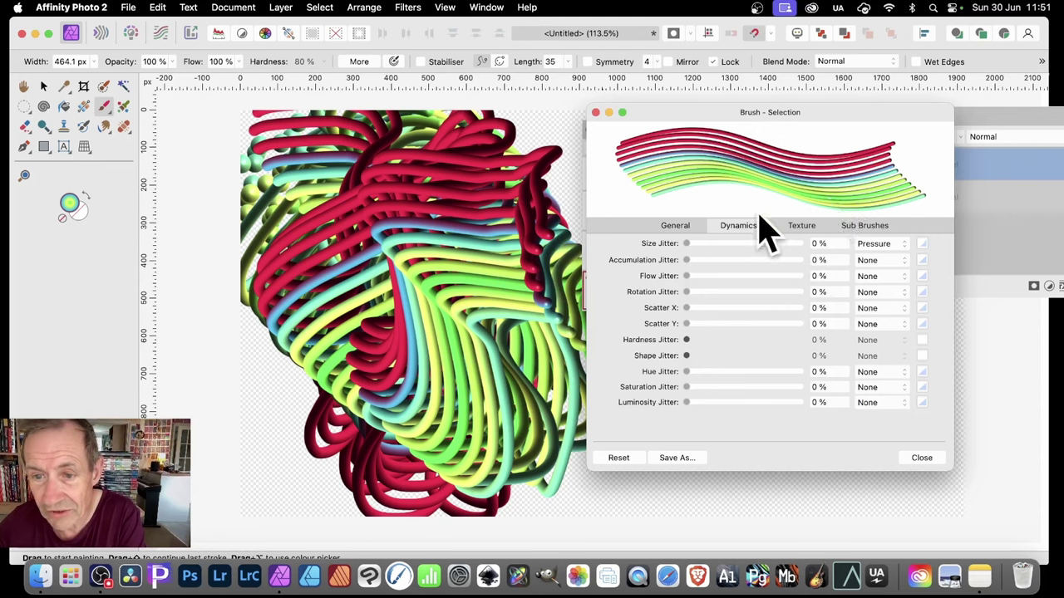
{"action": "left_click_drag", "start_coordinate": [692, 246], "coordinate": [807, 257]}
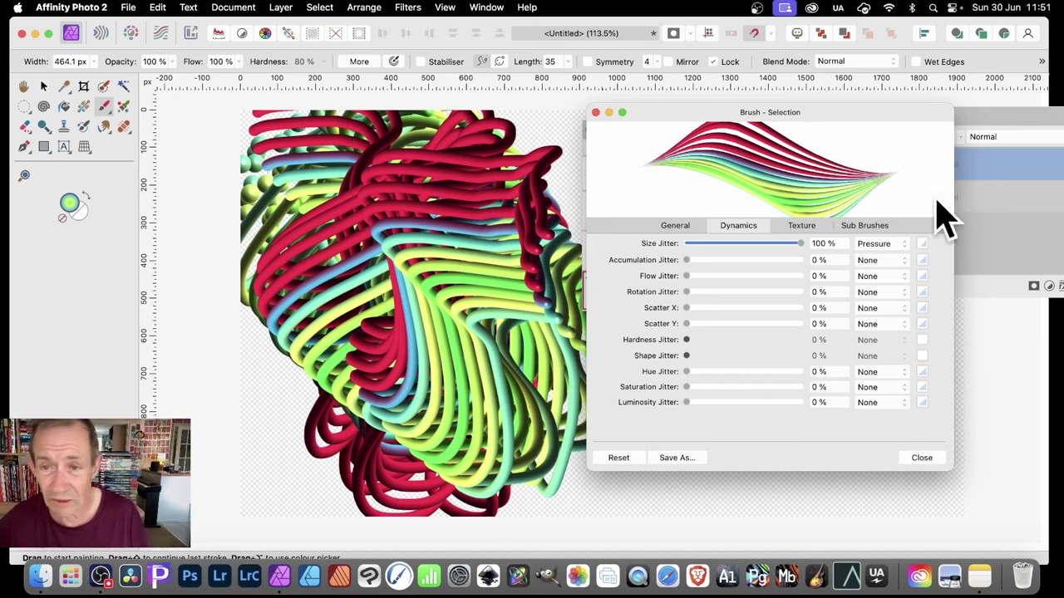
{"action": "mouse_move", "coordinate": [804, 247]}
{"action": "left_mouse_down"}
{"action": "mouse_move", "coordinate": [660, 249]}
{"action": "mouse_move", "coordinate": [825, 247]}
{"action": "left_mouse_up"}
{"action": "mouse_move", "coordinate": [285, 95]}
{"action": "left_mouse_down"}
{"action": "mouse_move", "coordinate": [487, 304]}
{"action": "mouse_move", "coordinate": [474, 357]}
{"action": "mouse_move", "coordinate": [535, 357]}
{"action": "mouse_move", "coordinate": [644, 532]}
{"action": "left_mouse_up"}
{"action": "left_click_drag", "start_coordinate": [304, 148], "coordinate": [474, 404]}
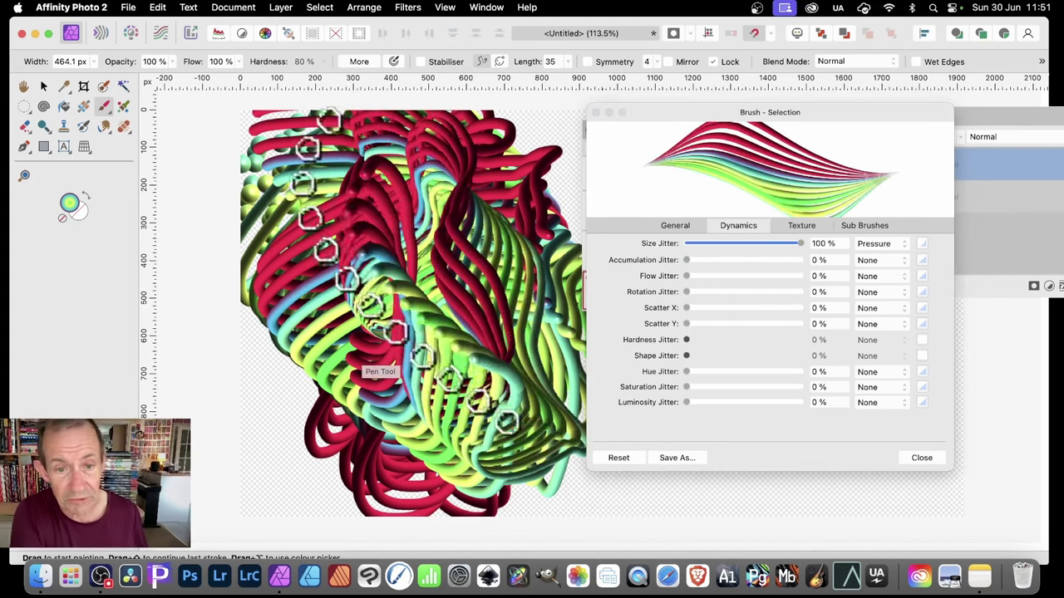
{"action": "left_click_drag", "start_coordinate": [344, 108], "coordinate": [521, 410]}
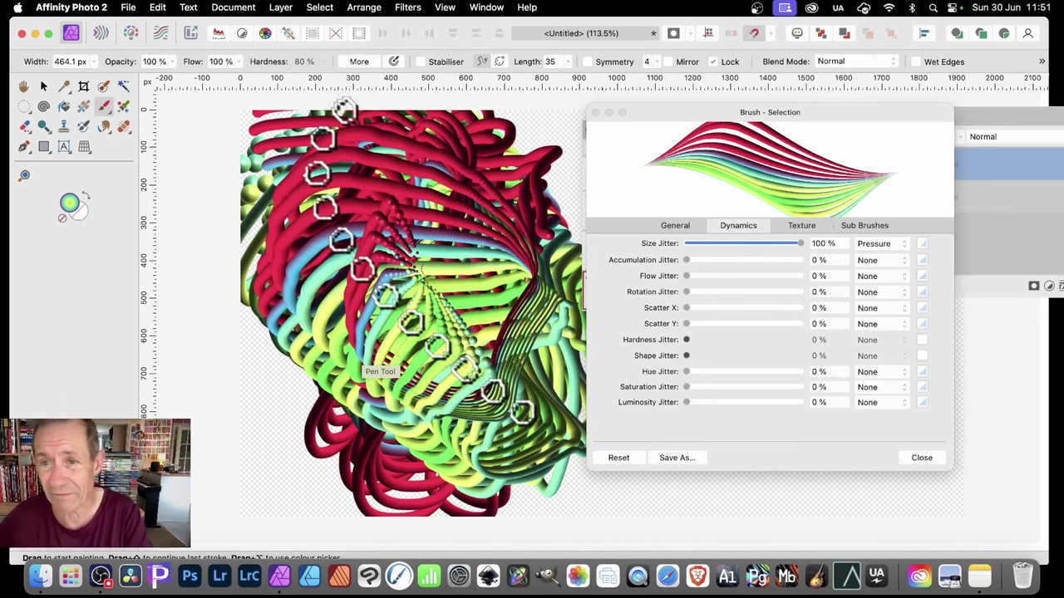
Switch the Size Jitter controller to Cyclic and give it the concave standard profile that rises slowly and steepens at the end.
{"action": "left_click", "coordinate": [877, 244]}
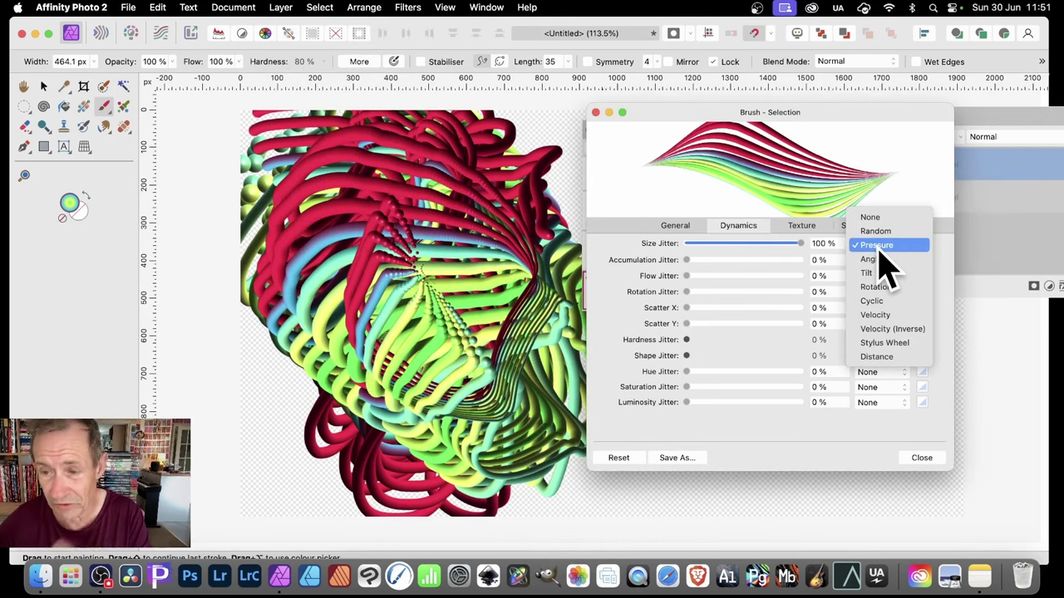
{"action": "left_click", "coordinate": [872, 301]}
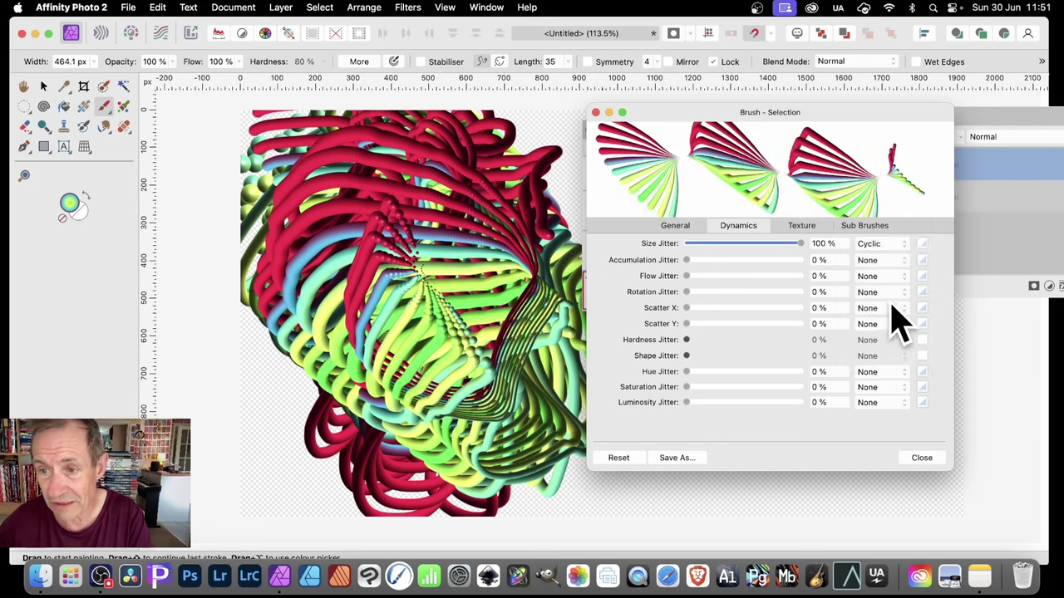
{"action": "left_click", "coordinate": [922, 243]}
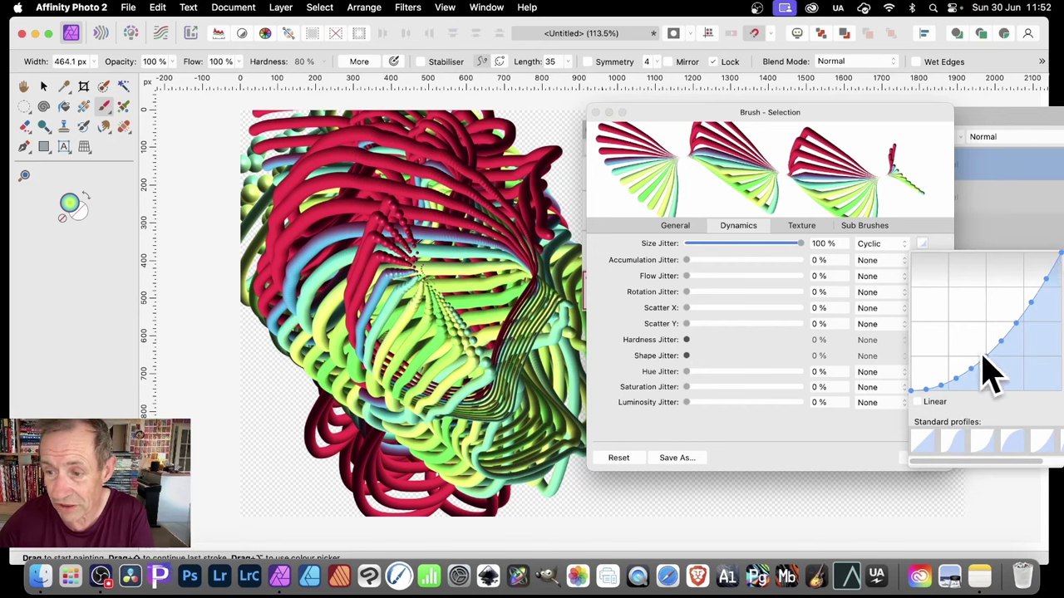
{"action": "mouse_move", "coordinate": [972, 371]}
{"action": "left_mouse_down"}
{"action": "mouse_move", "coordinate": [943, 340]}
{"action": "mouse_move", "coordinate": [961, 380]}
{"action": "mouse_move", "coordinate": [945, 332]}
{"action": "mouse_move", "coordinate": [962, 368]}
{"action": "left_mouse_up"}
{"action": "left_click", "coordinate": [950, 441]}
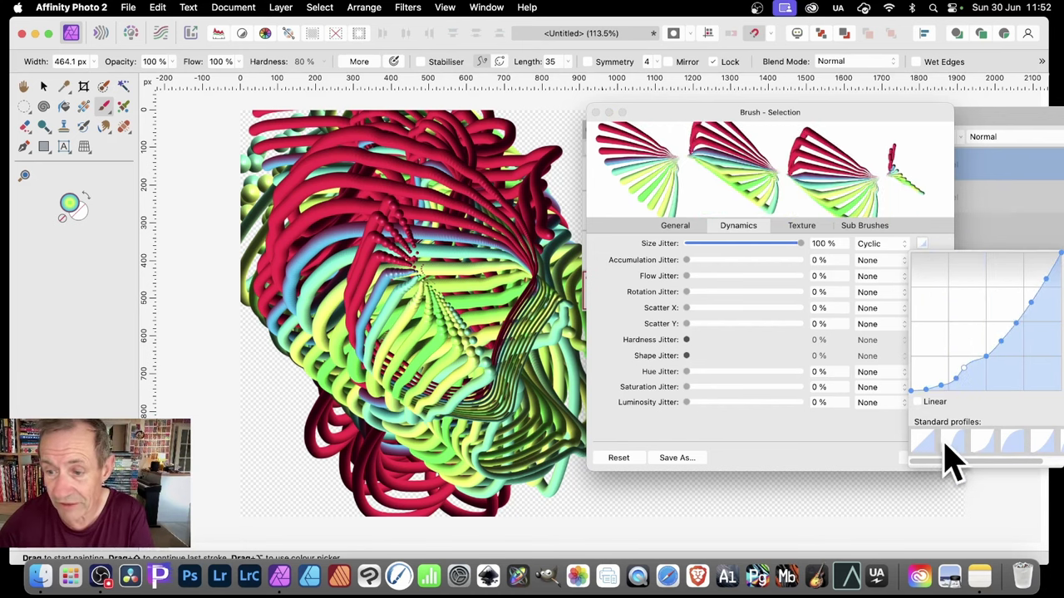
{"action": "left_click", "coordinate": [985, 447]}
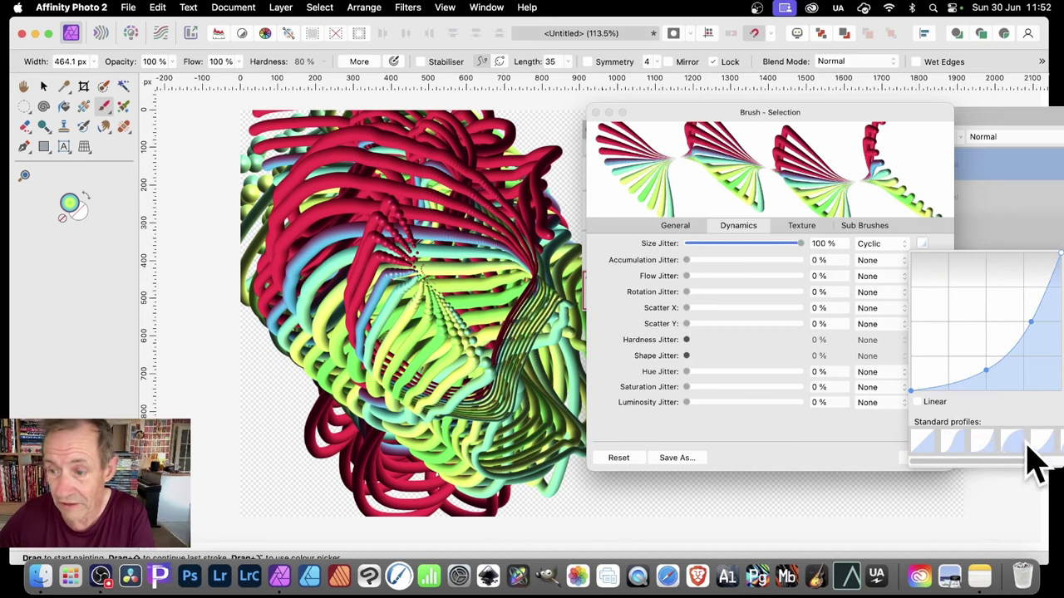
Paint fan-shaped strokes across the canvas with the cyclic size brush.
{"action": "left_click", "coordinate": [285, 161]}
{"action": "mouse_move", "coordinate": [349, 116]}
{"action": "left_mouse_down"}
{"action": "mouse_move", "coordinate": [427, 333]}
{"action": "mouse_move", "coordinate": [532, 395]}
{"action": "mouse_move", "coordinate": [574, 275]}
{"action": "mouse_move", "coordinate": [586, 325]}
{"action": "mouse_move", "coordinate": [515, 394]}
{"action": "mouse_move", "coordinate": [418, 358]}
{"action": "mouse_move", "coordinate": [344, 457]}
{"action": "mouse_move", "coordinate": [487, 345]}
{"action": "left_mouse_up"}
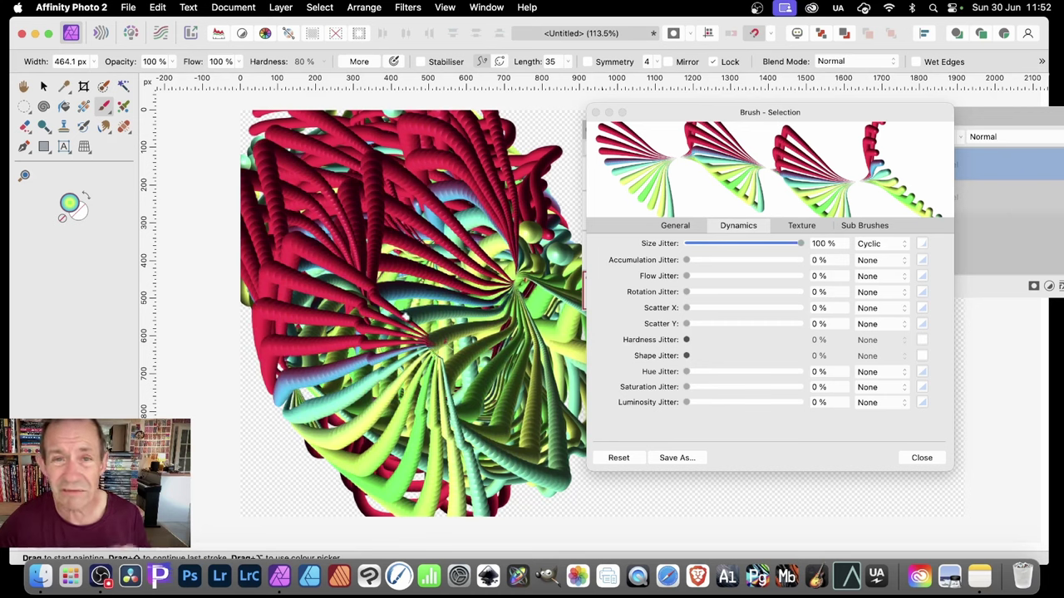
{"action": "mouse_move", "coordinate": [384, 266]}
{"action": "left_mouse_down"}
{"action": "mouse_move", "coordinate": [511, 283]}
{"action": "mouse_move", "coordinate": [491, 345]}
{"action": "mouse_move", "coordinate": [423, 351]}
{"action": "mouse_move", "coordinate": [358, 419]}
{"action": "mouse_move", "coordinate": [298, 365]}
{"action": "mouse_move", "coordinate": [416, 314]}
{"action": "mouse_move", "coordinate": [518, 249]}
{"action": "mouse_move", "coordinate": [533, 217]}
{"action": "mouse_move", "coordinate": [596, 192]}
{"action": "mouse_move", "coordinate": [616, 169]}
{"action": "mouse_move", "coordinate": [636, 214]}
{"action": "mouse_move", "coordinate": [459, 271]}
{"action": "mouse_move", "coordinate": [521, 317]}
{"action": "mouse_move", "coordinate": [489, 341]}
{"action": "mouse_move", "coordinate": [506, 397]}
{"action": "mouse_move", "coordinate": [290, 406]}
{"action": "mouse_move", "coordinate": [450, 261]}
{"action": "mouse_move", "coordinate": [380, 480]}
{"action": "mouse_move", "coordinate": [345, 479]}
{"action": "left_mouse_up"}
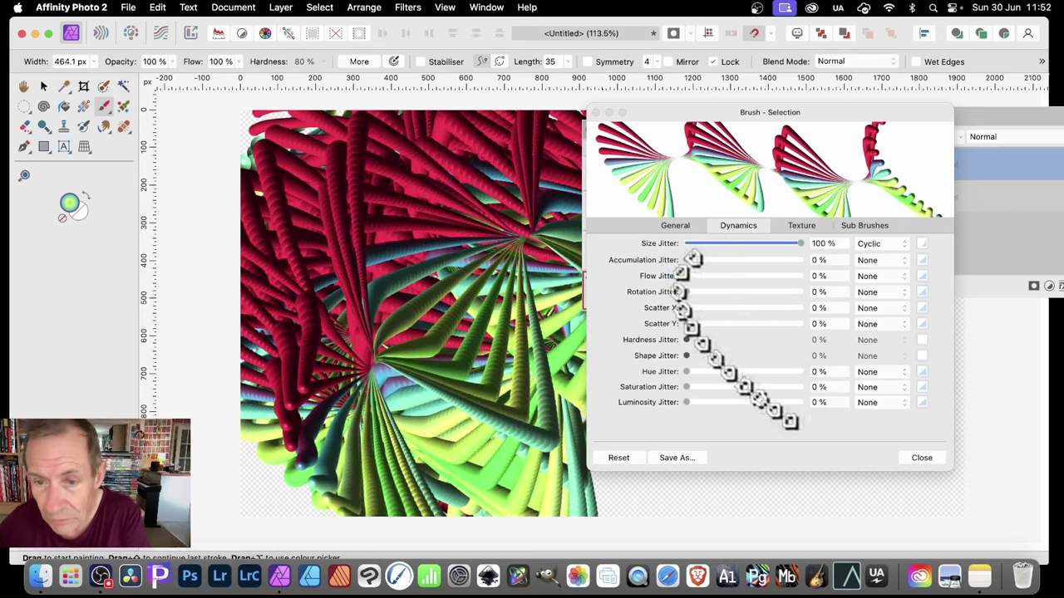
Set Rotation Jitter to 100 % with the Random controller and paint scattered beads over the fans.
{"action": "mouse_move", "coordinate": [687, 308]}
{"action": "left_mouse_down"}
{"action": "mouse_move", "coordinate": [756, 321]}
{"action": "mouse_move", "coordinate": [665, 320]}
{"action": "mouse_move", "coordinate": [720, 297]}
{"action": "mouse_move", "coordinate": [843, 304]}
{"action": "mouse_move", "coordinate": [687, 292]}
{"action": "mouse_move", "coordinate": [839, 301]}
{"action": "left_mouse_up"}
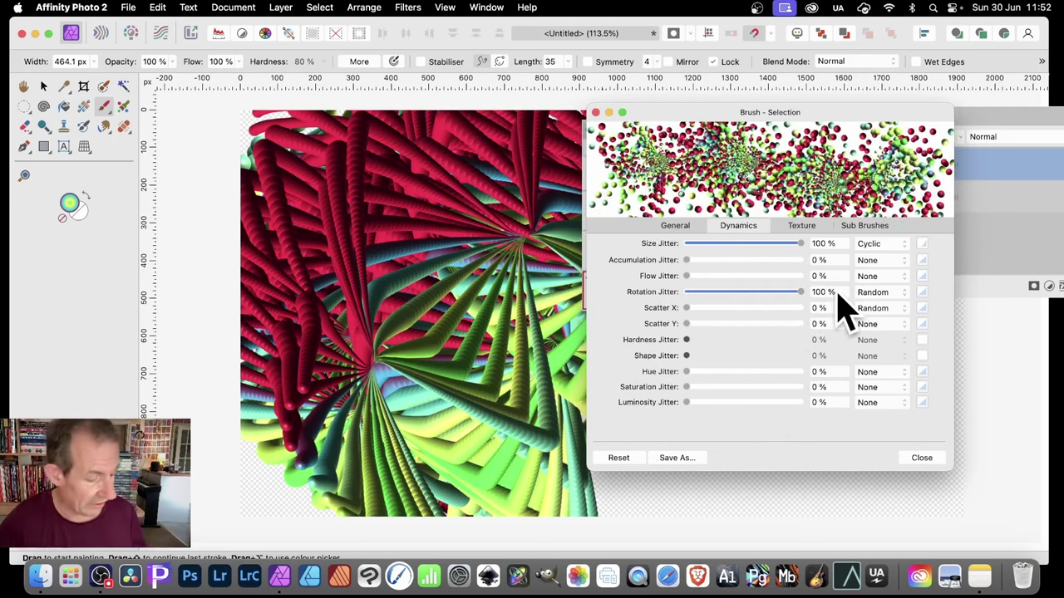
{"action": "mouse_move", "coordinate": [369, 237]}
{"action": "left_mouse_down"}
{"action": "mouse_move", "coordinate": [404, 301]}
{"action": "mouse_move", "coordinate": [511, 380]}
{"action": "mouse_move", "coordinate": [445, 397]}
{"action": "left_mouse_up"}
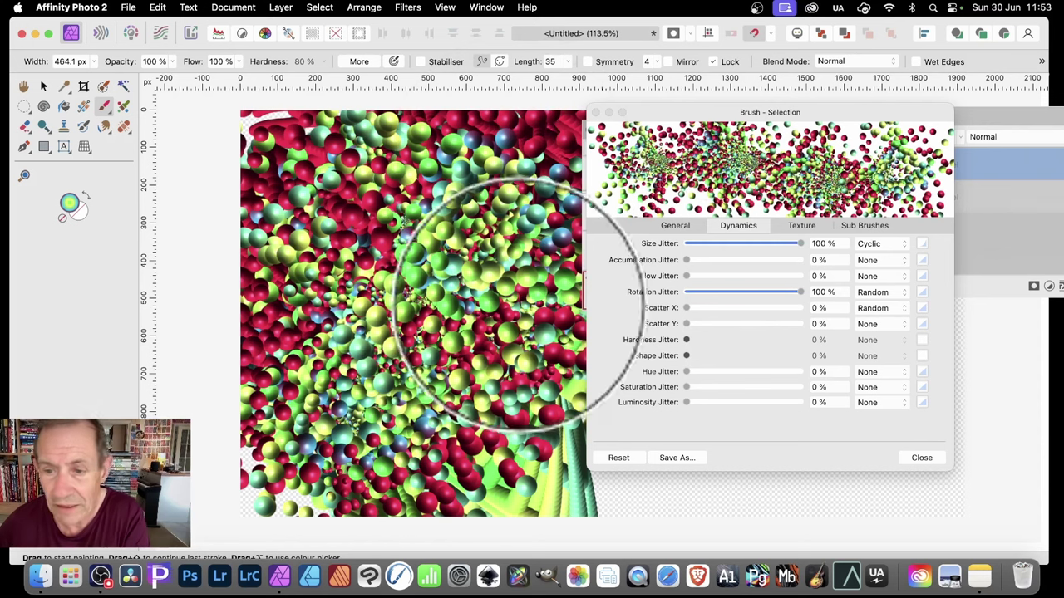
Switch the Rotation Jitter controller to Cyclic and paint swirling bead strokes over the canvas, moving the brush dialog off the artwork.
{"action": "left_click", "coordinate": [898, 292]}
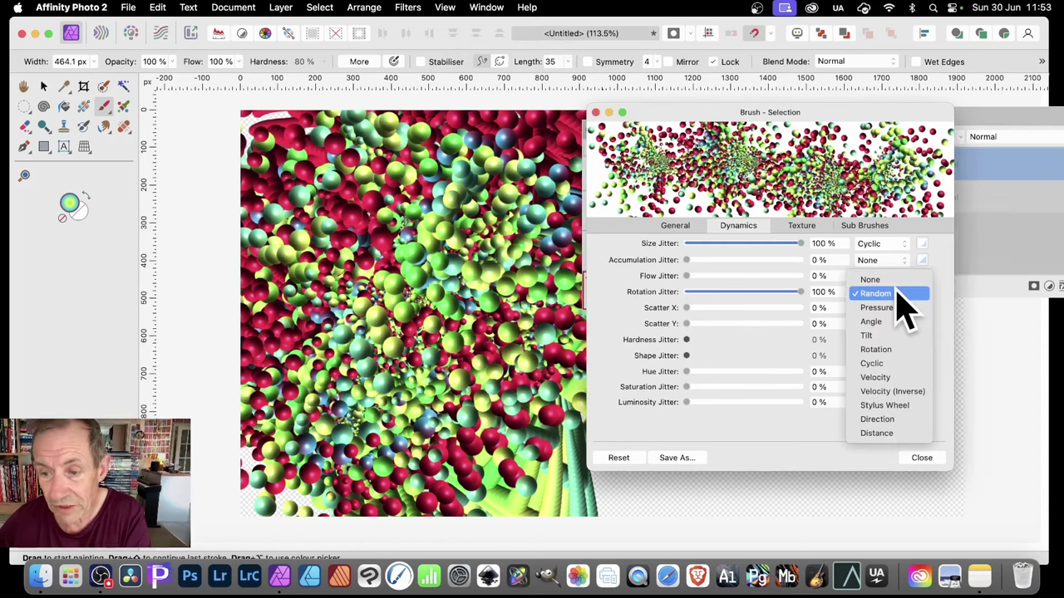
{"action": "left_click", "coordinate": [892, 366]}
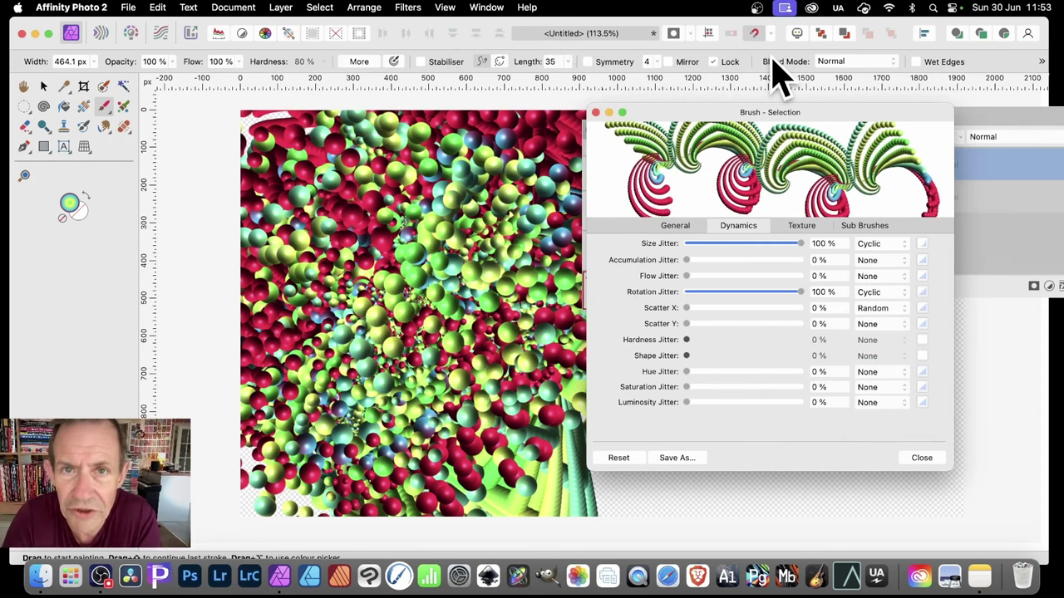
{"action": "mouse_move", "coordinate": [466, 287]}
{"action": "left_mouse_down"}
{"action": "mouse_move", "coordinate": [482, 219]}
{"action": "mouse_move", "coordinate": [392, 314]}
{"action": "mouse_move", "coordinate": [408, 255]}
{"action": "mouse_move", "coordinate": [304, 266]}
{"action": "mouse_move", "coordinate": [380, 225]}
{"action": "mouse_move", "coordinate": [439, 356]}
{"action": "mouse_move", "coordinate": [487, 131]}
{"action": "mouse_move", "coordinate": [509, 392]}
{"action": "mouse_move", "coordinate": [646, 451]}
{"action": "mouse_move", "coordinate": [801, 470]}
{"action": "left_mouse_up"}
{"action": "mouse_move", "coordinate": [312, 191]}
{"action": "left_mouse_down"}
{"action": "mouse_move", "coordinate": [469, 300]}
{"action": "mouse_move", "coordinate": [522, 241]}
{"action": "mouse_move", "coordinate": [531, 297]}
{"action": "mouse_move", "coordinate": [453, 336]}
{"action": "mouse_move", "coordinate": [573, 249]}
{"action": "left_mouse_up"}
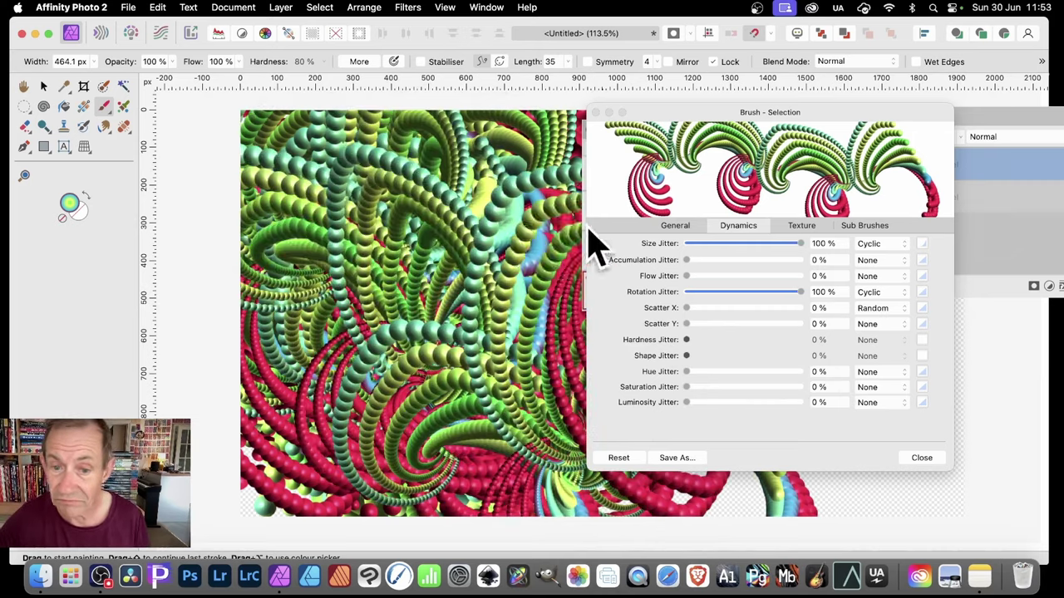
{"action": "left_click_drag", "start_coordinate": [761, 115], "coordinate": [885, 125]}
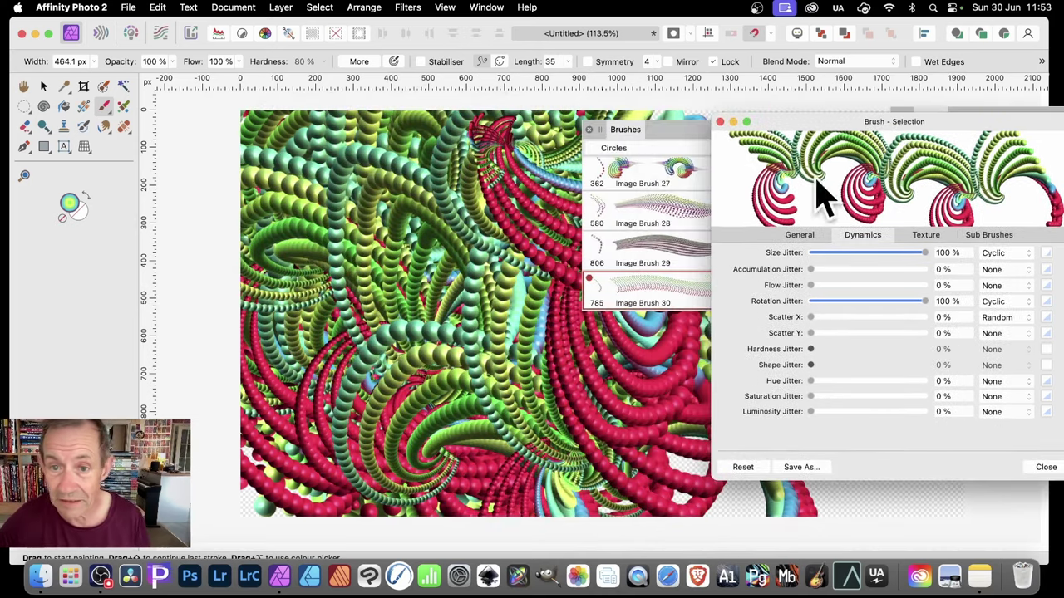
Move the Brushes panel clear of the artwork and paint sweeping bead strokes across the canvas with the cyclic rotation brush.
{"action": "mouse_move", "coordinate": [640, 146]}
{"action": "left_mouse_down"}
{"action": "mouse_move", "coordinate": [675, 238]}
{"action": "mouse_move", "coordinate": [898, 487]}
{"action": "mouse_move", "coordinate": [937, 451]}
{"action": "left_mouse_up"}
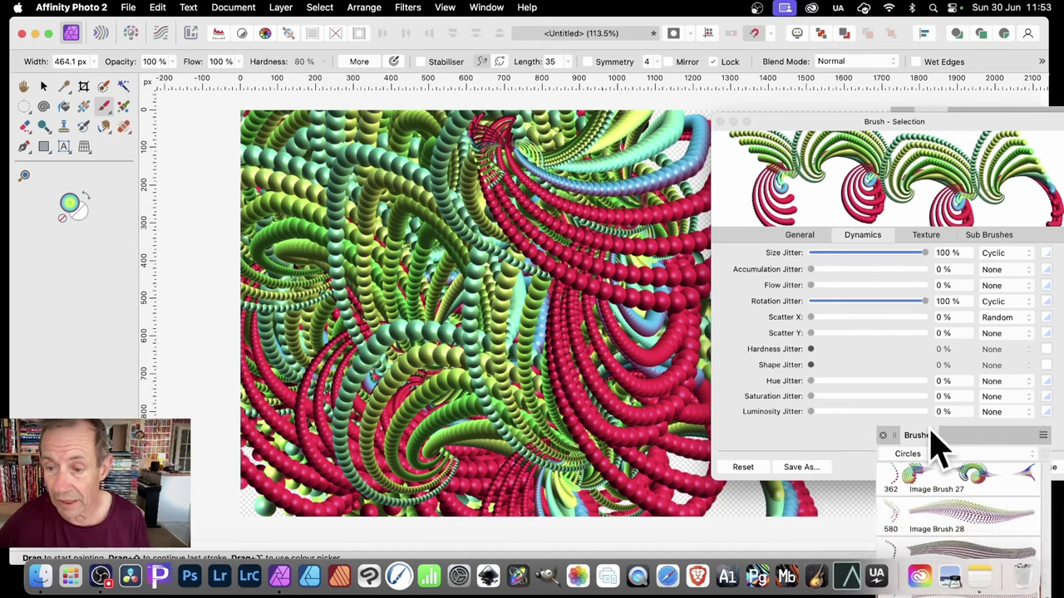
{"action": "mouse_move", "coordinate": [491, 320]}
{"action": "left_mouse_down"}
{"action": "mouse_move", "coordinate": [679, 250]}
{"action": "mouse_move", "coordinate": [698, 223]}
{"action": "mouse_move", "coordinate": [444, 266]}
{"action": "mouse_move", "coordinate": [417, 309]}
{"action": "mouse_move", "coordinate": [425, 210]}
{"action": "mouse_move", "coordinate": [401, 183]}
{"action": "mouse_move", "coordinate": [507, 276]}
{"action": "mouse_move", "coordinate": [493, 297]}
{"action": "mouse_move", "coordinate": [530, 198]}
{"action": "mouse_move", "coordinate": [498, 145]}
{"action": "mouse_move", "coordinate": [369, 243]}
{"action": "mouse_move", "coordinate": [249, 202]}
{"action": "left_mouse_up"}
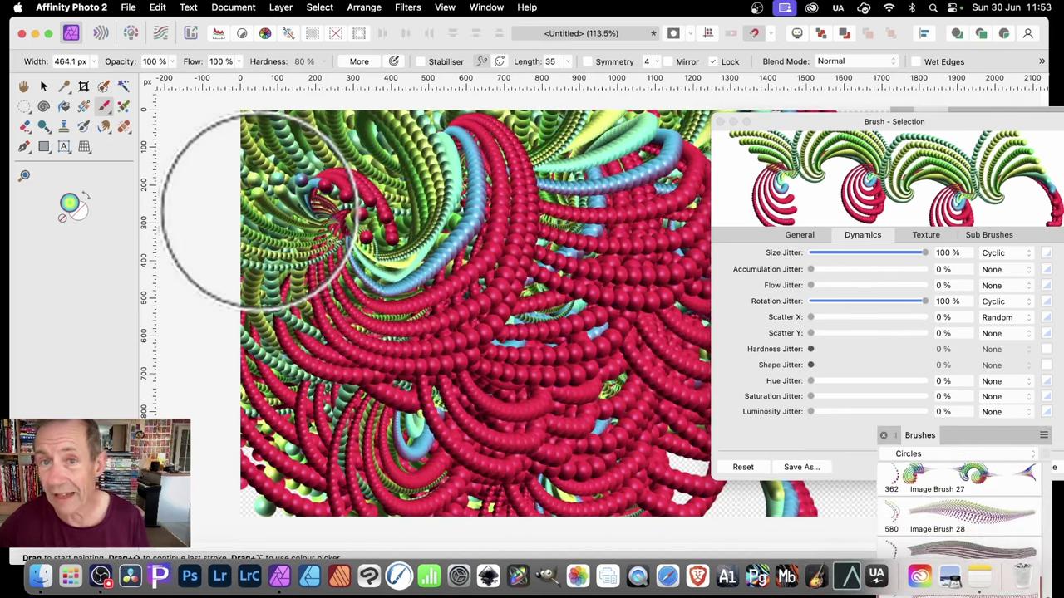
Reshape the Rotation Jitter profile with two points into an early hump and a midway dip, and paint bead strokes with it.
{"action": "mouse_move", "coordinate": [929, 145]}
{"action": "left_mouse_down"}
{"action": "mouse_move", "coordinate": [823, 142]}
{"action": "mouse_move", "coordinate": [707, 100]}
{"action": "left_mouse_up"}
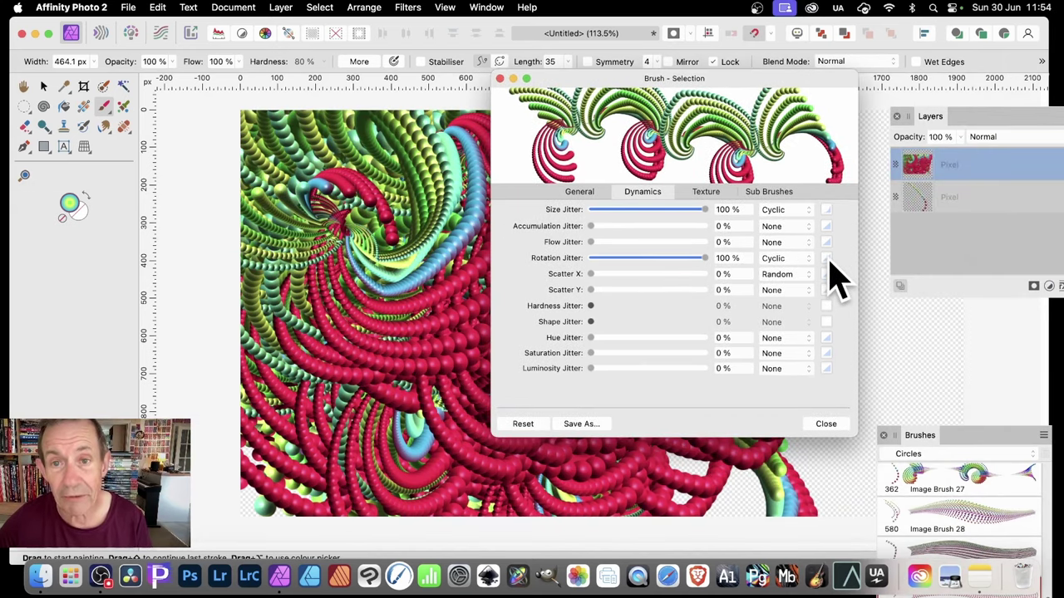
{"action": "left_click", "coordinate": [830, 261]}
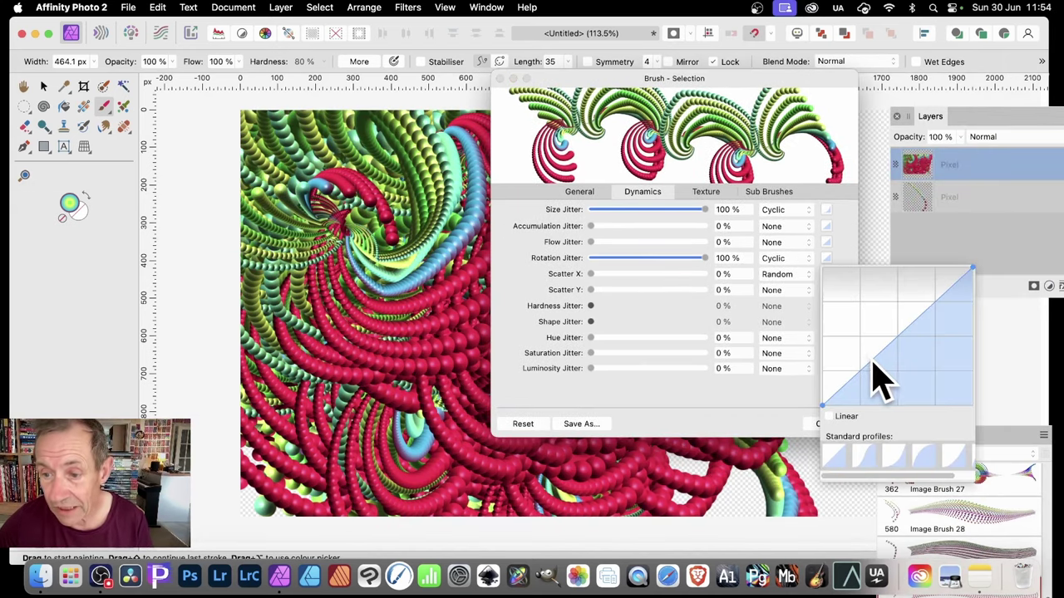
{"action": "mouse_move", "coordinate": [873, 370]}
{"action": "left_mouse_down"}
{"action": "mouse_move", "coordinate": [864, 347]}
{"action": "mouse_move", "coordinate": [878, 357]}
{"action": "mouse_move", "coordinate": [859, 332]}
{"action": "left_mouse_up"}
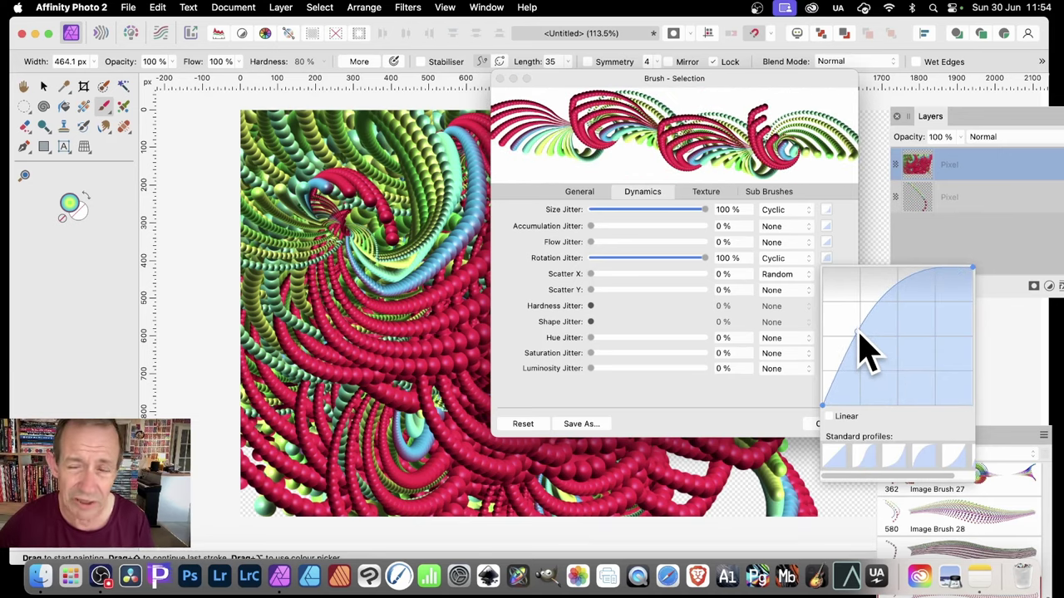
{"action": "left_click", "coordinate": [889, 310]}
{"action": "left_click_drag", "start_coordinate": [888, 309], "coordinate": [900, 332]}
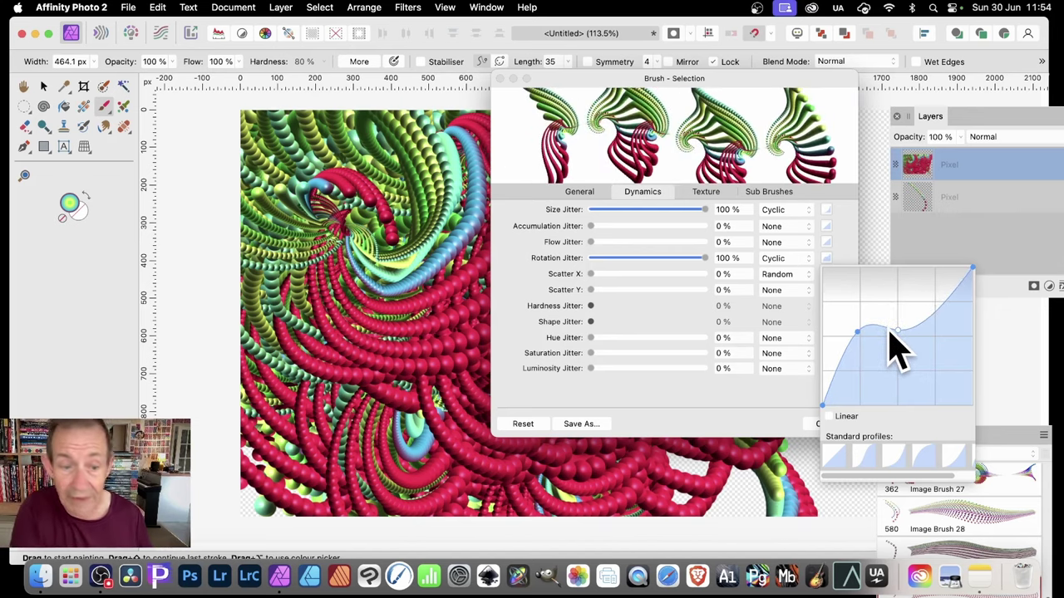
{"action": "mouse_move", "coordinate": [404, 190]}
{"action": "left_mouse_down"}
{"action": "mouse_move", "coordinate": [424, 254]}
{"action": "mouse_move", "coordinate": [390, 311]}
{"action": "mouse_move", "coordinate": [320, 334]}
{"action": "mouse_move", "coordinate": [270, 331]}
{"action": "mouse_move", "coordinate": [333, 245]}
{"action": "mouse_move", "coordinate": [372, 225]}
{"action": "mouse_move", "coordinate": [412, 345]}
{"action": "mouse_move", "coordinate": [389, 418]}
{"action": "mouse_move", "coordinate": [546, 442]}
{"action": "mouse_move", "coordinate": [598, 470]}
{"action": "mouse_move", "coordinate": [674, 461]}
{"action": "left_mouse_up"}
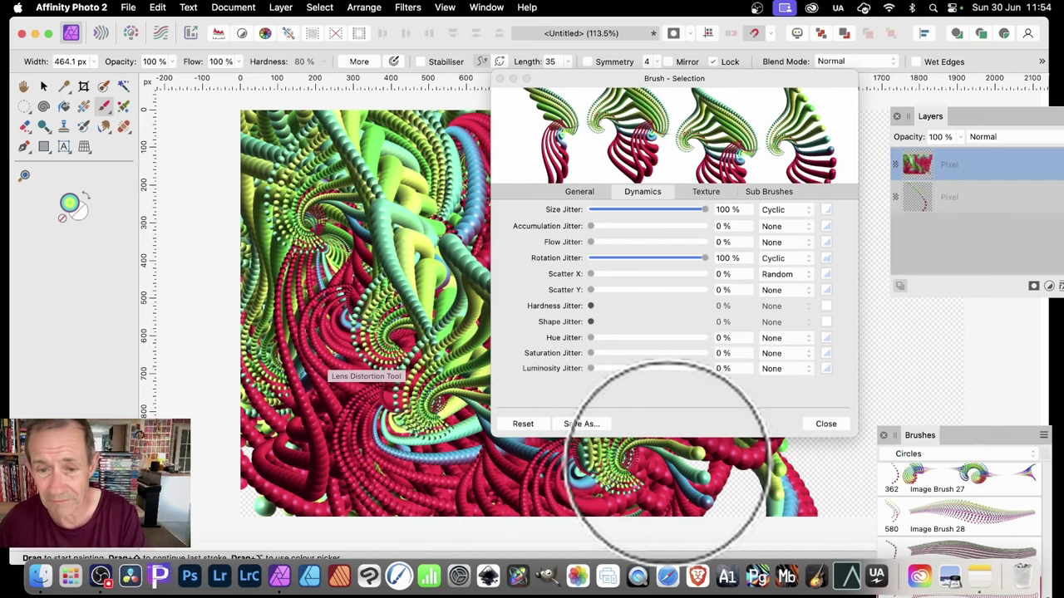
Compare standard profiles for Rotation Jitter, choose the S-shaped one, and paint curling bead strokes over the canvas.
{"action": "left_click", "coordinate": [828, 258]}
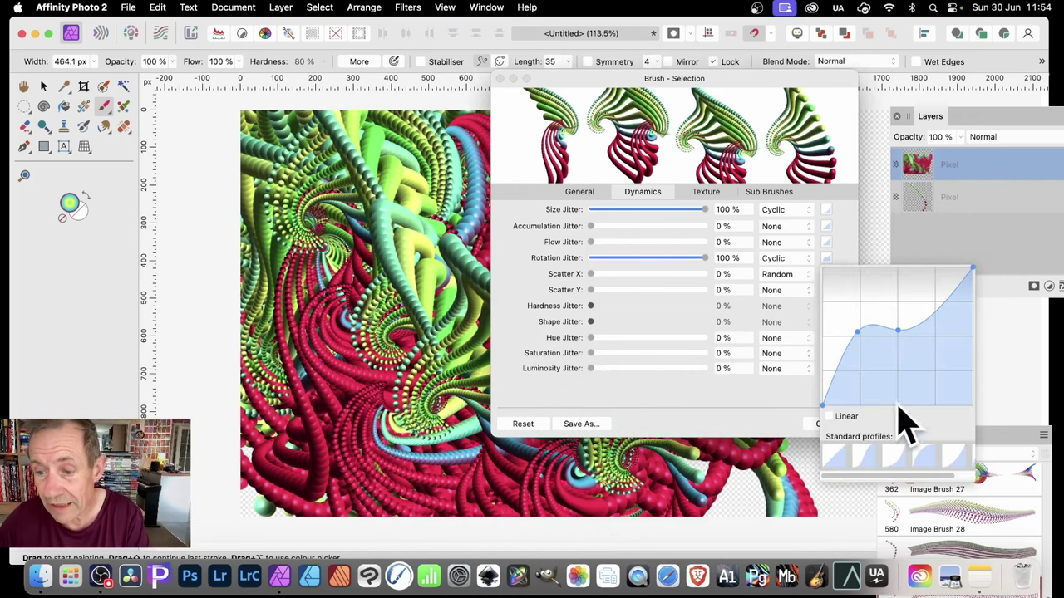
{"action": "left_click", "coordinate": [867, 457]}
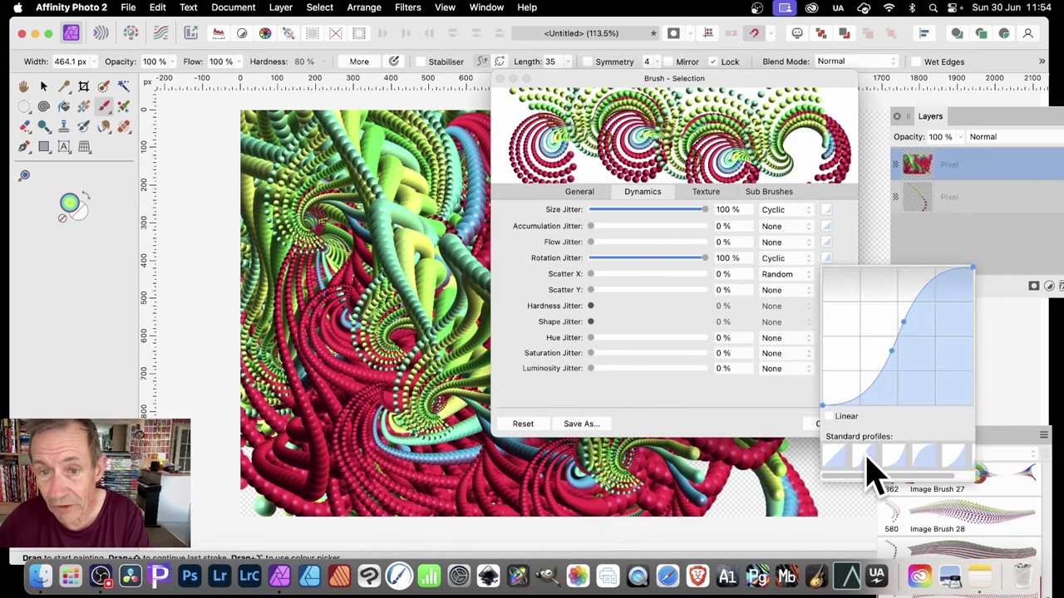
{"action": "left_click", "coordinate": [918, 459]}
{"action": "left_click", "coordinate": [940, 459]}
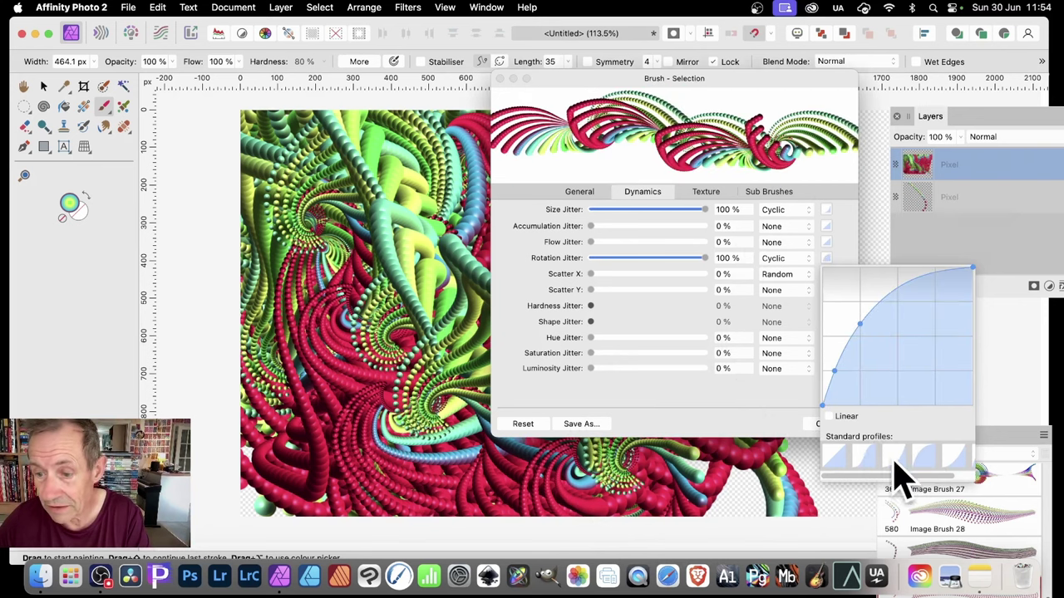
{"action": "left_click", "coordinate": [900, 466]}
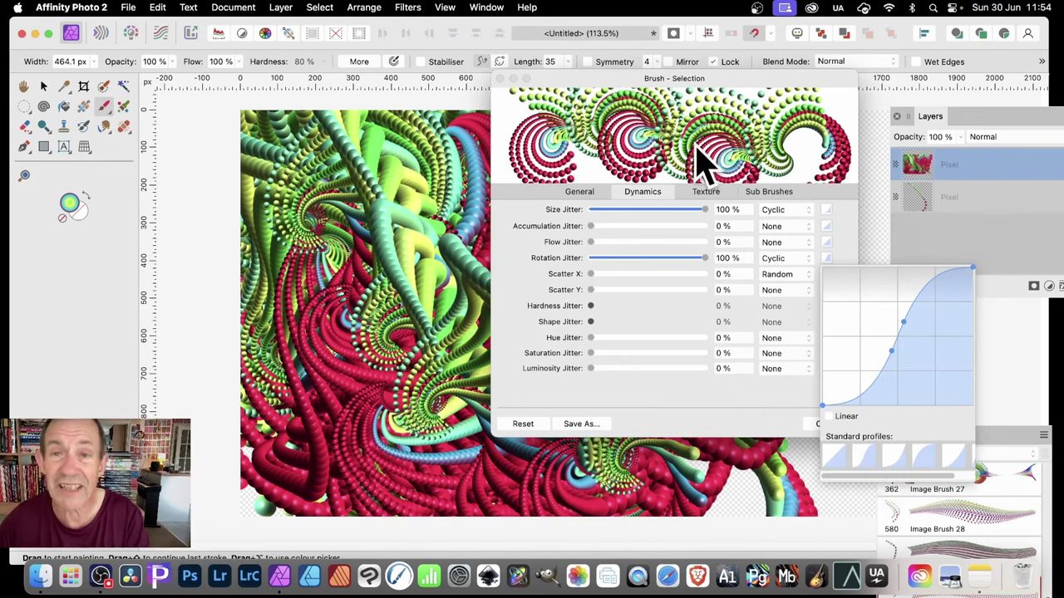
{"action": "mouse_move", "coordinate": [345, 125]}
{"action": "left_mouse_down"}
{"action": "mouse_move", "coordinate": [333, 207]}
{"action": "mouse_move", "coordinate": [376, 203]}
{"action": "mouse_move", "coordinate": [441, 267]}
{"action": "mouse_move", "coordinate": [458, 342]}
{"action": "mouse_move", "coordinate": [388, 422]}
{"action": "mouse_move", "coordinate": [308, 470]}
{"action": "mouse_move", "coordinate": [403, 481]}
{"action": "mouse_move", "coordinate": [437, 370]}
{"action": "mouse_move", "coordinate": [560, 399]}
{"action": "left_mouse_up"}
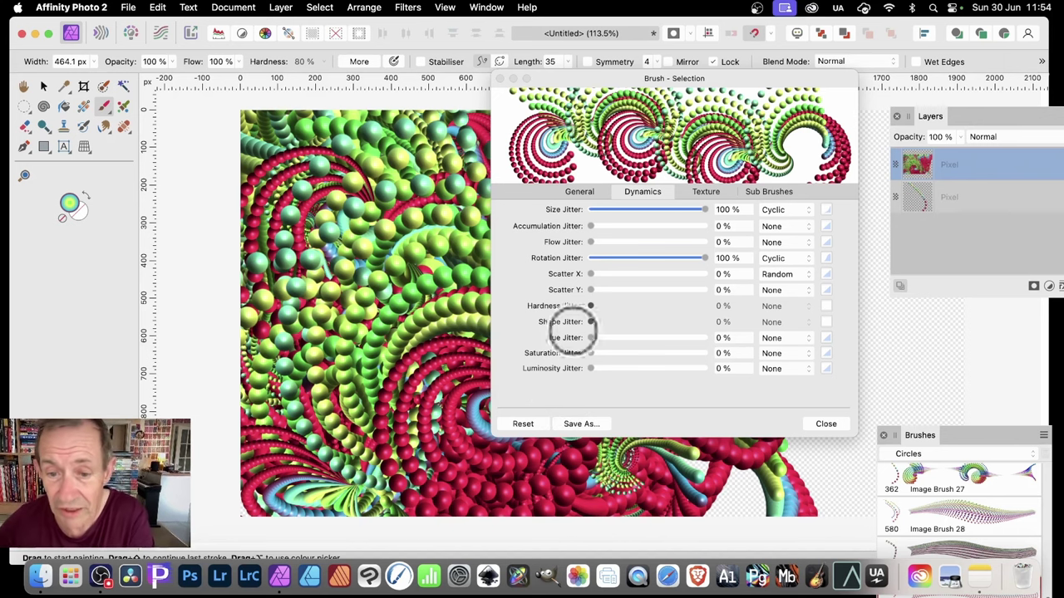
Set Hue Jitter to 100 % with the Random controller and cover the canvas with multicoloured bead strokes.
{"action": "left_click_drag", "start_coordinate": [591, 339], "coordinate": [739, 361]}
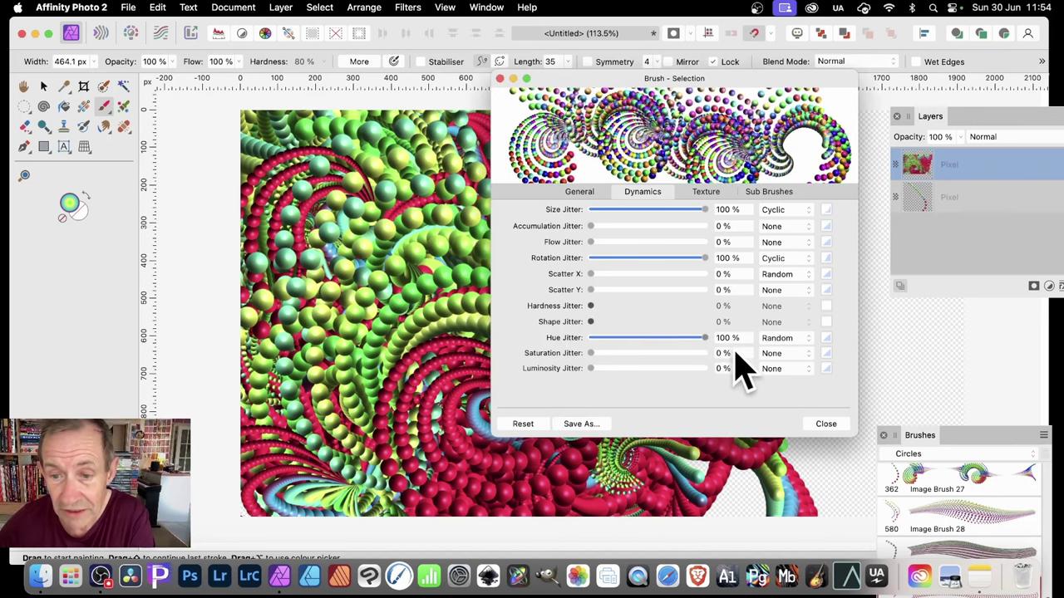
{"action": "left_click_drag", "start_coordinate": [736, 83], "coordinate": [906, 86]}
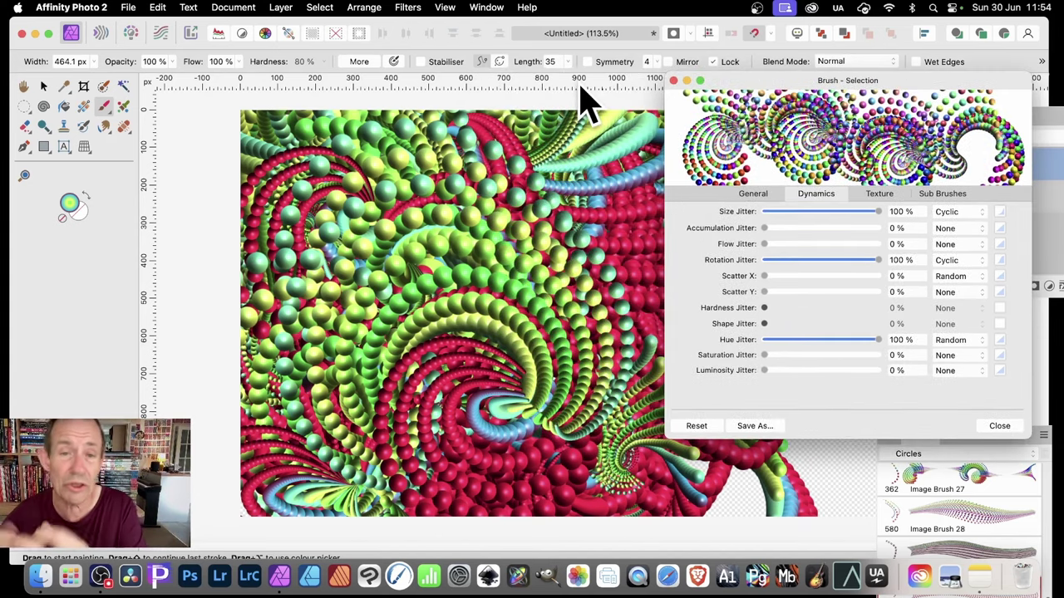
{"action": "mouse_move", "coordinate": [281, 208]}
{"action": "left_mouse_down"}
{"action": "mouse_move", "coordinate": [310, 200]}
{"action": "mouse_move", "coordinate": [417, 187]}
{"action": "mouse_move", "coordinate": [455, 291]}
{"action": "mouse_move", "coordinate": [435, 356]}
{"action": "mouse_move", "coordinate": [368, 415]}
{"action": "mouse_move", "coordinate": [354, 303]}
{"action": "mouse_move", "coordinate": [469, 337]}
{"action": "mouse_move", "coordinate": [499, 415]}
{"action": "mouse_move", "coordinate": [584, 428]}
{"action": "mouse_move", "coordinate": [594, 467]}
{"action": "mouse_move", "coordinate": [536, 300]}
{"action": "mouse_move", "coordinate": [534, 131]}
{"action": "mouse_move", "coordinate": [479, 351]}
{"action": "mouse_move", "coordinate": [465, 232]}
{"action": "mouse_move", "coordinate": [391, 208]}
{"action": "mouse_move", "coordinate": [433, 154]}
{"action": "mouse_move", "coordinate": [532, 339]}
{"action": "mouse_move", "coordinate": [493, 359]}
{"action": "mouse_move", "coordinate": [388, 378]}
{"action": "mouse_move", "coordinate": [325, 348]}
{"action": "mouse_move", "coordinate": [443, 202]}
{"action": "mouse_move", "coordinate": [552, 316]}
{"action": "mouse_move", "coordinate": [549, 453]}
{"action": "left_mouse_up"}
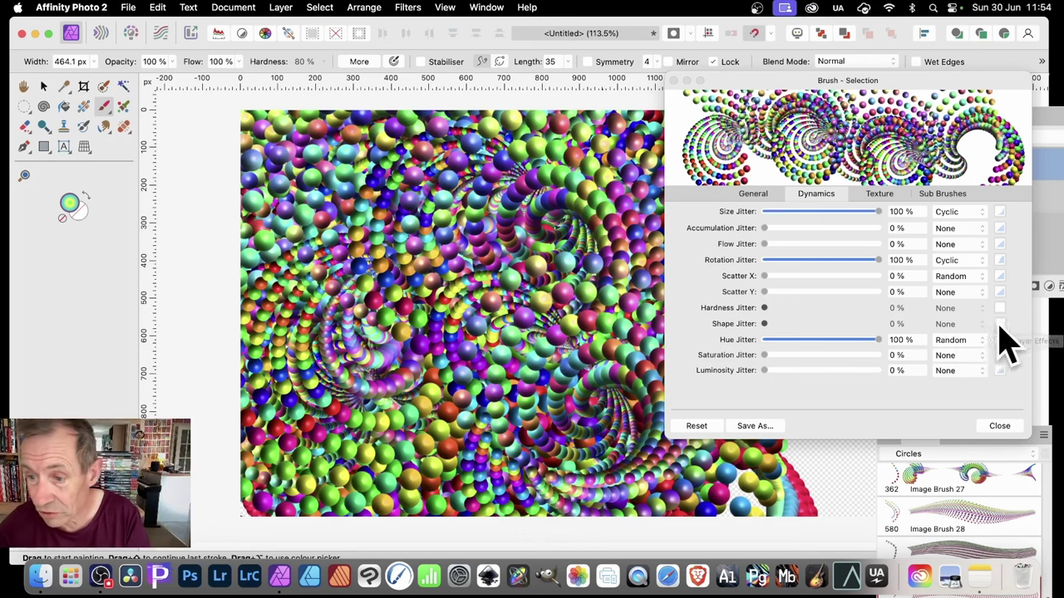
Switch the Hue Jitter controller to Cyclic.
{"action": "left_click", "coordinate": [956, 341]}
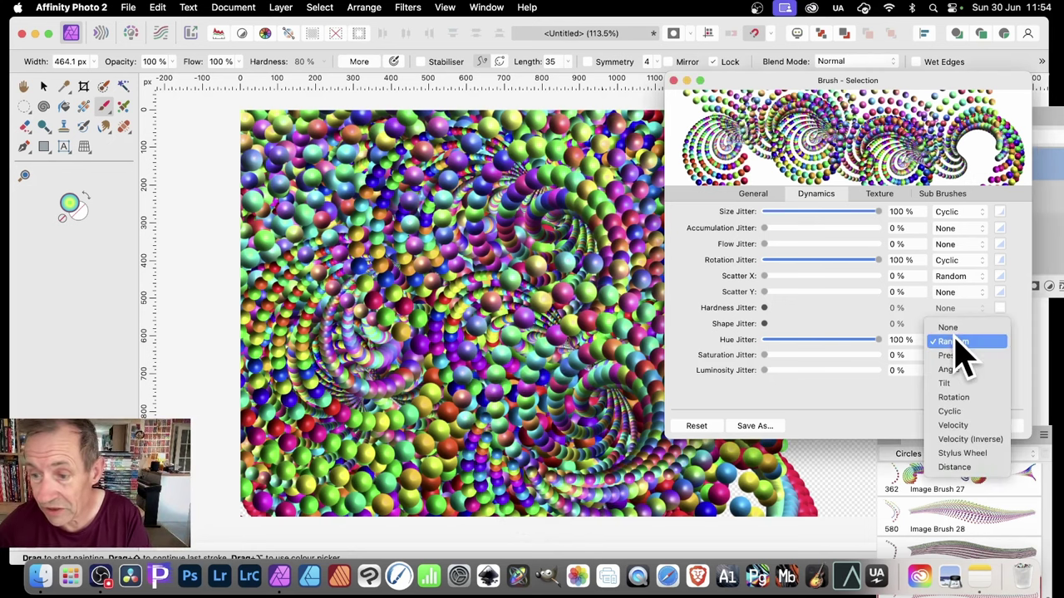
{"action": "left_click", "coordinate": [952, 412]}
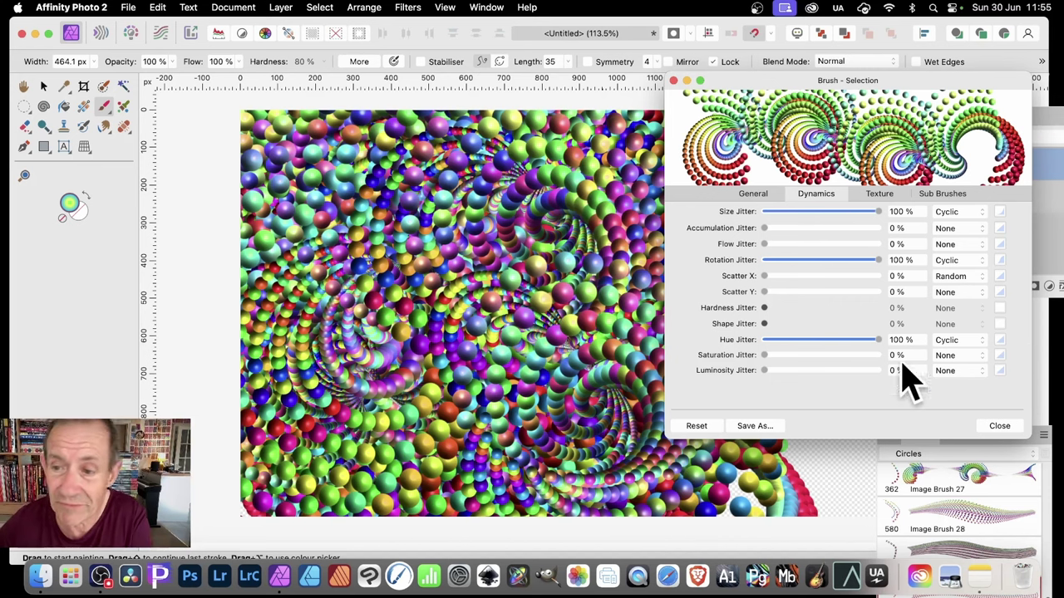
{"action": "left_click", "coordinate": [953, 343]}
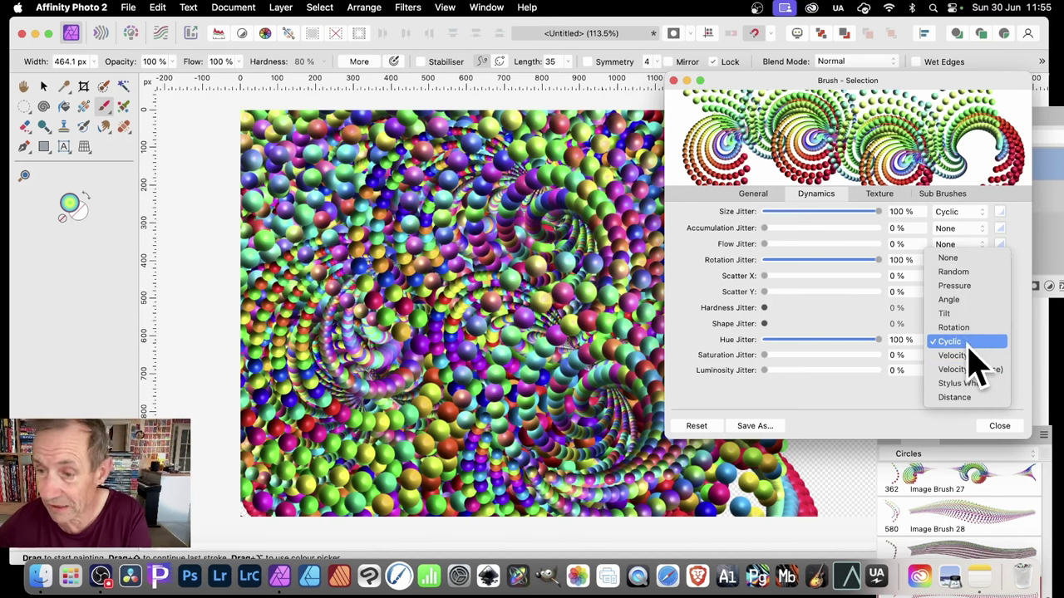
{"action": "left_click", "coordinate": [969, 342]}
Give Hue Jitter the convex standard profile that rises quickly and levels off, and paint rainbow bead swirls over the canvas.
{"action": "left_click", "coordinate": [1002, 341]}
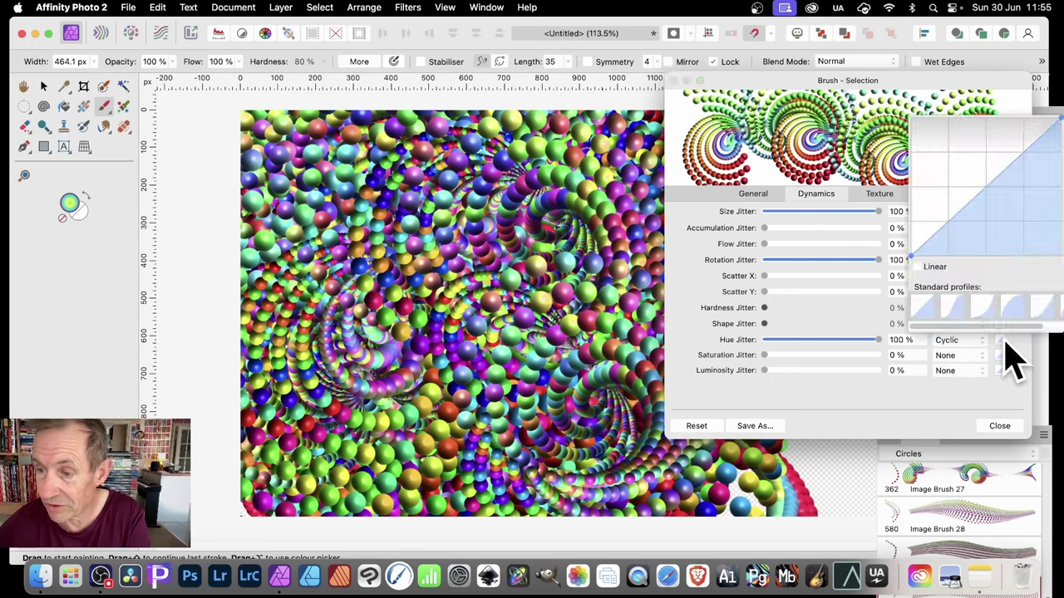
{"action": "mouse_move", "coordinate": [969, 208]}
{"action": "left_mouse_down"}
{"action": "mouse_move", "coordinate": [945, 201]}
{"action": "mouse_move", "coordinate": [972, 233]}
{"action": "mouse_move", "coordinate": [958, 201]}
{"action": "left_mouse_up"}
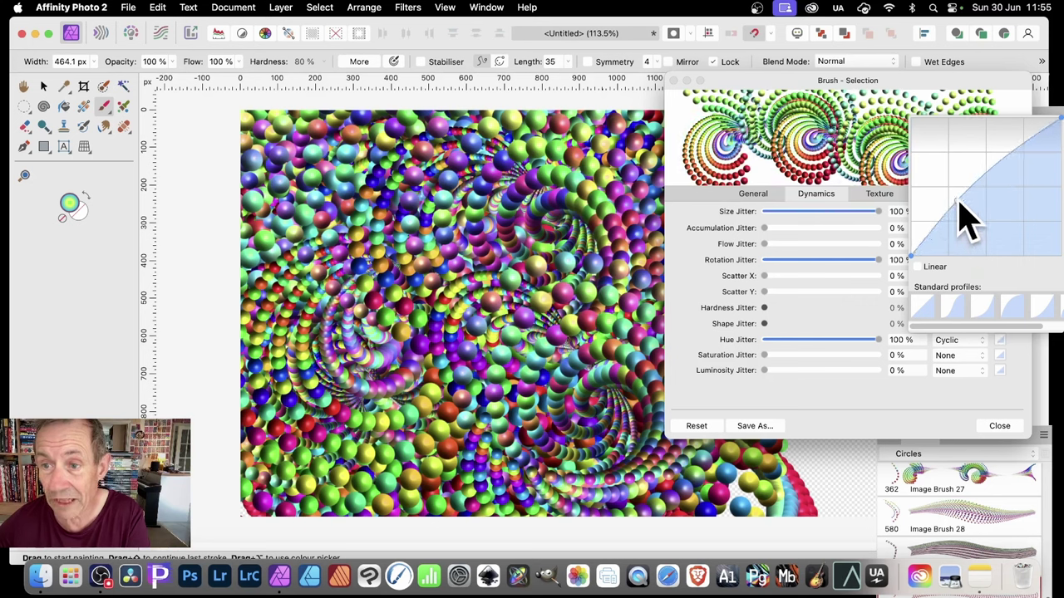
{"action": "left_click", "coordinate": [958, 316]}
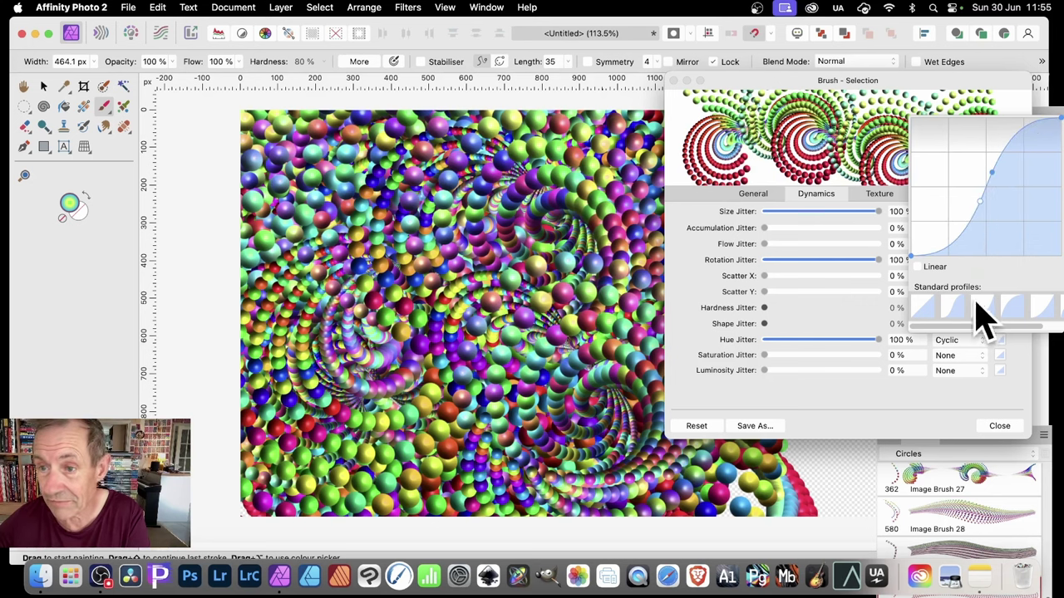
{"action": "left_click", "coordinate": [981, 313]}
{"action": "left_click", "coordinate": [1011, 314]}
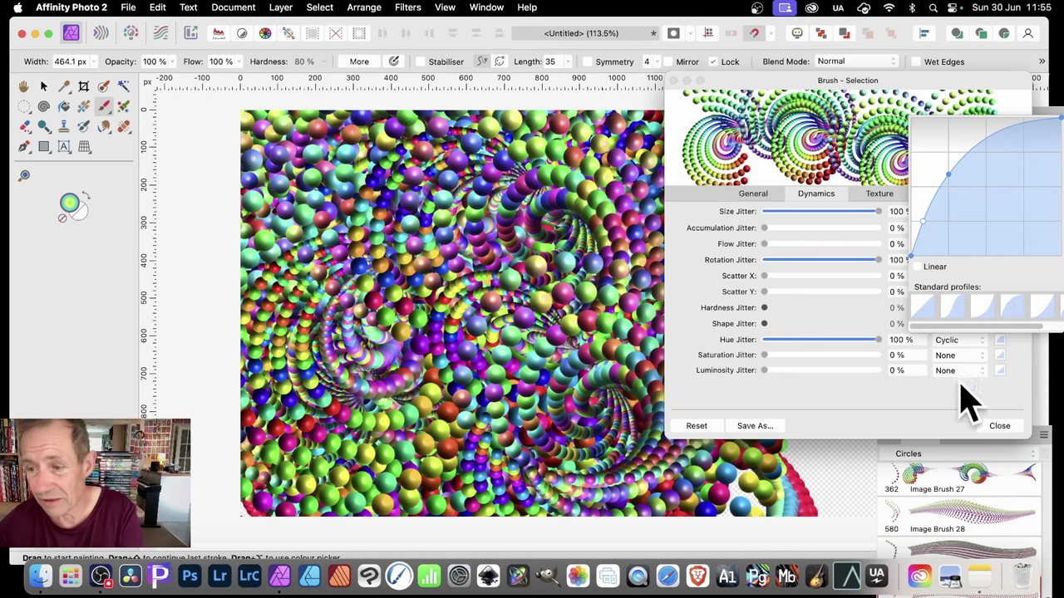
{"action": "left_click", "coordinate": [1009, 378]}
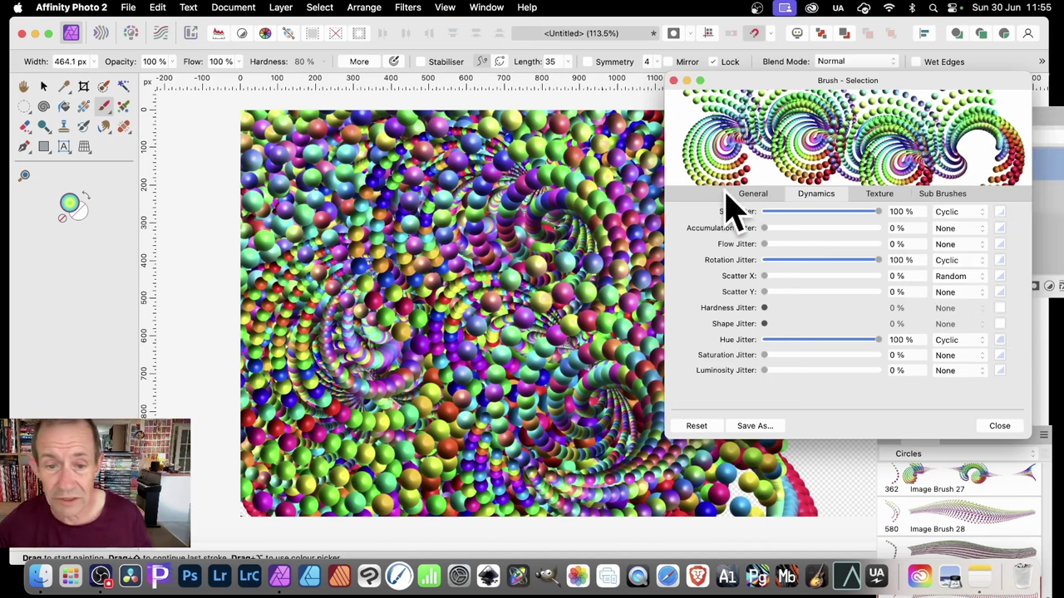
{"action": "mouse_move", "coordinate": [441, 245]}
{"action": "left_mouse_down"}
{"action": "mouse_move", "coordinate": [457, 212]}
{"action": "mouse_move", "coordinate": [509, 221]}
{"action": "mouse_move", "coordinate": [561, 258]}
{"action": "mouse_move", "coordinate": [581, 241]}
{"action": "mouse_move", "coordinate": [560, 341]}
{"action": "mouse_move", "coordinate": [444, 320]}
{"action": "mouse_move", "coordinate": [389, 199]}
{"action": "mouse_move", "coordinate": [290, 328]}
{"action": "mouse_move", "coordinate": [398, 237]}
{"action": "mouse_move", "coordinate": [536, 216]}
{"action": "mouse_move", "coordinate": [593, 376]}
{"action": "mouse_move", "coordinate": [625, 416]}
{"action": "left_mouse_up"}
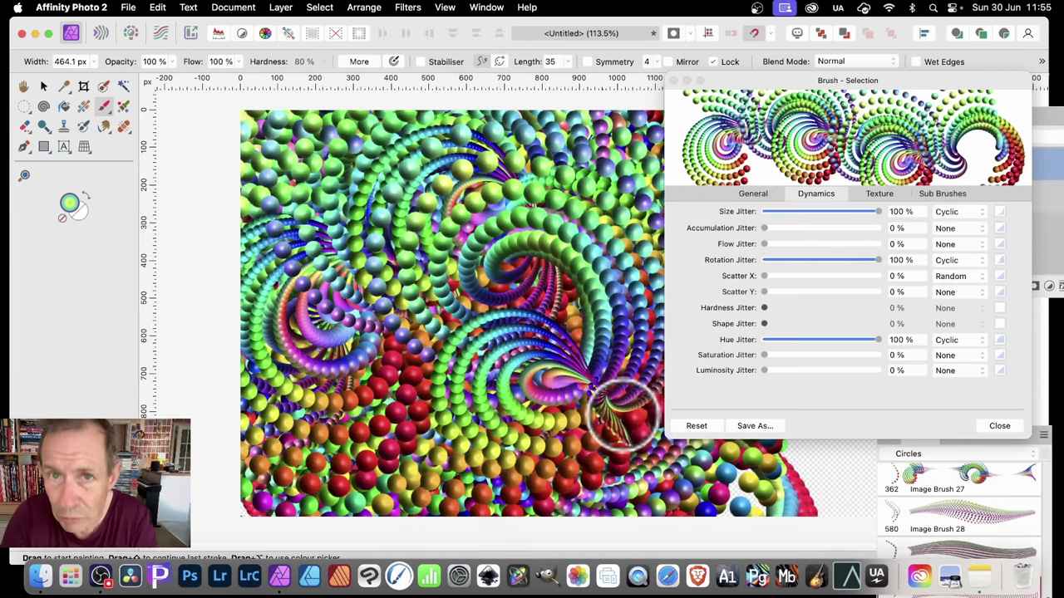
Close the brush settings, enable brush Symmetry and paint radially repeated bead strokes around the canvas centre.
{"action": "left_click", "coordinate": [999, 426]}
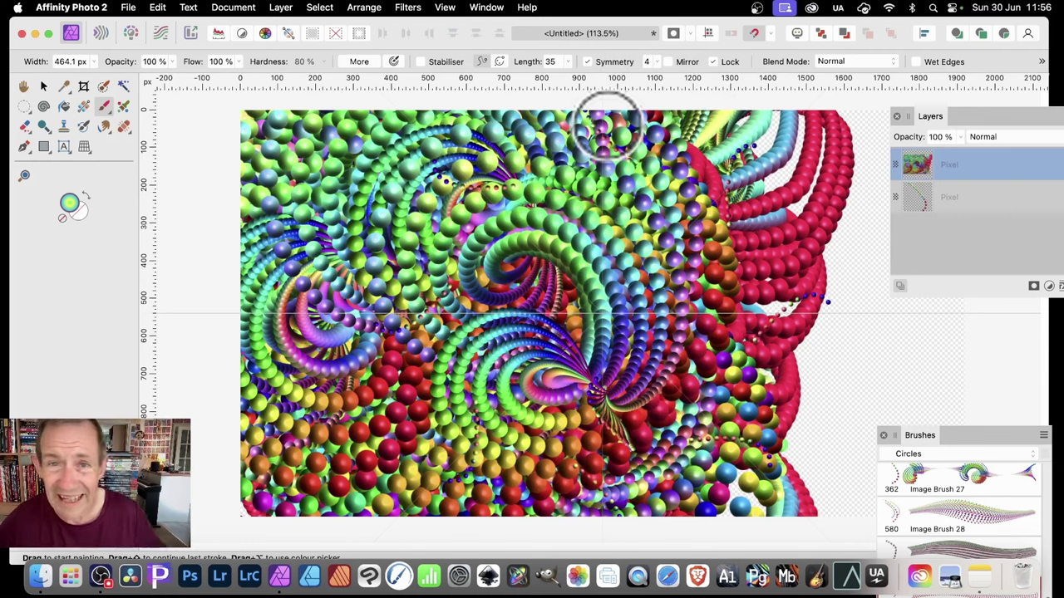
{"action": "mouse_move", "coordinate": [565, 200]}
{"action": "left_mouse_down"}
{"action": "mouse_move", "coordinate": [549, 228]}
{"action": "mouse_move", "coordinate": [561, 291]}
{"action": "mouse_move", "coordinate": [578, 250]}
{"action": "mouse_move", "coordinate": [520, 270]}
{"action": "mouse_move", "coordinate": [502, 254]}
{"action": "mouse_move", "coordinate": [423, 234]}
{"action": "left_mouse_up"}
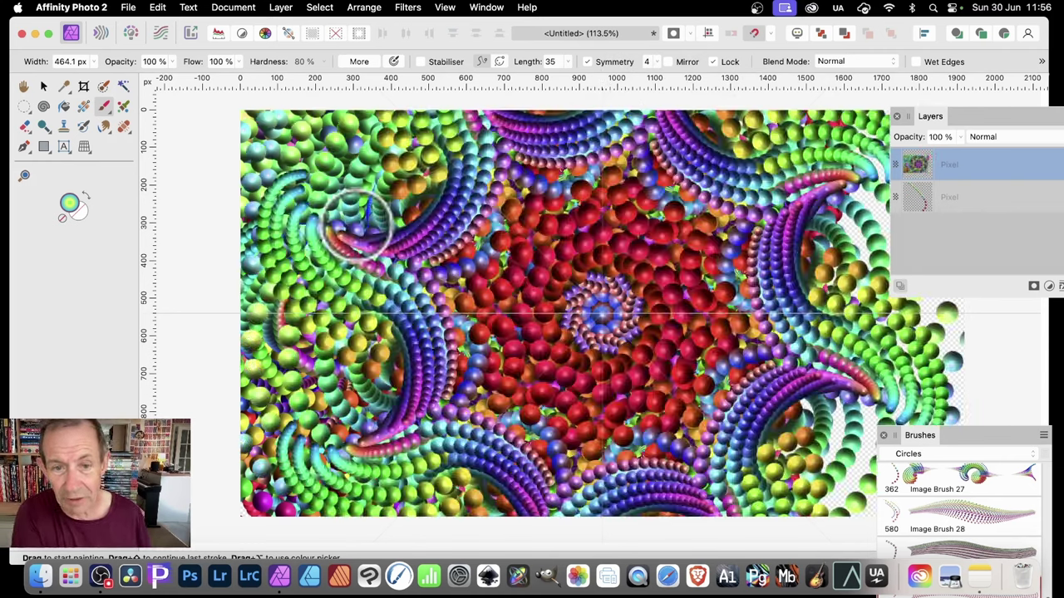
{"action": "left_click_drag", "start_coordinate": [352, 221], "coordinate": [353, 198]}
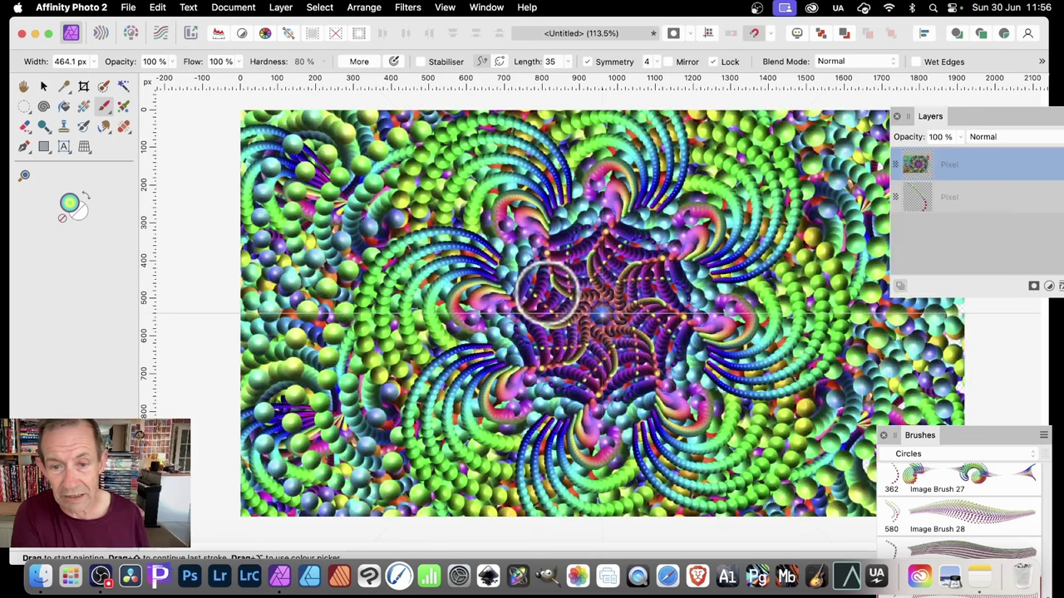
Set the brush width to 270 px and paint finer symmetrical bead strokes from the centre out to the canvas edges.
{"action": "left_click", "coordinate": [94, 63]}
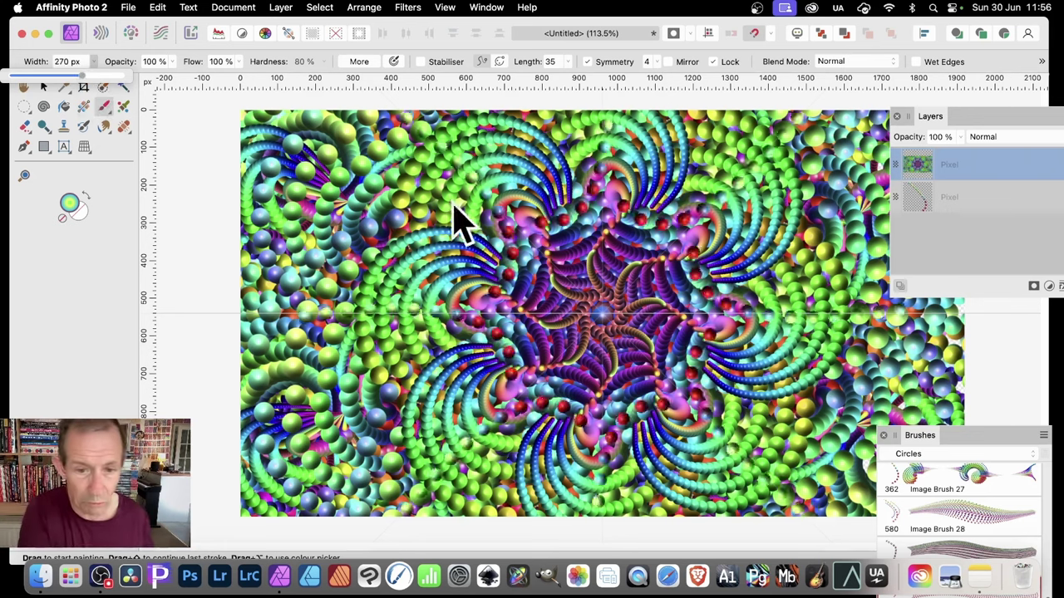
{"action": "left_click", "coordinate": [561, 283]}
{"action": "mouse_move", "coordinate": [507, 258]}
{"action": "left_mouse_down"}
{"action": "mouse_move", "coordinate": [473, 243]}
{"action": "mouse_move", "coordinate": [454, 211]}
{"action": "mouse_move", "coordinate": [403, 216]}
{"action": "mouse_move", "coordinate": [344, 206]}
{"action": "mouse_move", "coordinate": [320, 180]}
{"action": "mouse_move", "coordinate": [236, 174]}
{"action": "left_mouse_up"}
{"action": "mouse_move", "coordinate": [443, 259]}
{"action": "left_mouse_down"}
{"action": "mouse_move", "coordinate": [575, 306]}
{"action": "mouse_move", "coordinate": [532, 261]}
{"action": "mouse_move", "coordinate": [422, 211]}
{"action": "mouse_move", "coordinate": [420, 197]}
{"action": "mouse_move", "coordinate": [310, 164]}
{"action": "mouse_move", "coordinate": [262, 125]}
{"action": "mouse_move", "coordinate": [306, 120]}
{"action": "mouse_move", "coordinate": [340, 270]}
{"action": "mouse_move", "coordinate": [376, 281]}
{"action": "mouse_move", "coordinate": [473, 215]}
{"action": "mouse_move", "coordinate": [489, 246]}
{"action": "mouse_move", "coordinate": [578, 254]}
{"action": "mouse_move", "coordinate": [596, 280]}
{"action": "left_mouse_up"}
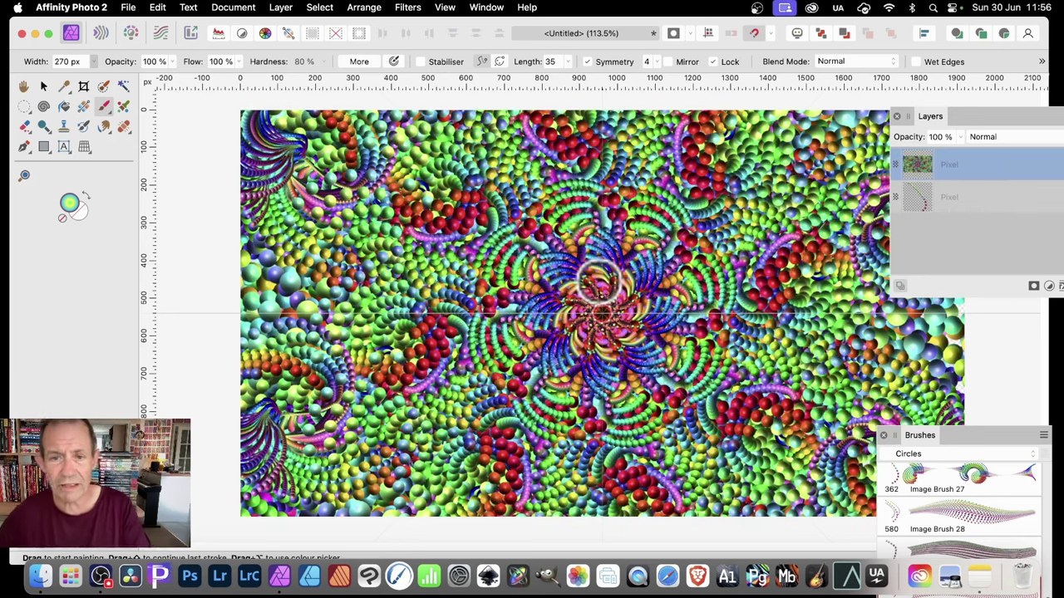
Apply the Mirror distort filter with 4 mirrors to the bead painting, placing its origin slightly below and to the left of the canvas centre.
{"action": "left_click", "coordinate": [420, 9]}
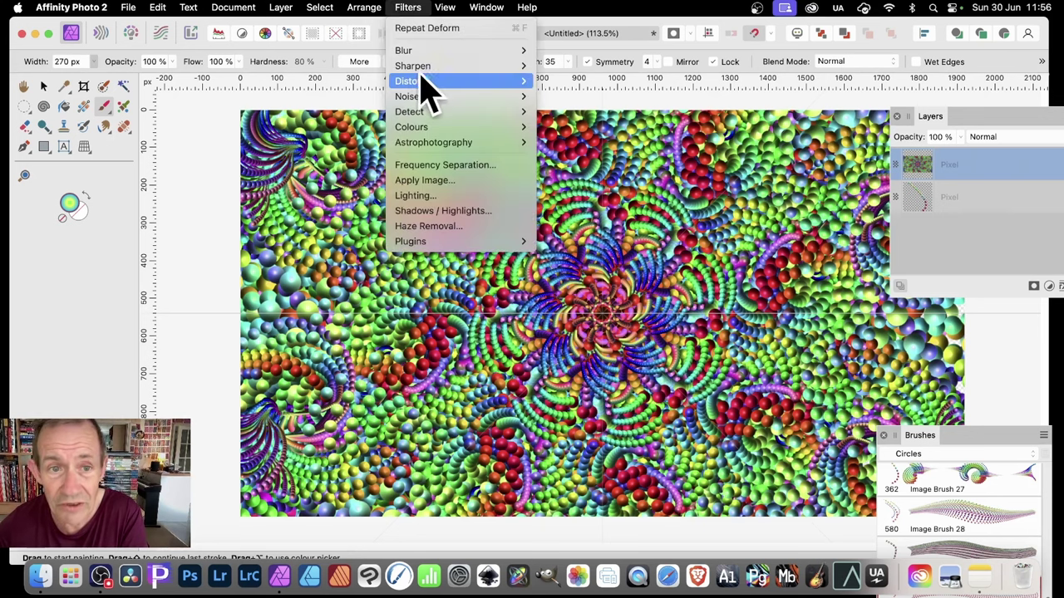
{"action": "mouse_move", "coordinate": [424, 82]}
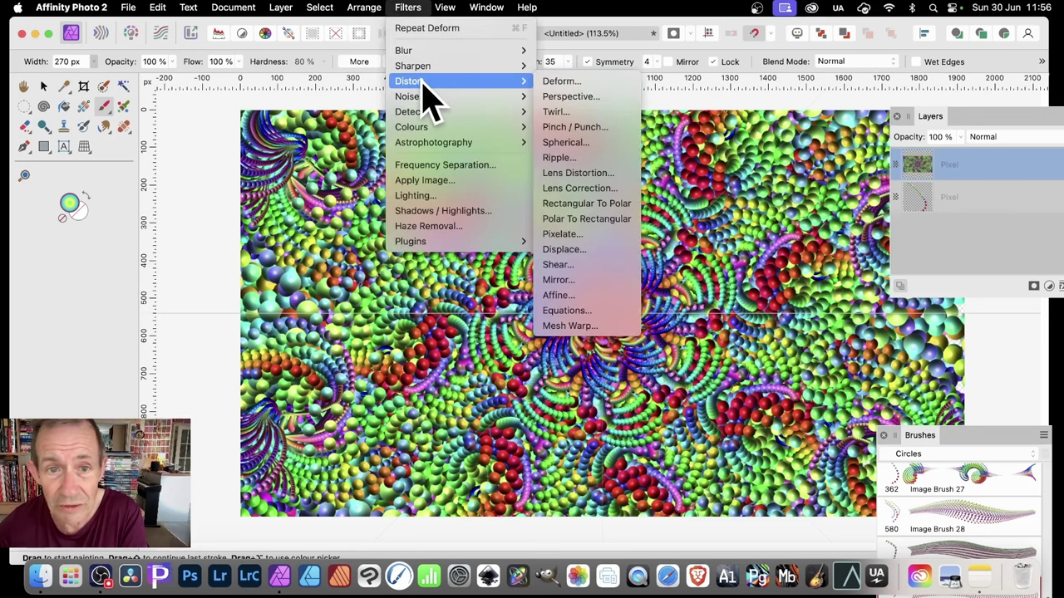
{"action": "left_click", "coordinate": [589, 281]}
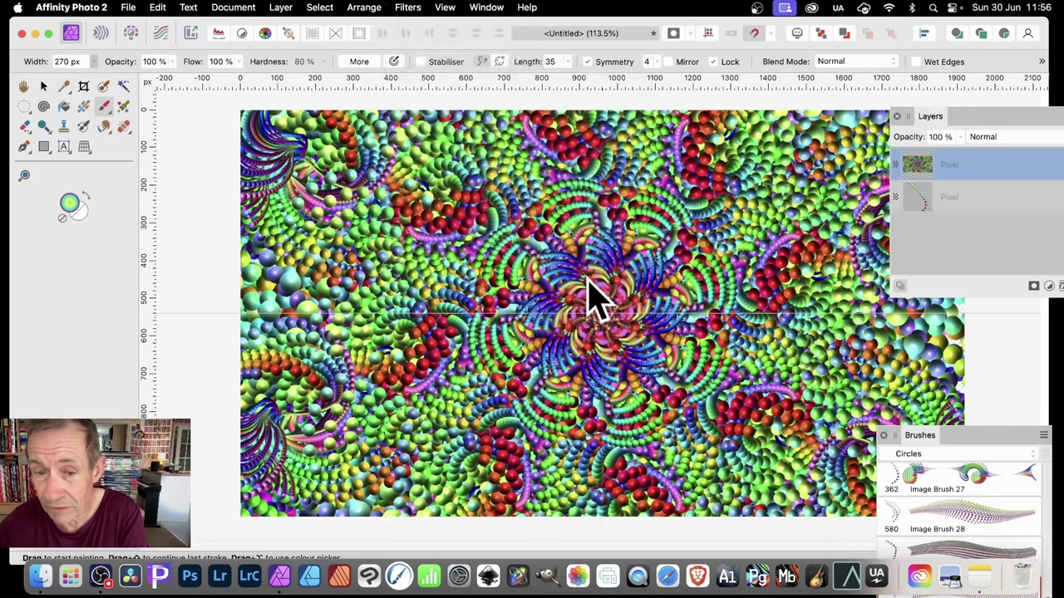
{"action": "left_click_drag", "start_coordinate": [957, 432], "coordinate": [728, 281]}
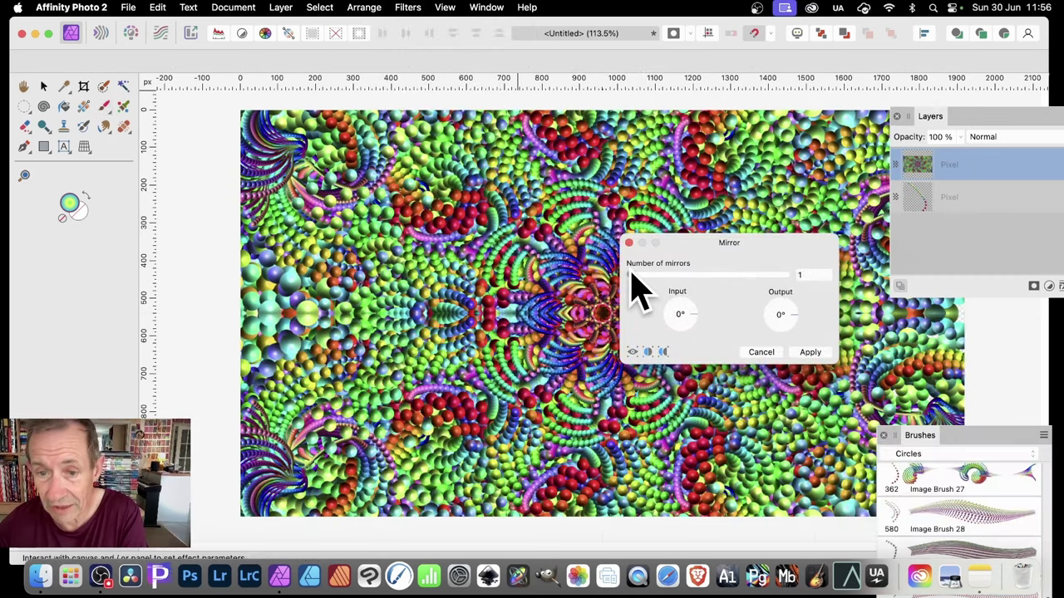
{"action": "left_click_drag", "start_coordinate": [638, 278], "coordinate": [658, 279]}
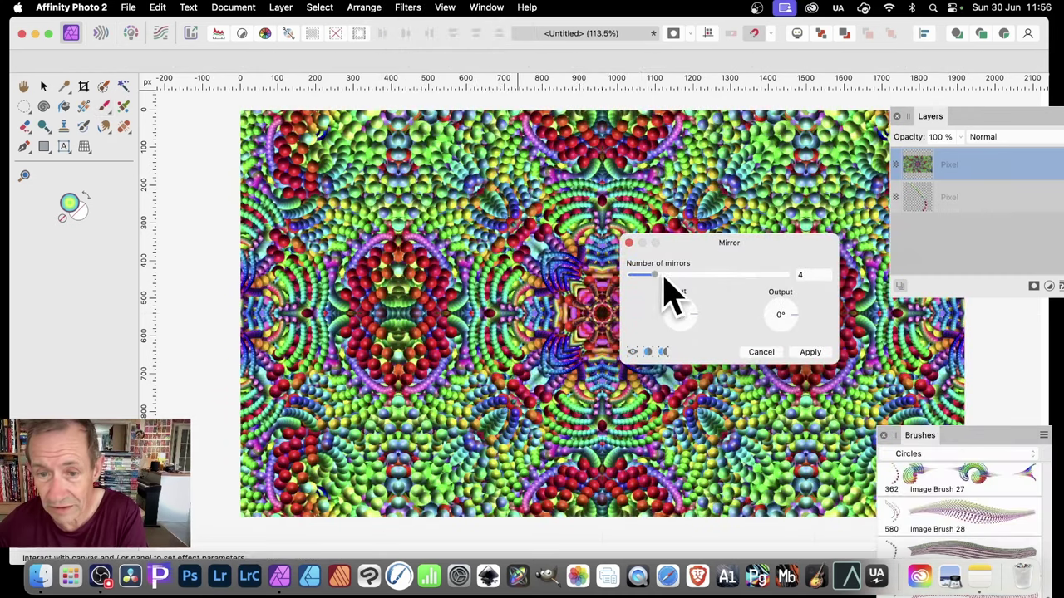
{"action": "left_click_drag", "start_coordinate": [706, 245], "coordinate": [856, 212]}
{"action": "left_click_drag", "start_coordinate": [586, 349], "coordinate": [562, 322]}
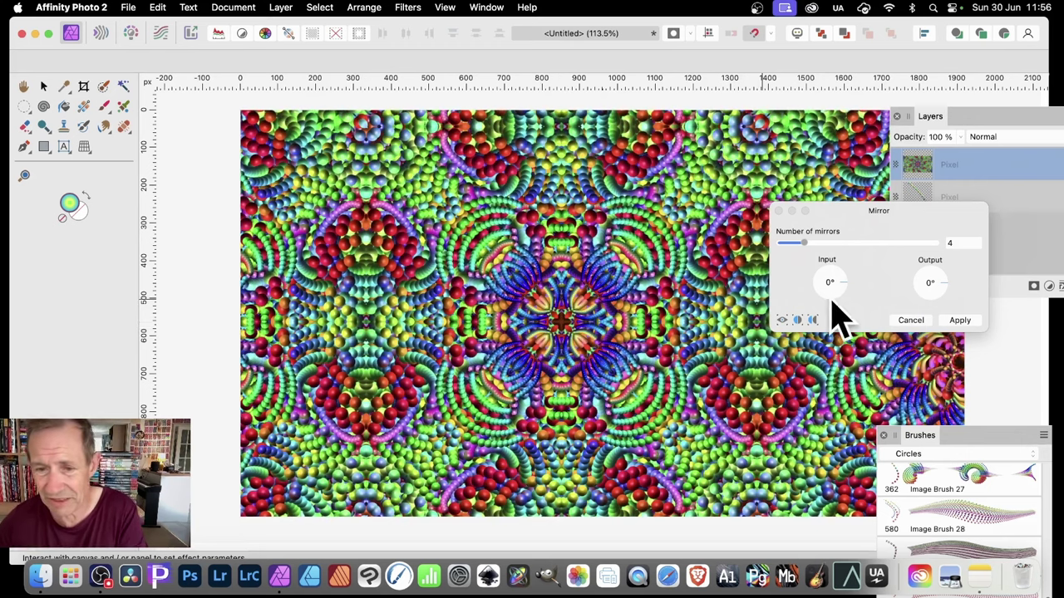
{"action": "left_click", "coordinate": [963, 323]}
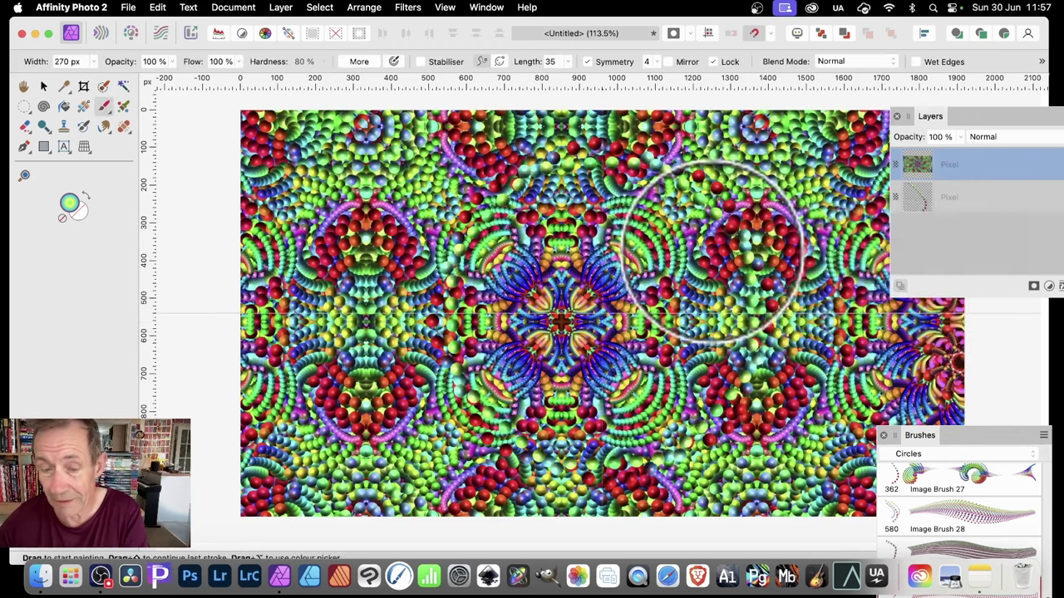
Undo the mirror filter and the last symmetrical bead strokes around the canvas centre.
{"action": "key", "text": "super+z"}
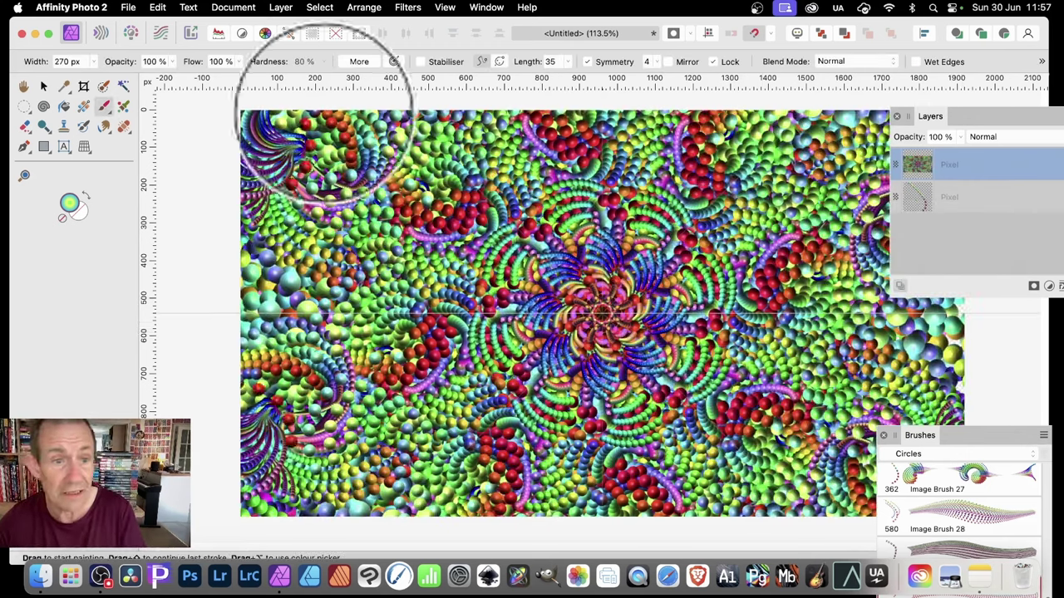
{"action": "key", "text": "super+z"}
{"action": "key", "text": "super+z"}
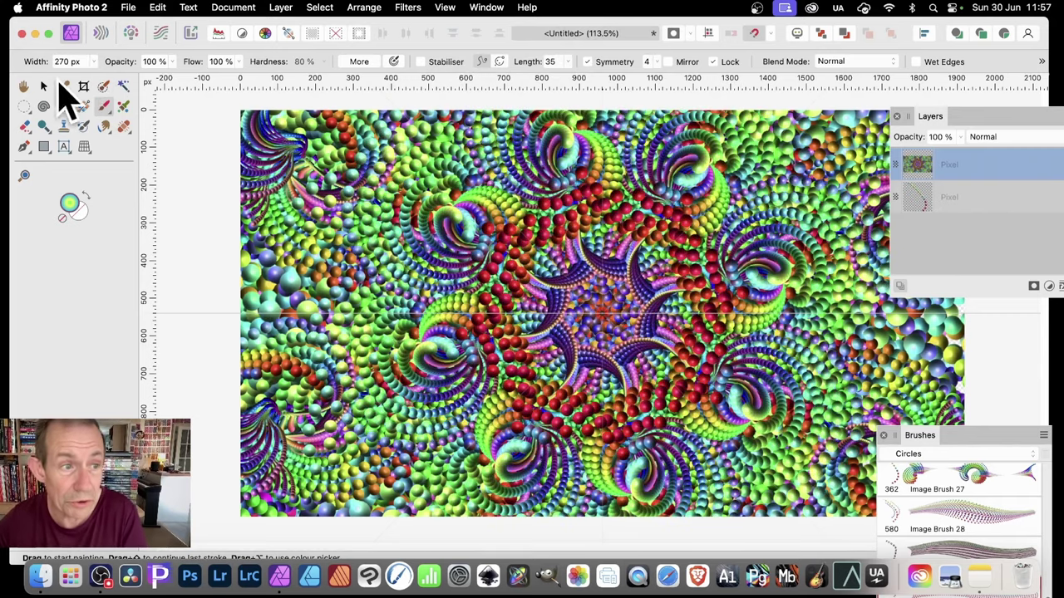
Create a new pattern layer from the bead artwork and shrink it to 238 dpi so that it tiles across the canvas.
{"action": "left_click", "coordinate": [44, 87]}
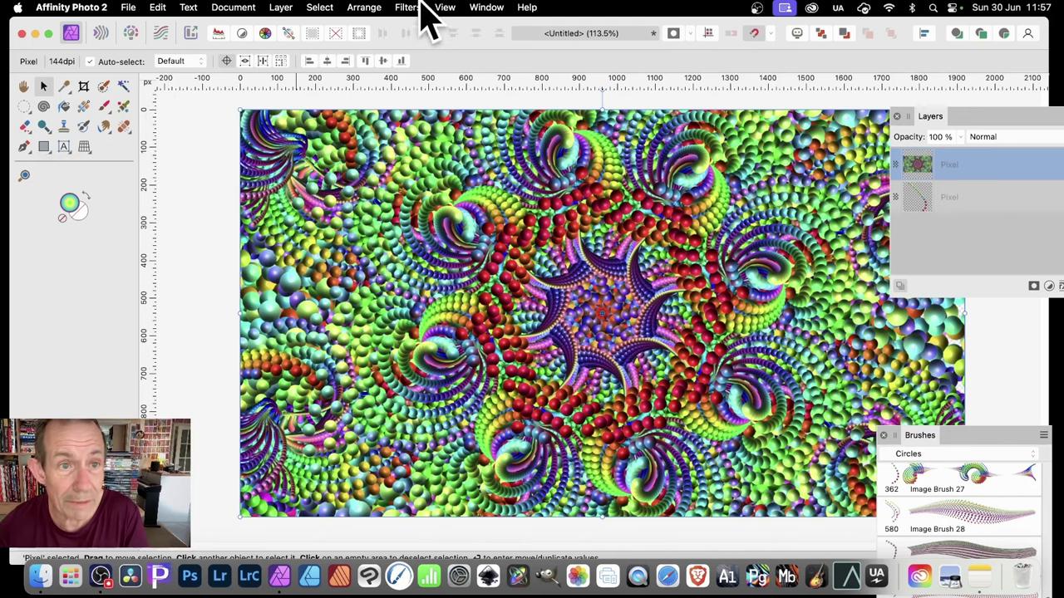
{"action": "left_click", "coordinate": [286, 7]}
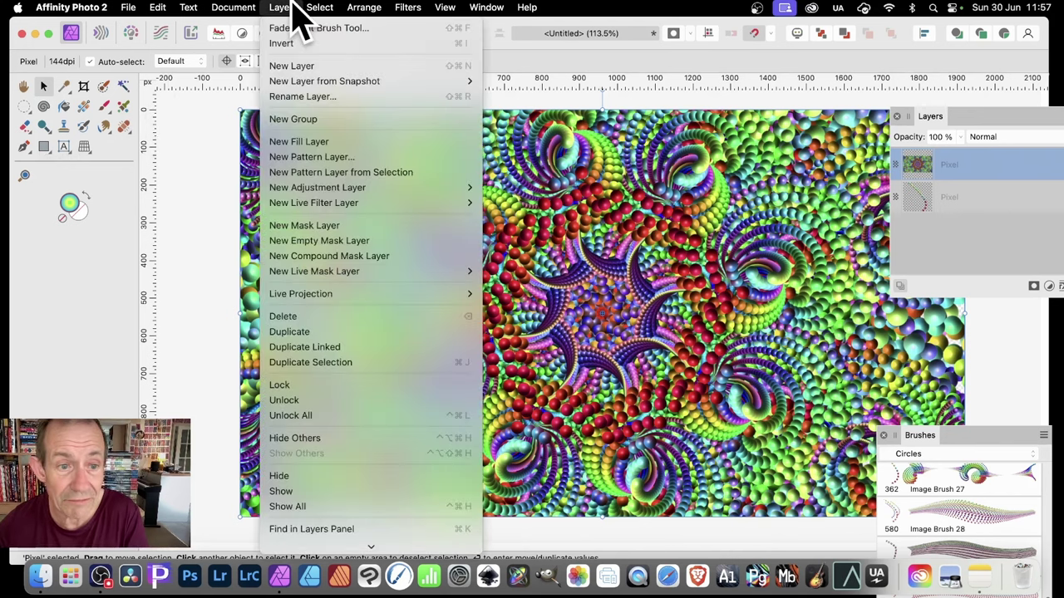
{"action": "left_click", "coordinate": [320, 173]}
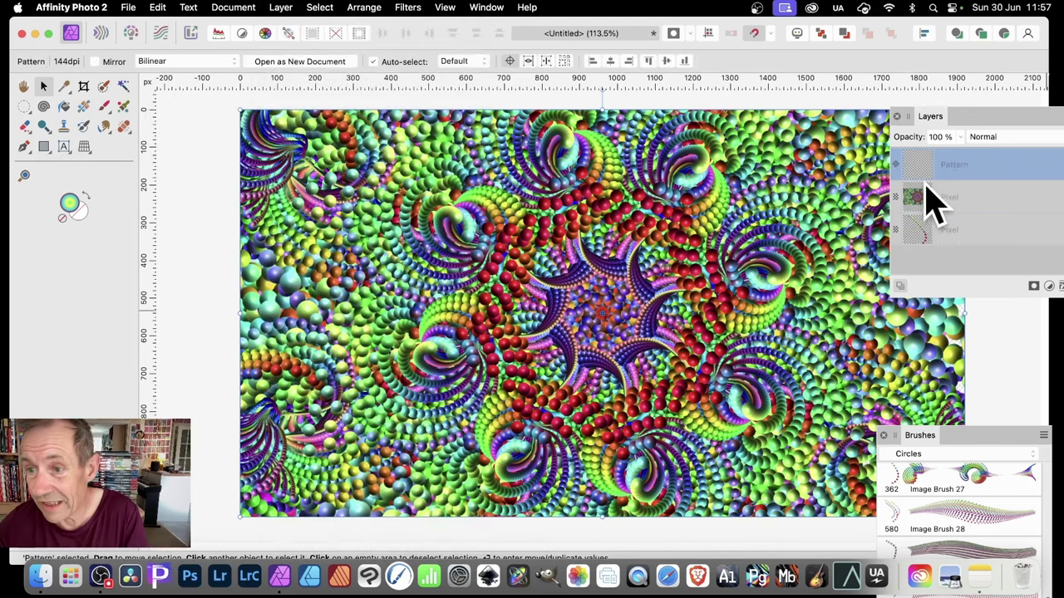
{"action": "left_click_drag", "start_coordinate": [242, 113], "coordinate": [511, 266]}
Turn on mirroring for the pattern layer, reposition the tiling on the canvas and rescale it to 217 dpi.
{"action": "left_click", "coordinate": [95, 61]}
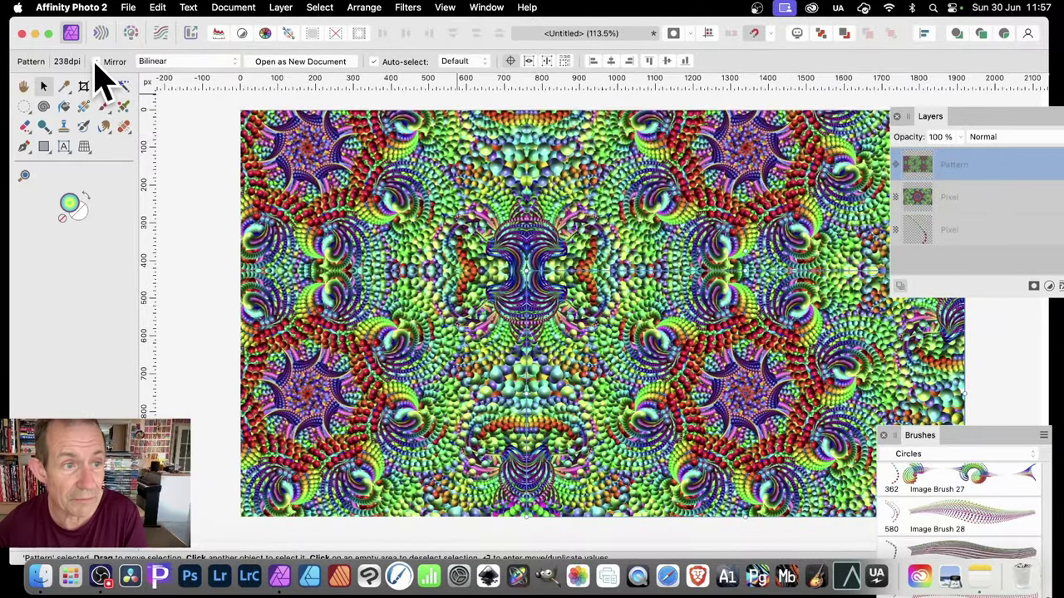
{"action": "left_click_drag", "start_coordinate": [599, 321], "coordinate": [463, 238]}
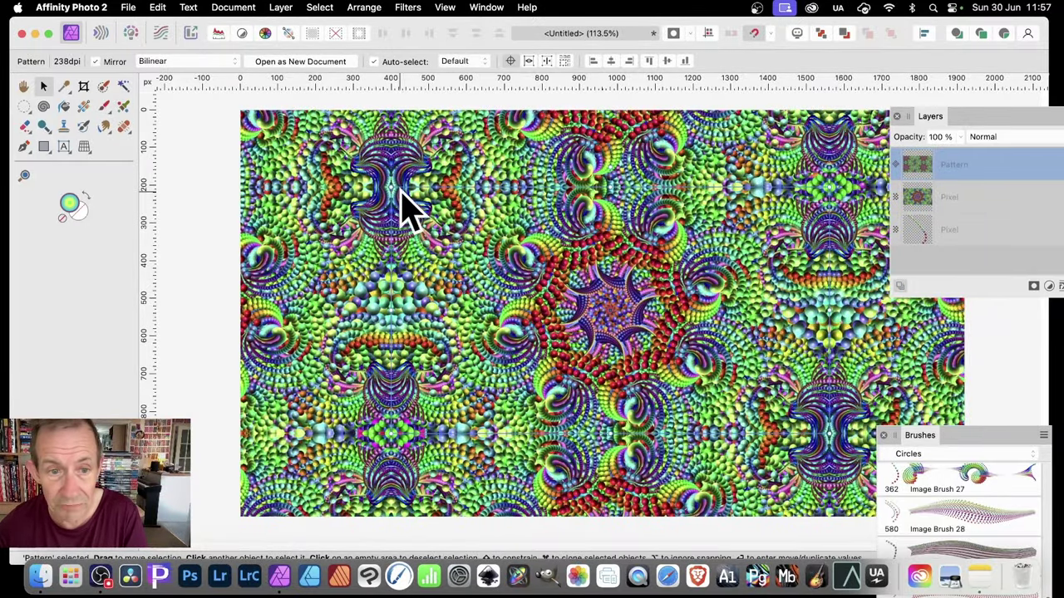
{"action": "left_click_drag", "start_coordinate": [391, 190], "coordinate": [523, 232]}
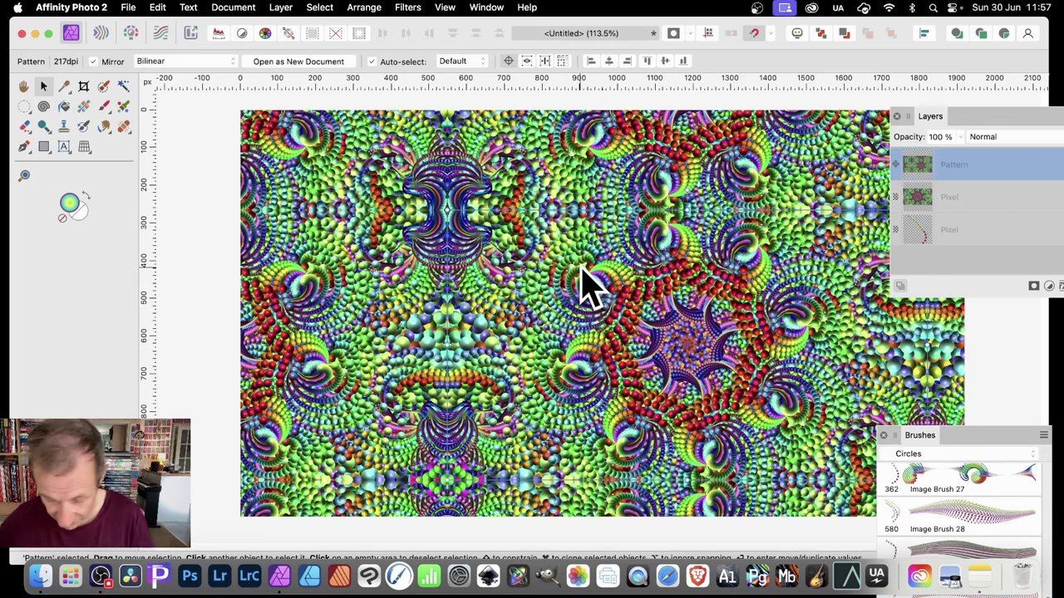
Shift the pattern, then overlay an offset duplicate pattern layer in the Lighten blend mode.
{"action": "left_click_drag", "start_coordinate": [600, 301], "coordinate": [544, 243]}
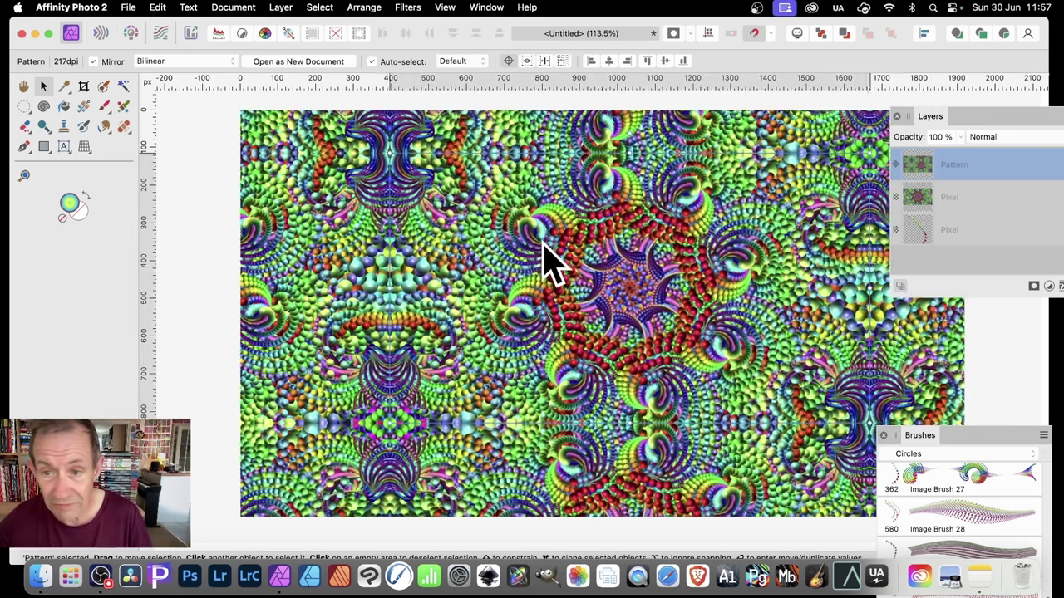
{"action": "left_click", "coordinate": [985, 137]}
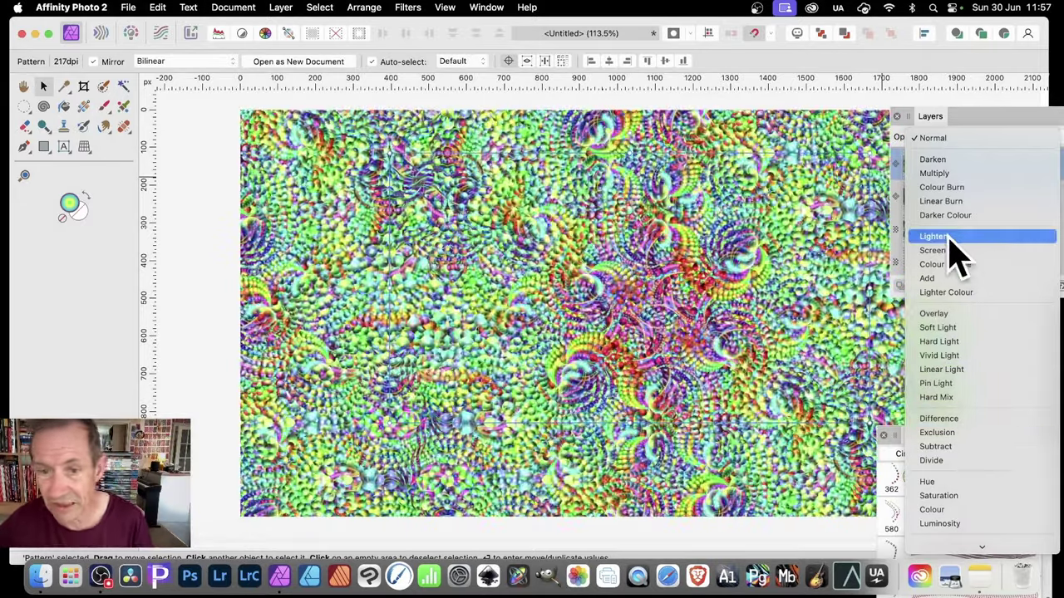
{"action": "left_click", "coordinate": [949, 237]}
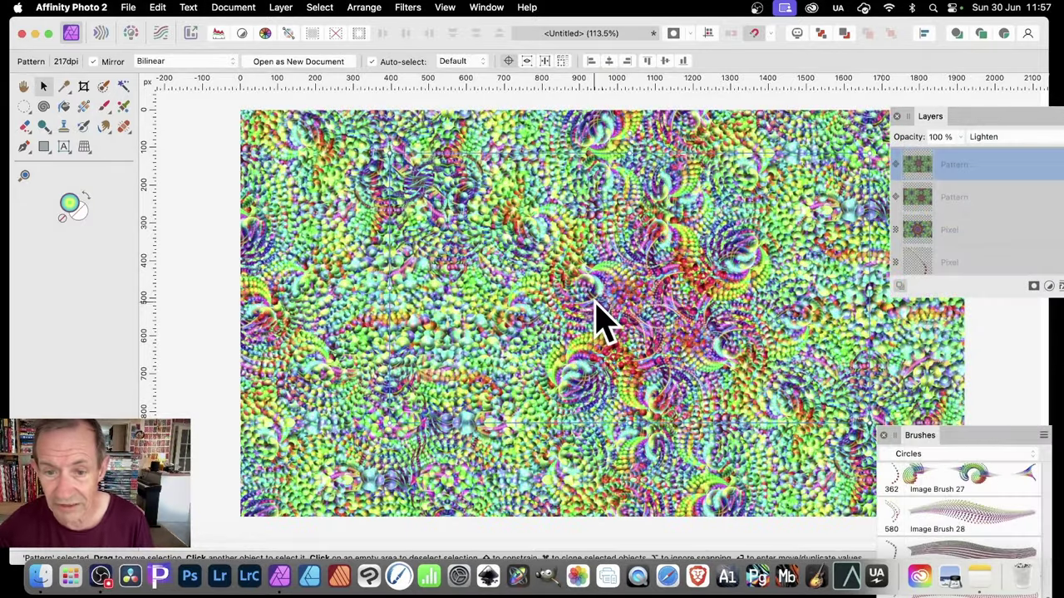
{"action": "left_click_drag", "start_coordinate": [602, 320], "coordinate": [519, 291]}
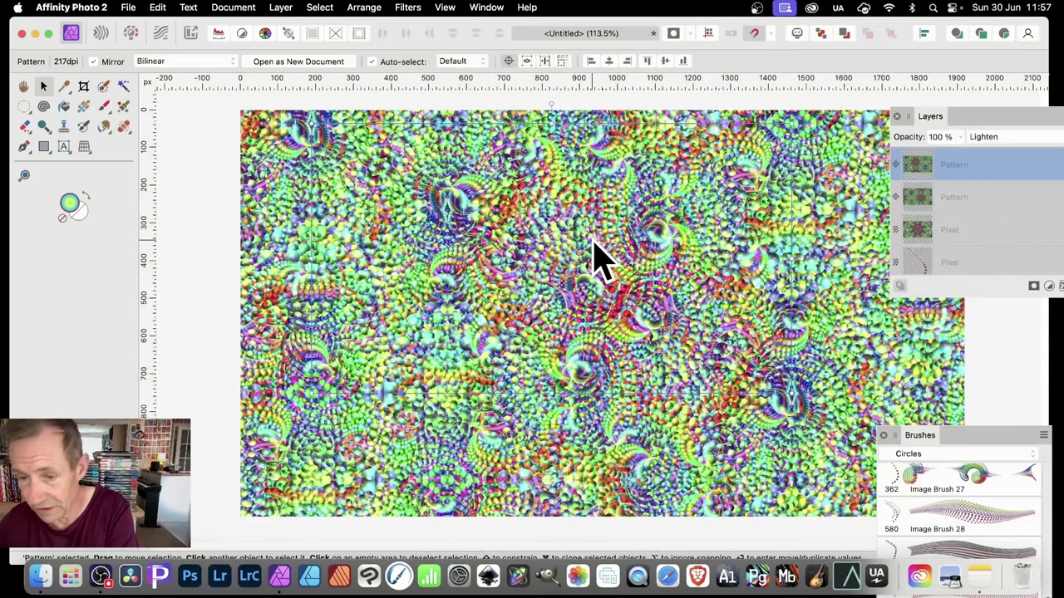
Remove the Lighten duplicate and the original pattern layer, leaving the painted pixel layer on top.
{"action": "key", "text": "Delete"}
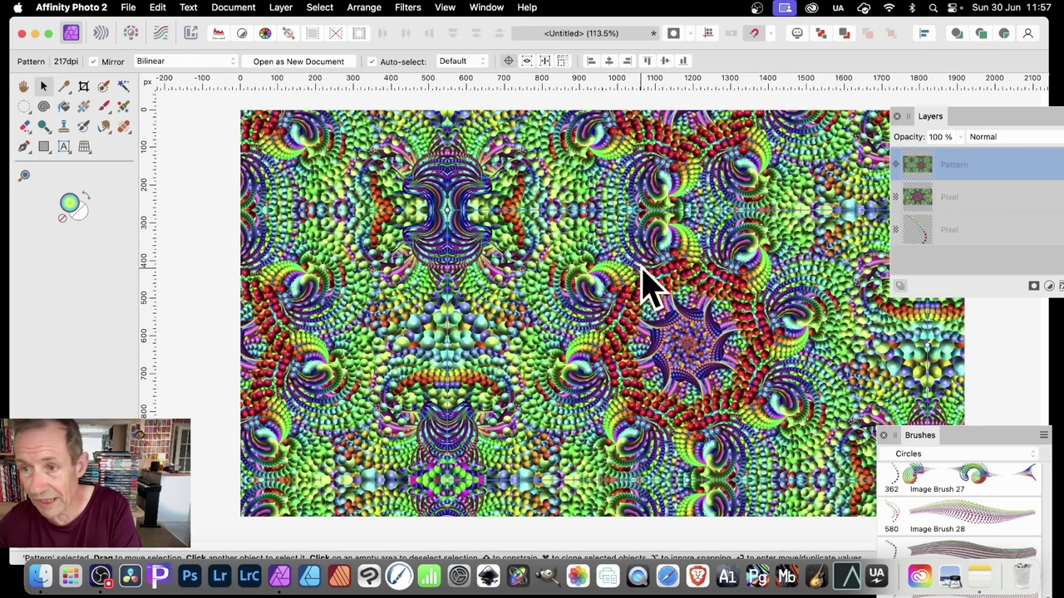
{"action": "key", "text": "Delete"}
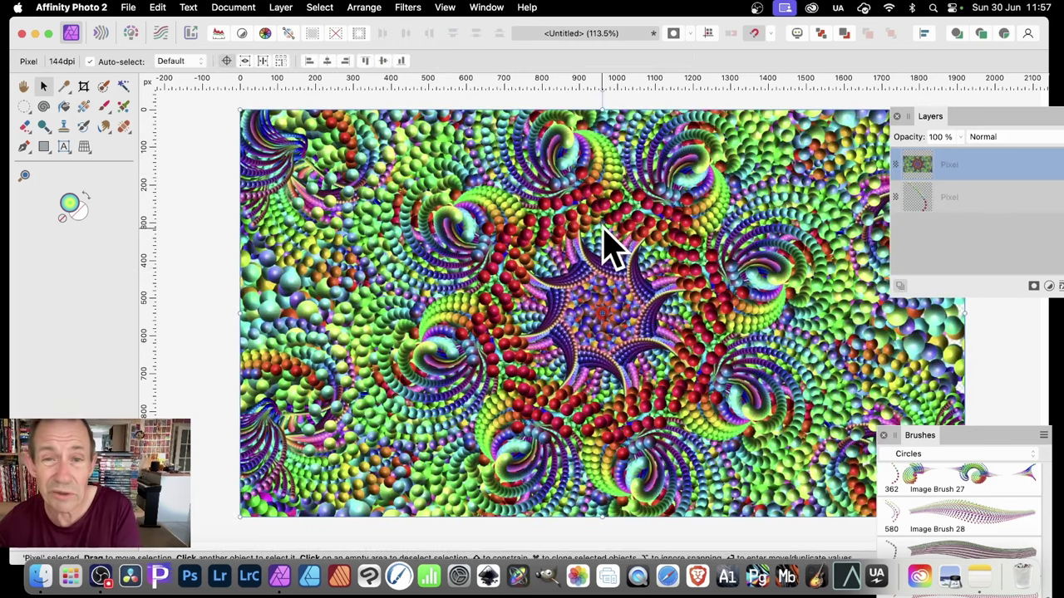
Warp the painted layer with the Deform filter by pulling several anchor points across the canvas, apply it, and repeat the filter.
{"action": "left_click", "coordinate": [413, 8]}
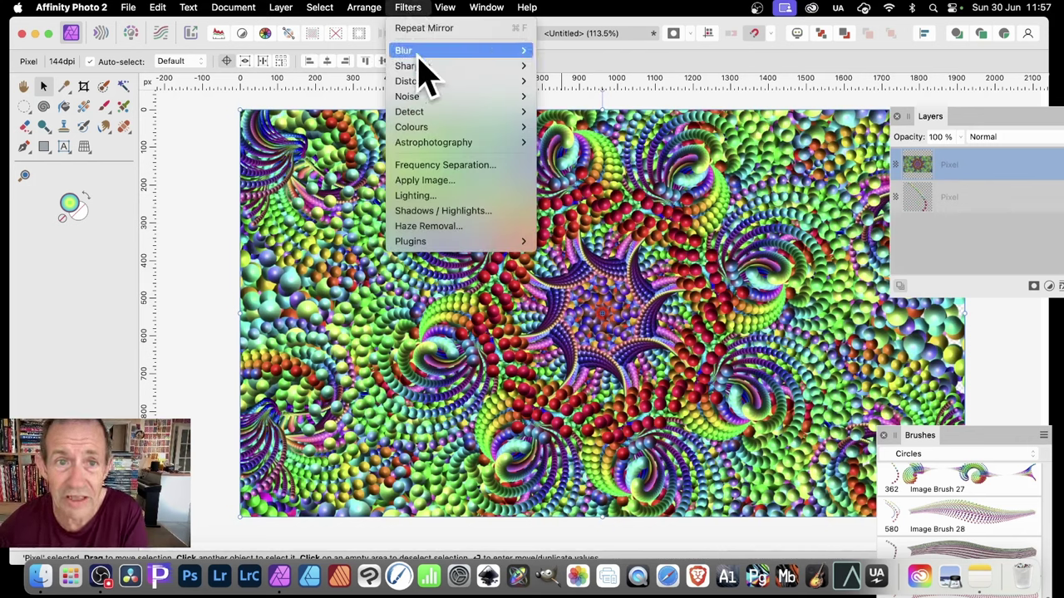
{"action": "mouse_move", "coordinate": [420, 53]}
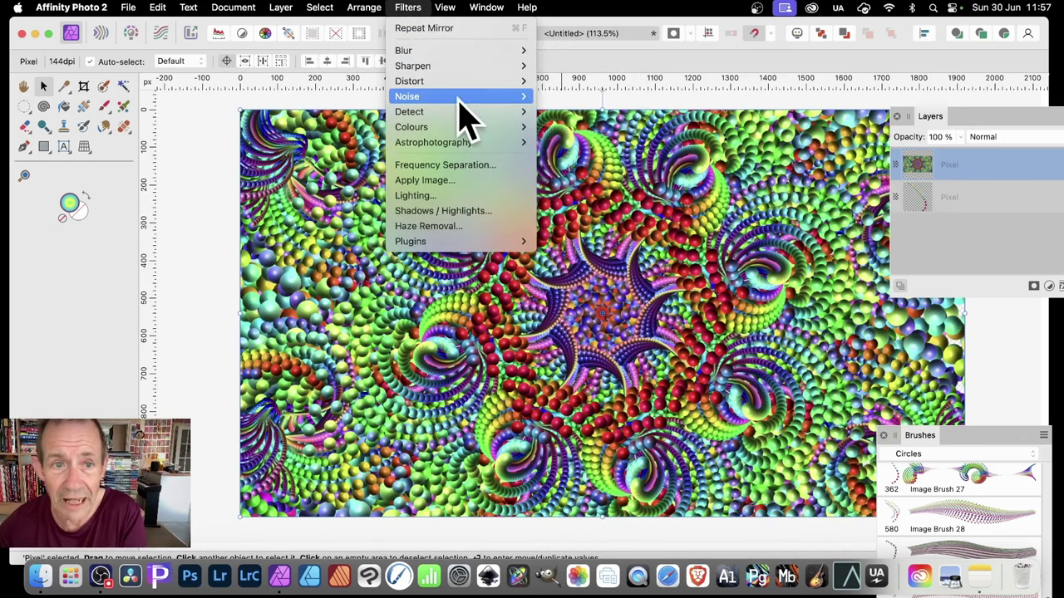
{"action": "mouse_move", "coordinate": [452, 83]}
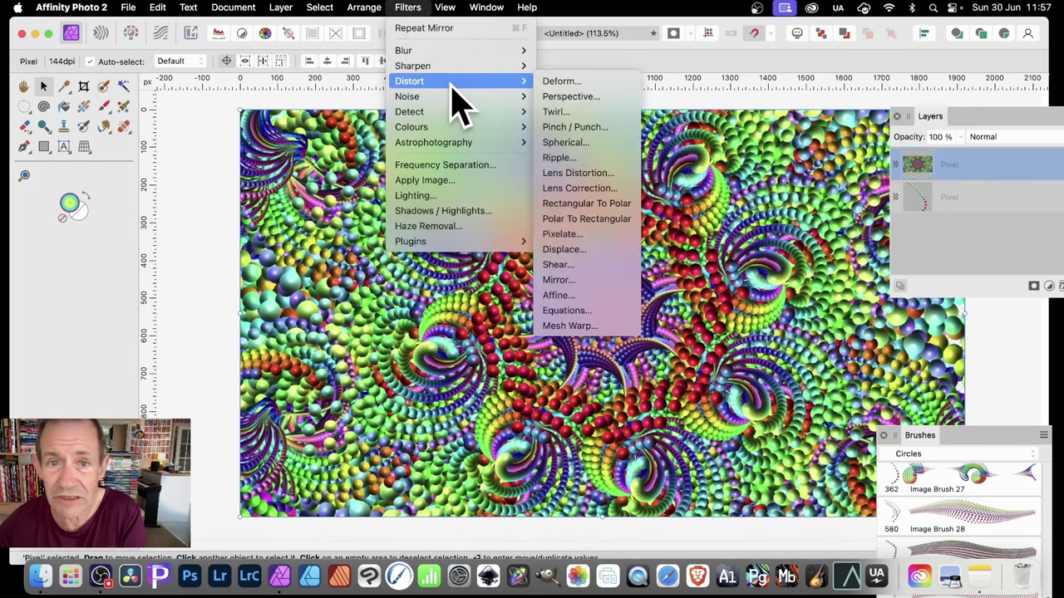
{"action": "left_click", "coordinate": [554, 83]}
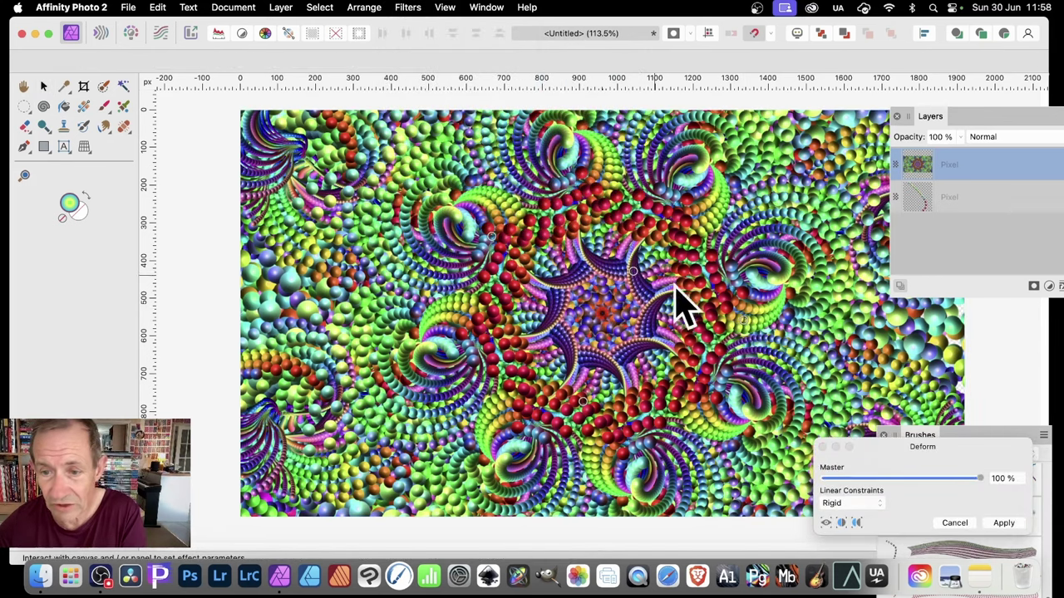
{"action": "left_click_drag", "start_coordinate": [748, 340], "coordinate": [230, 197]}
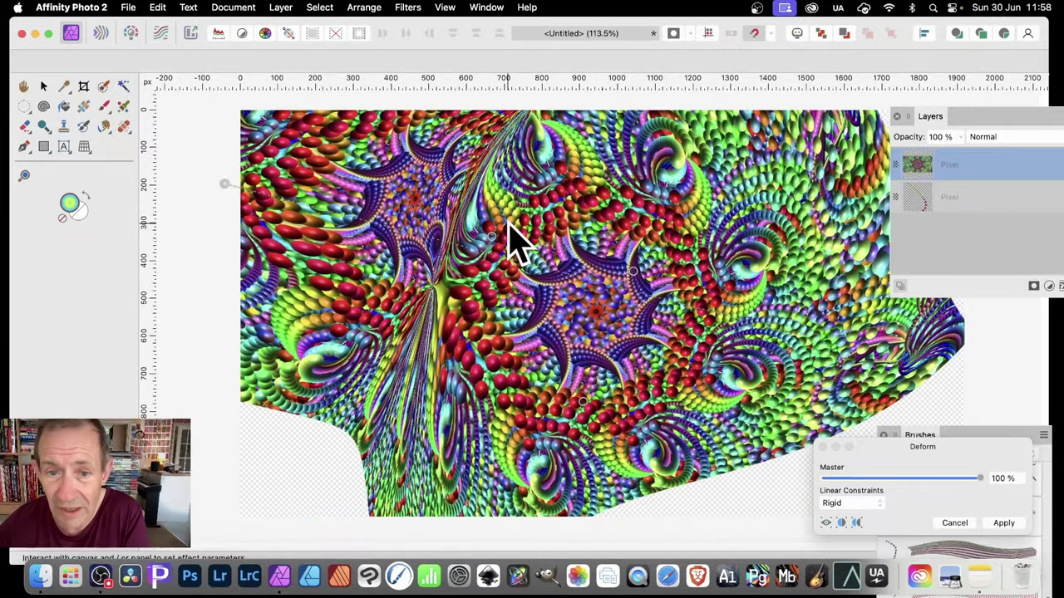
{"action": "left_click_drag", "start_coordinate": [508, 221], "coordinate": [981, 480]}
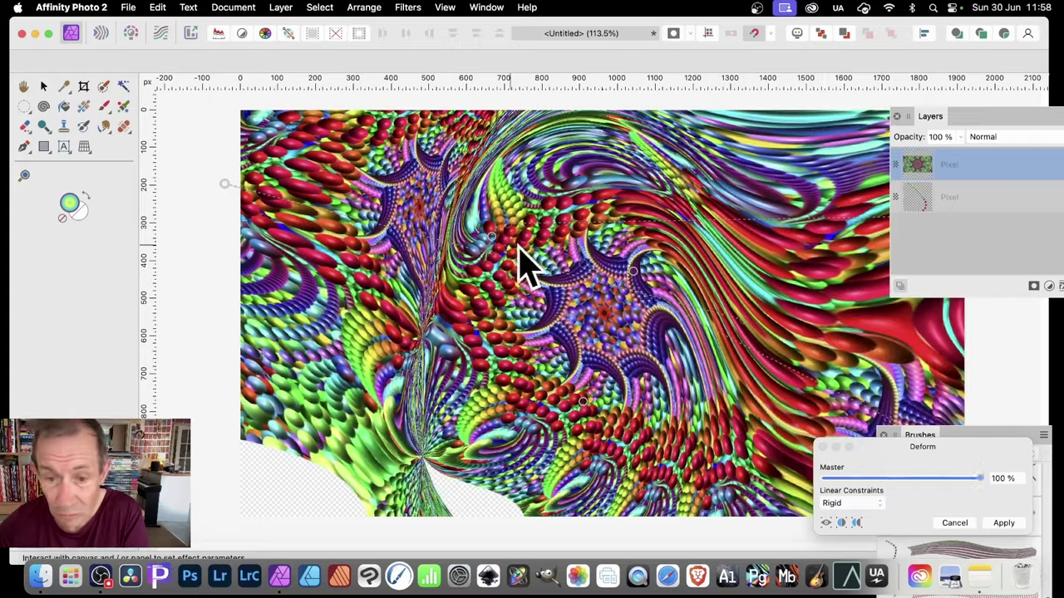
{"action": "left_click", "coordinate": [368, 379]}
{"action": "left_click_drag", "start_coordinate": [363, 376], "coordinate": [308, 458]}
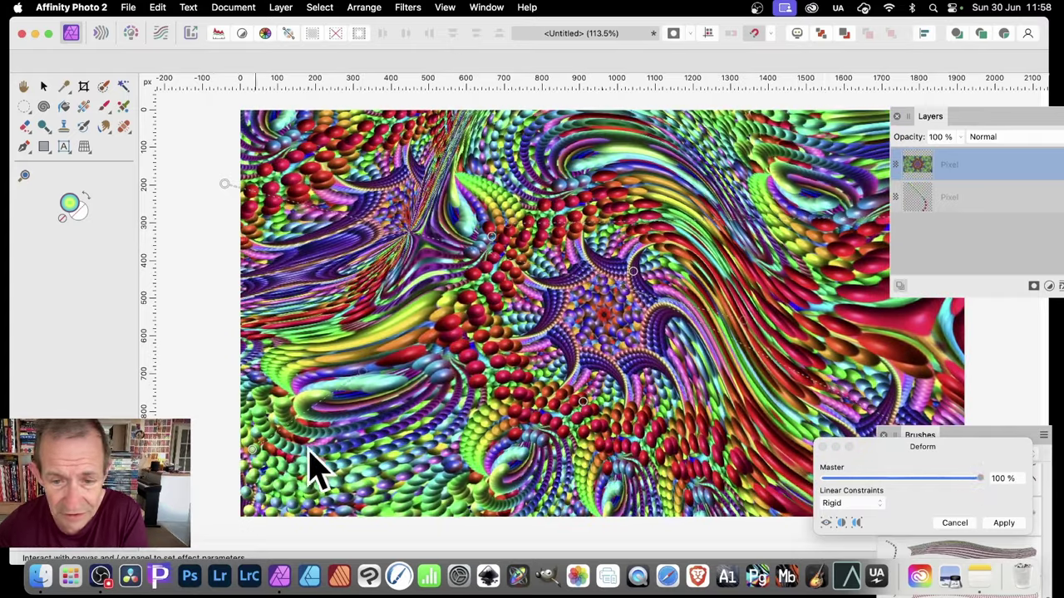
{"action": "left_click", "coordinate": [1006, 523]}
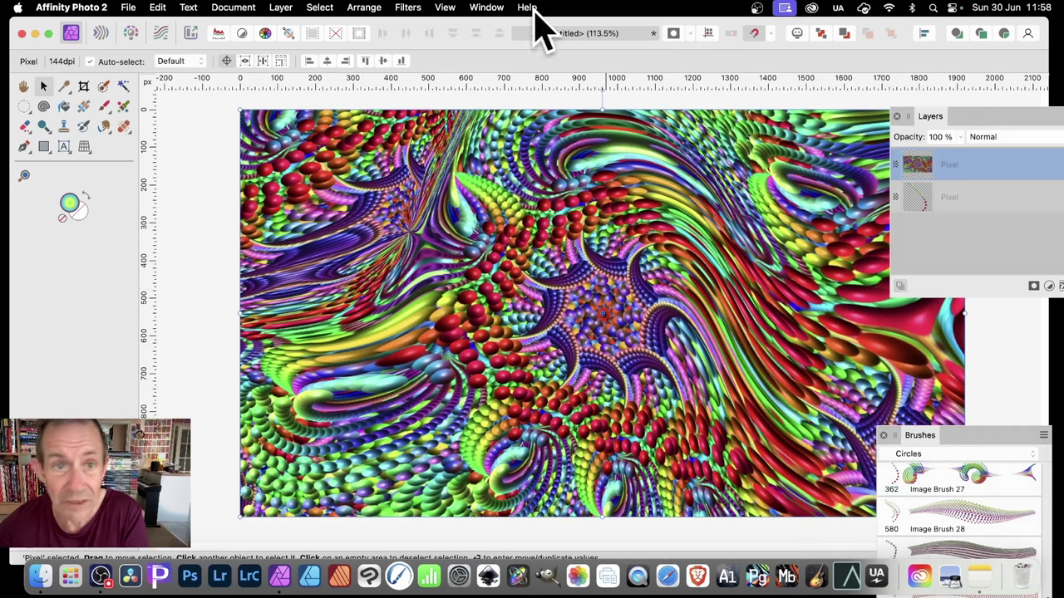
{"action": "left_click", "coordinate": [408, 7]}
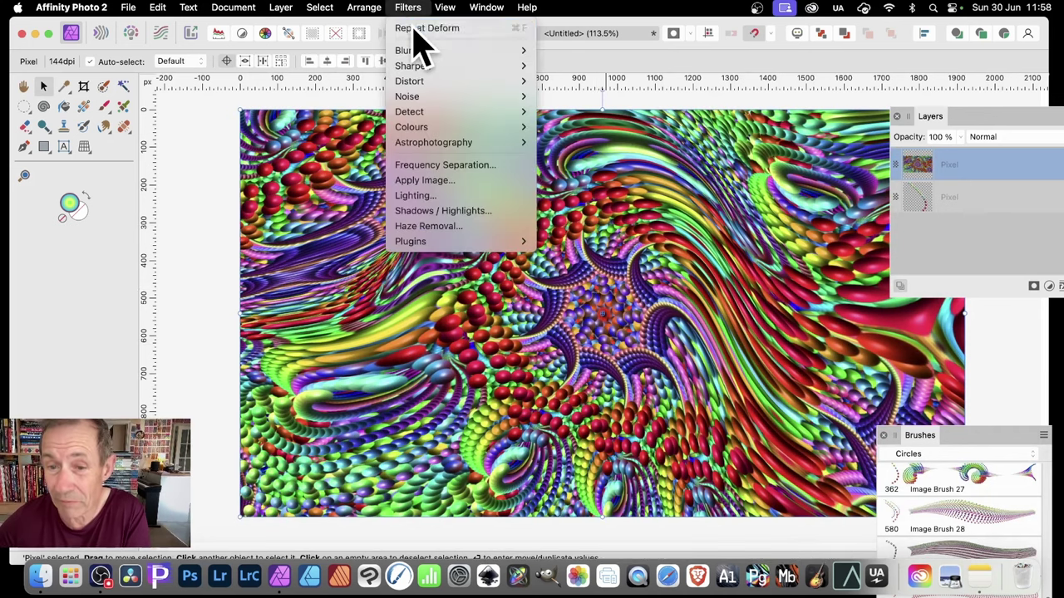
{"action": "left_click", "coordinate": [416, 30]}
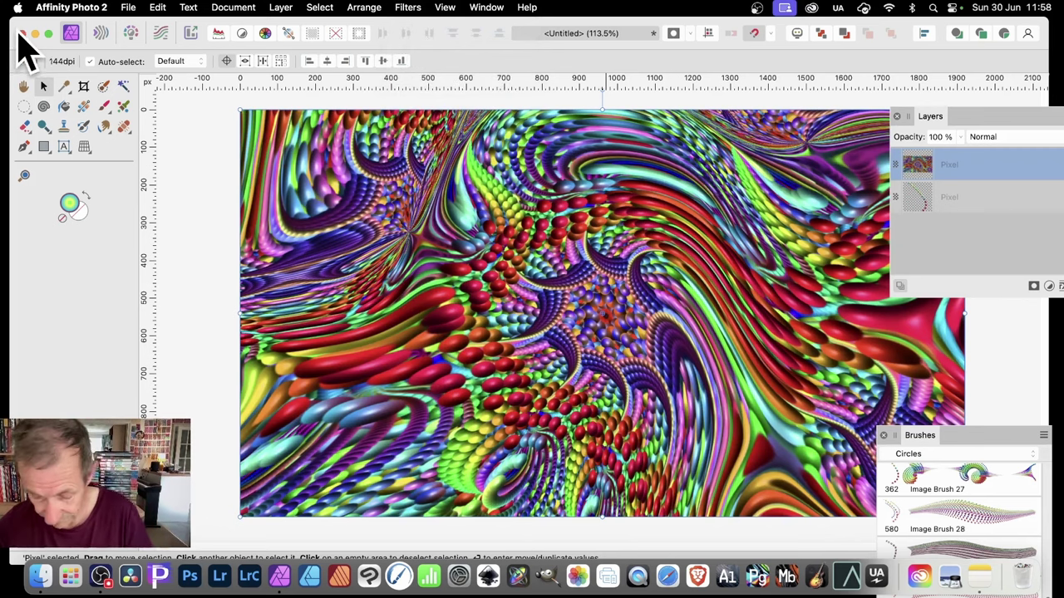
Undo the Deform passes and the deletion of the mirrored pattern layer.
{"action": "key", "text": "super+z"}
{"action": "key", "text": "super+z"}
{"action": "key", "text": "super+z"}
{"action": "key", "text": "super+z"}
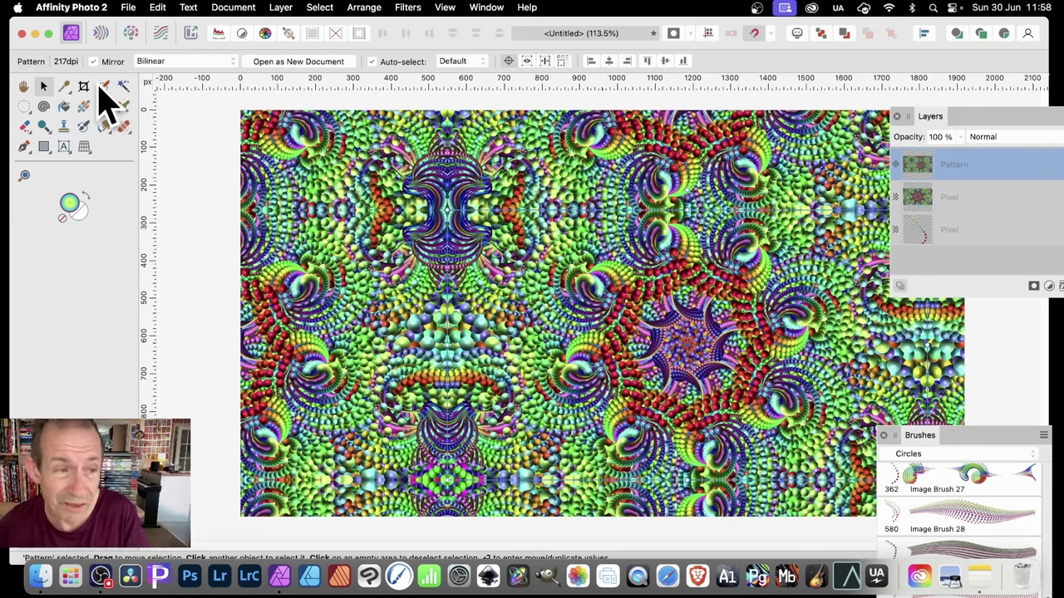
Create a new pattern layer from an elliptical marquee selection of the artwork and shift its tiles across the canvas.
{"action": "left_click", "coordinate": [25, 108]}
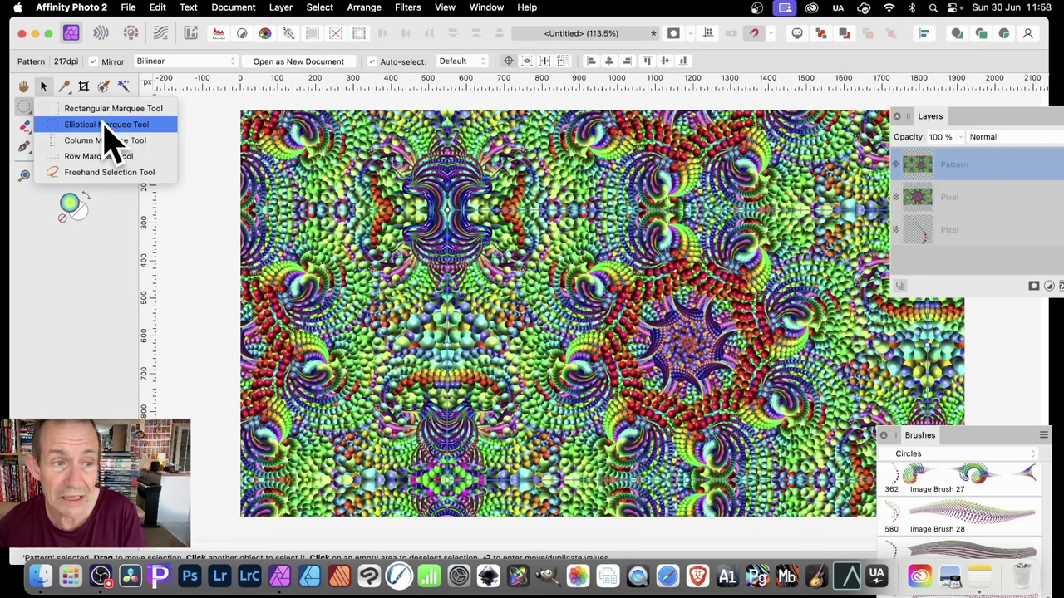
{"action": "left_click", "coordinate": [106, 124]}
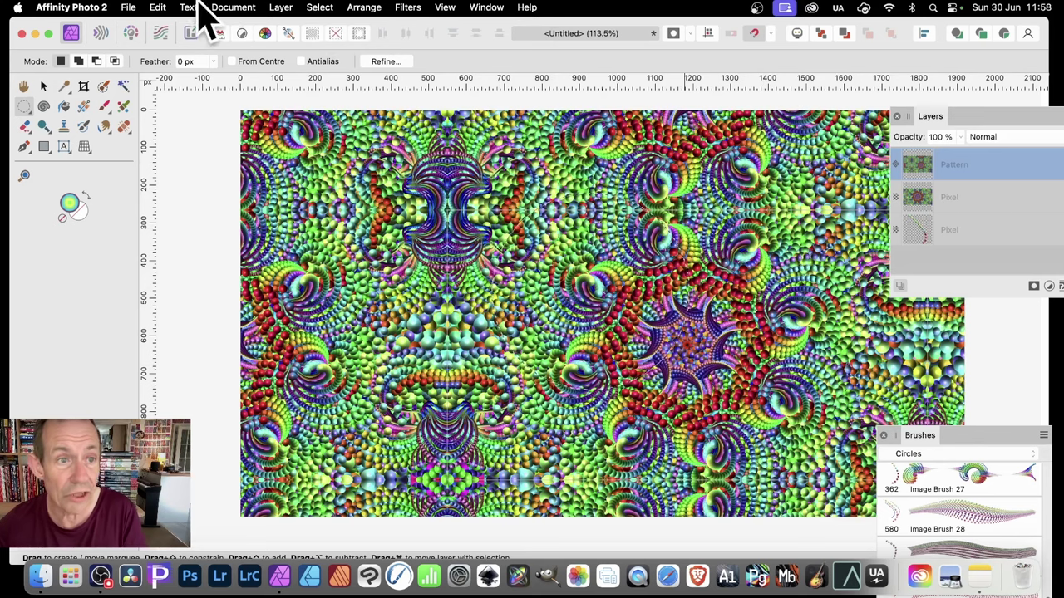
{"action": "left_click", "coordinate": [280, 7]}
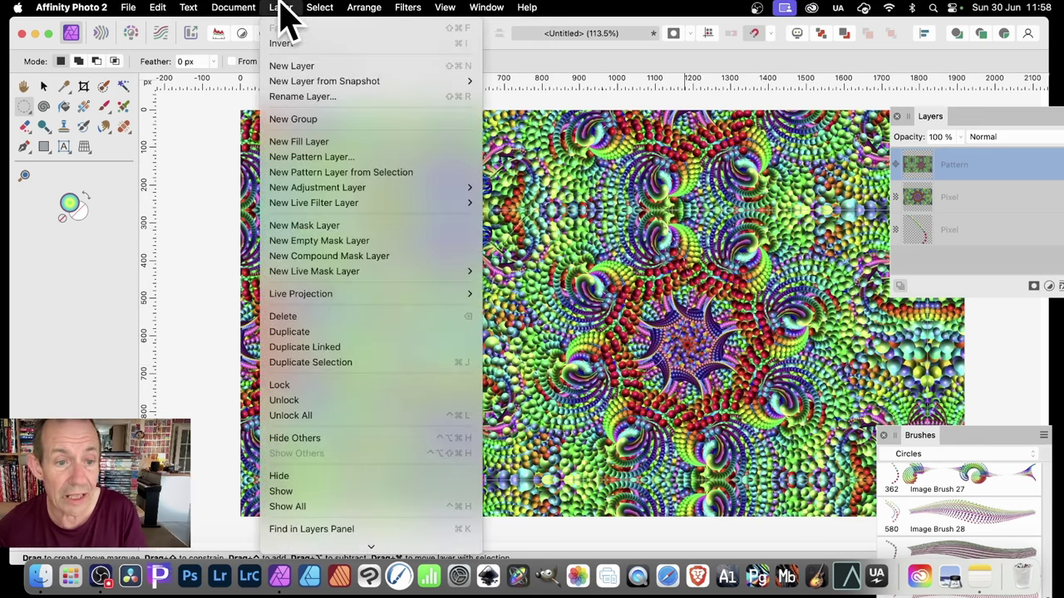
{"action": "left_click", "coordinate": [322, 175]}
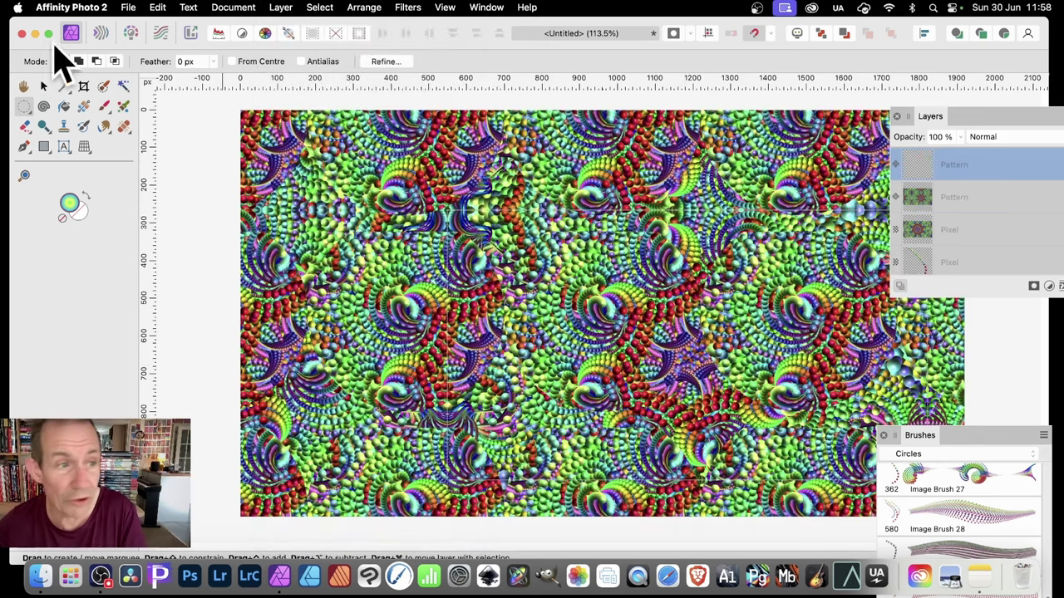
{"action": "left_click", "coordinate": [44, 85]}
{"action": "left_click_drag", "start_coordinate": [590, 301], "coordinate": [506, 261]}
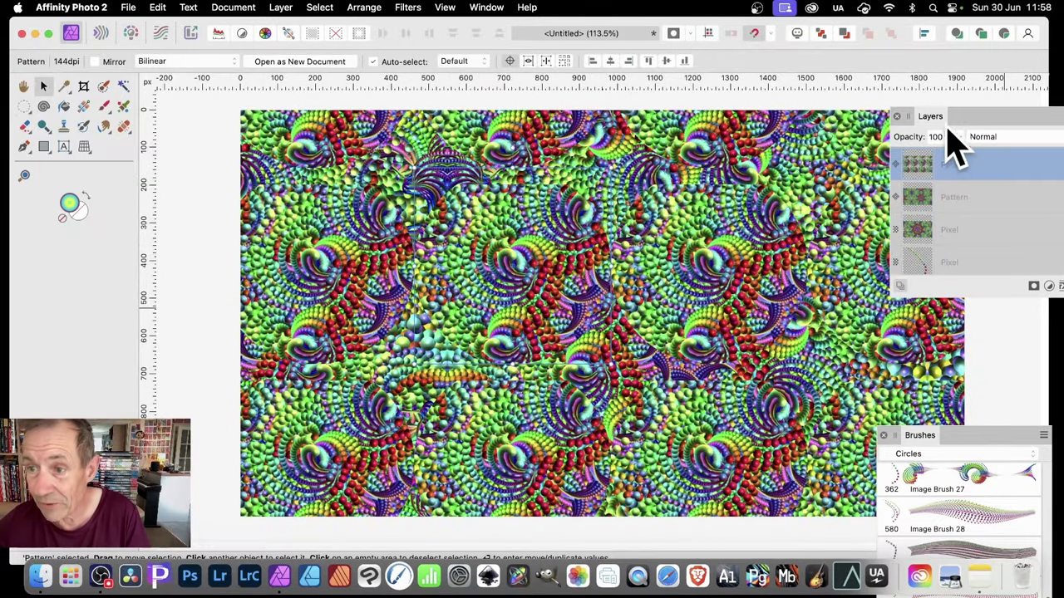
Add a 3D layer effect with a 34.2 px radius to the new pattern layer.
{"action": "left_click_drag", "start_coordinate": [947, 123], "coordinate": [861, 123]}
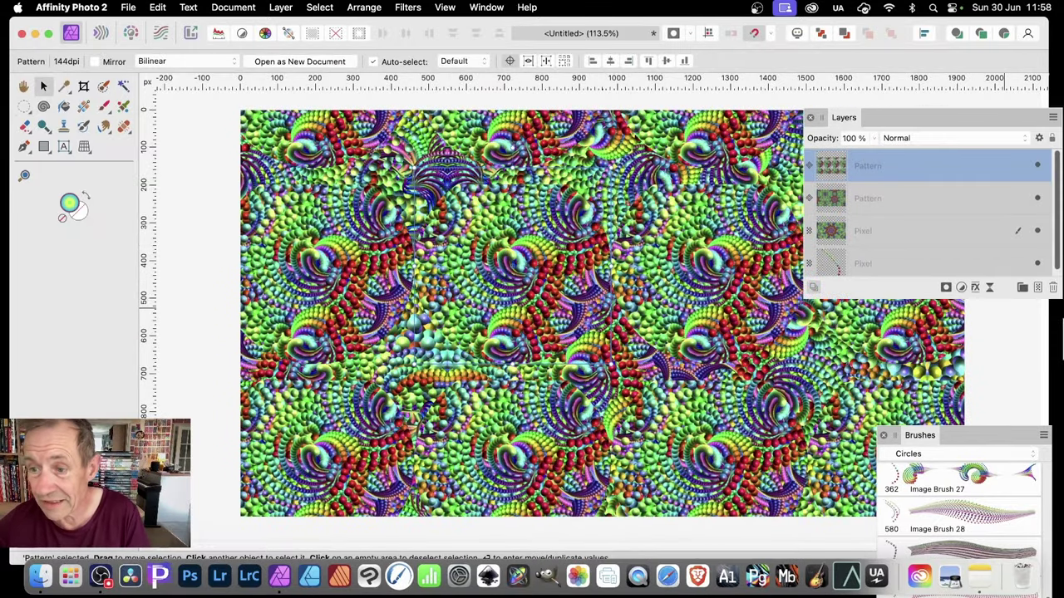
{"action": "left_click", "coordinate": [976, 287]}
{"action": "left_click", "coordinate": [648, 163]}
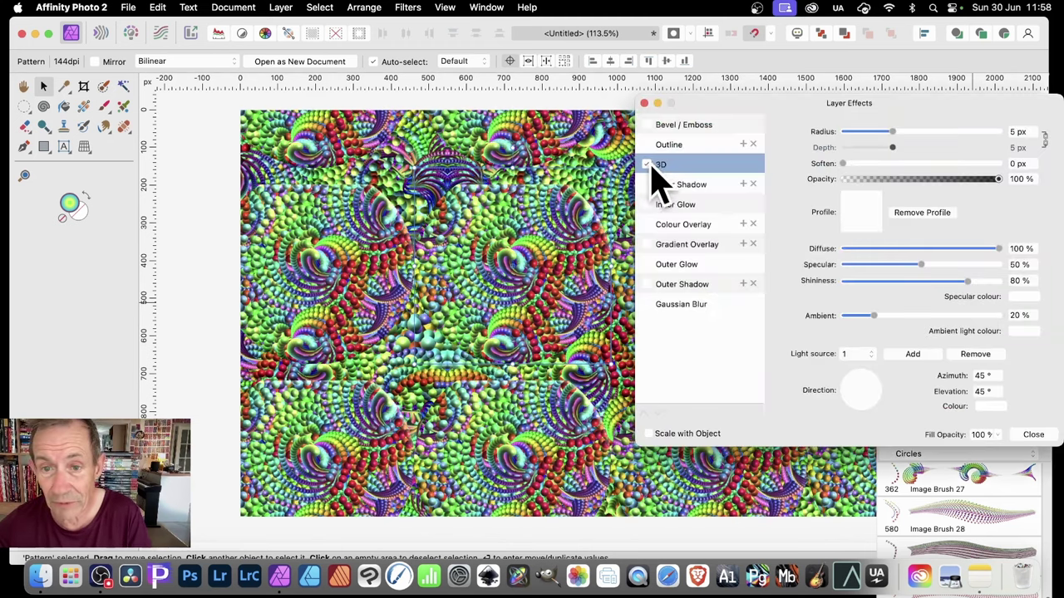
{"action": "left_click_drag", "start_coordinate": [896, 137], "coordinate": [955, 138]}
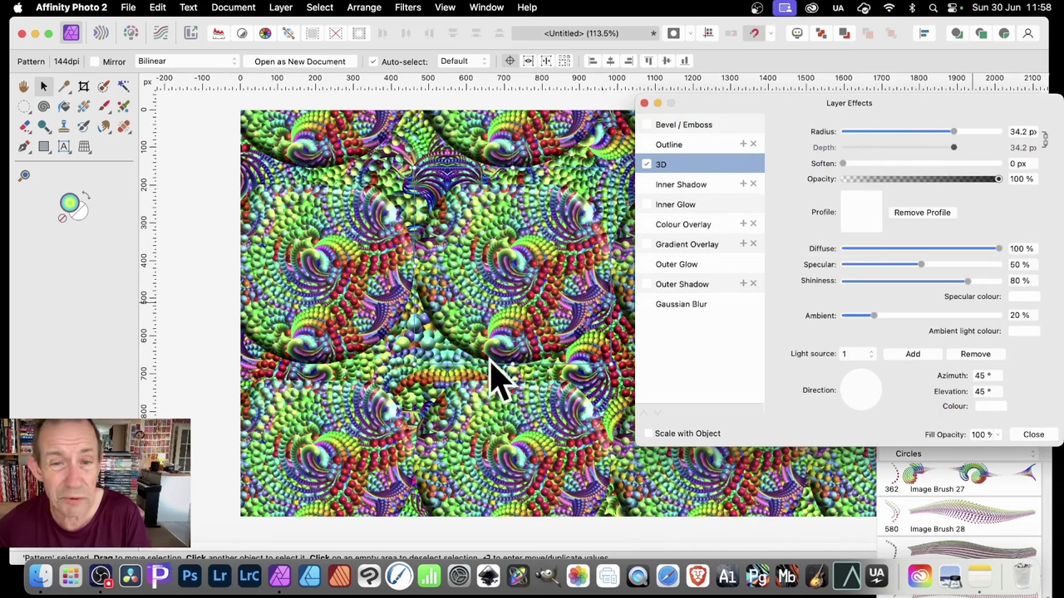
{"action": "left_click", "coordinate": [1033, 434]}
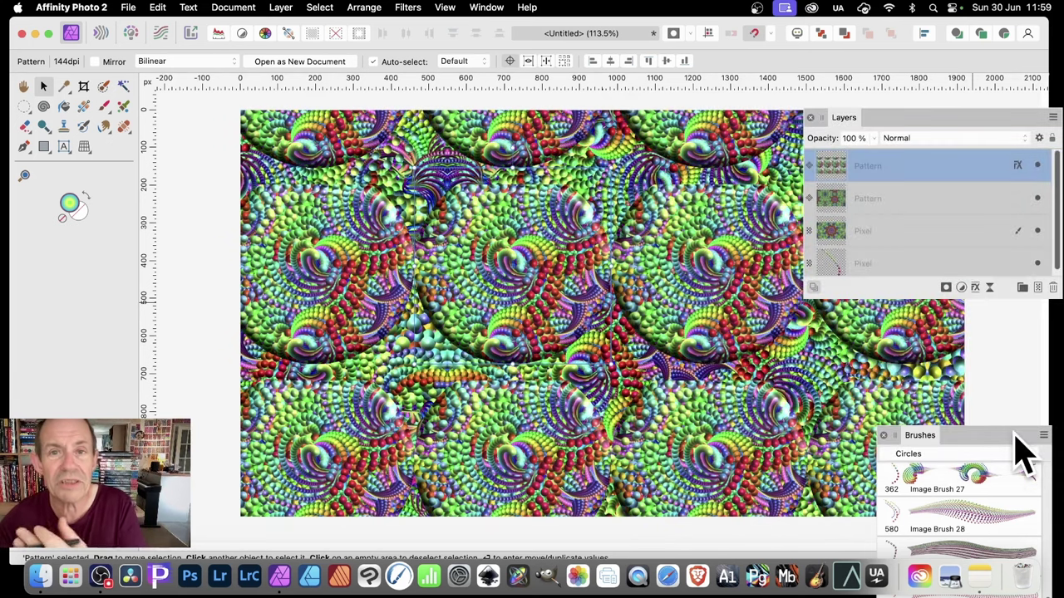
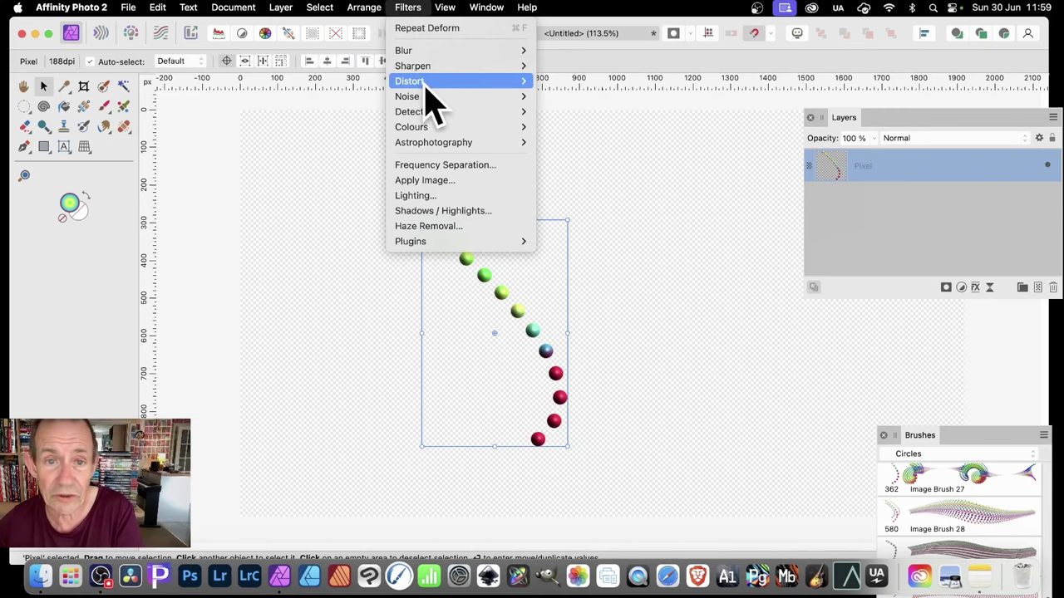
Start the Deform filter on the bead curve layer and place anchor points on the beads along the whole curve.
{"action": "left_click", "coordinate": [573, 80]}
{"action": "left_click", "coordinate": [428, 229]}
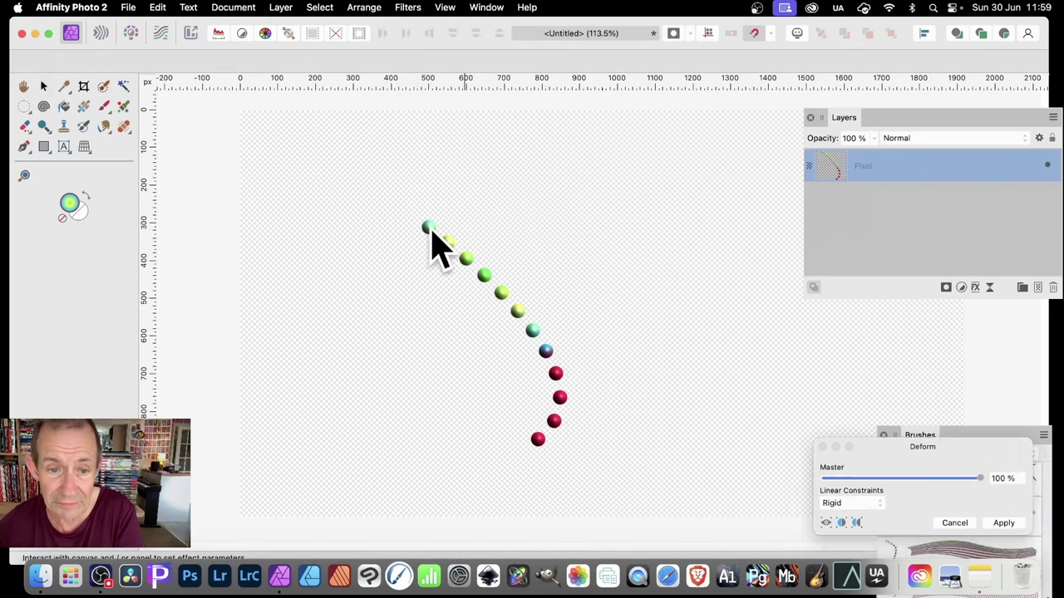
{"action": "left_click", "coordinate": [463, 257]}
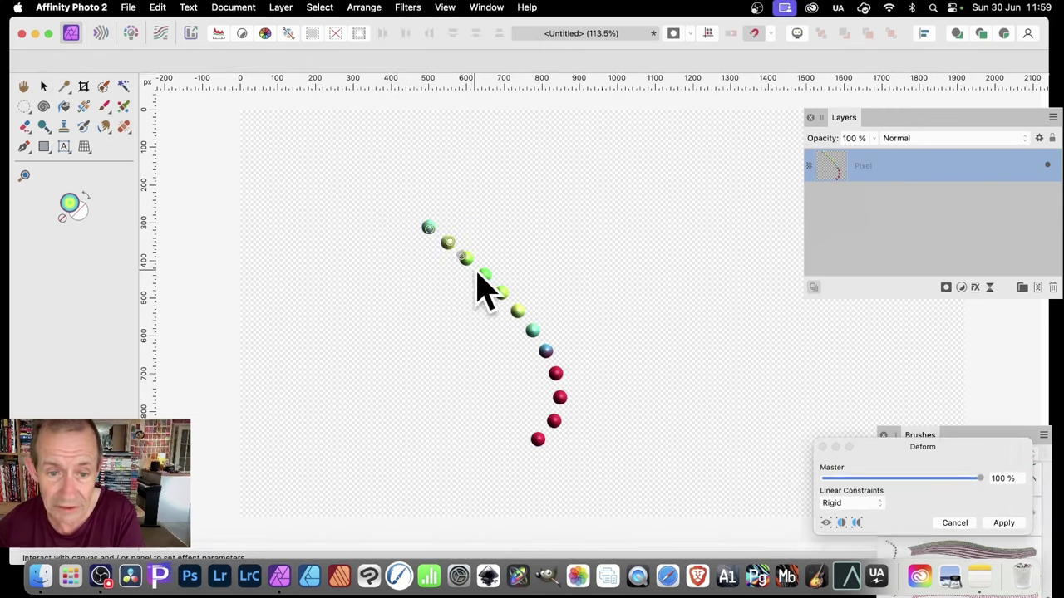
{"action": "left_click", "coordinate": [483, 275]}
{"action": "left_click", "coordinate": [516, 309]}
{"action": "left_click", "coordinate": [533, 331]}
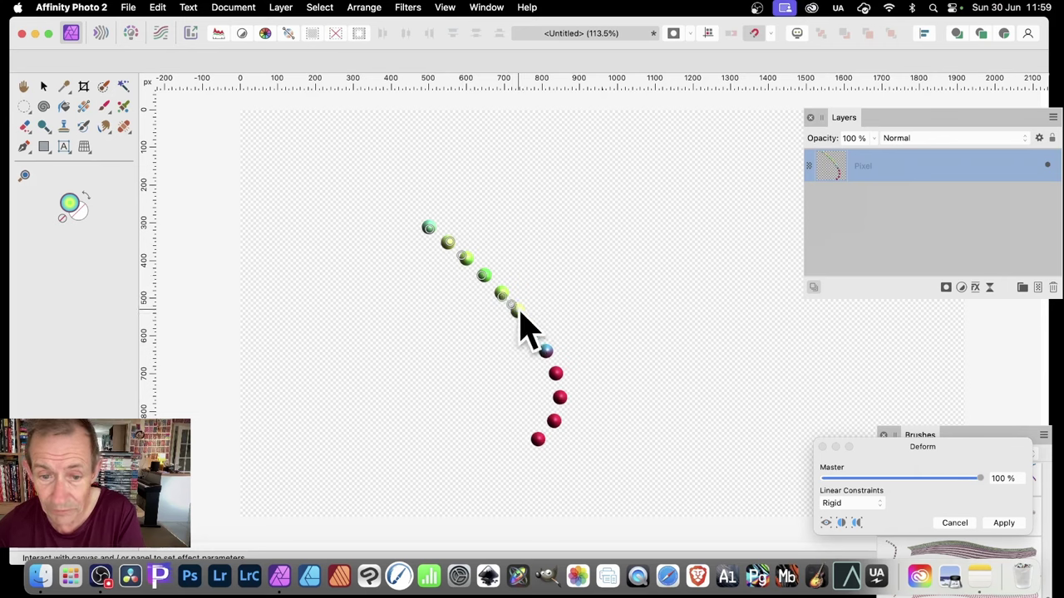
{"action": "left_click", "coordinate": [546, 351]}
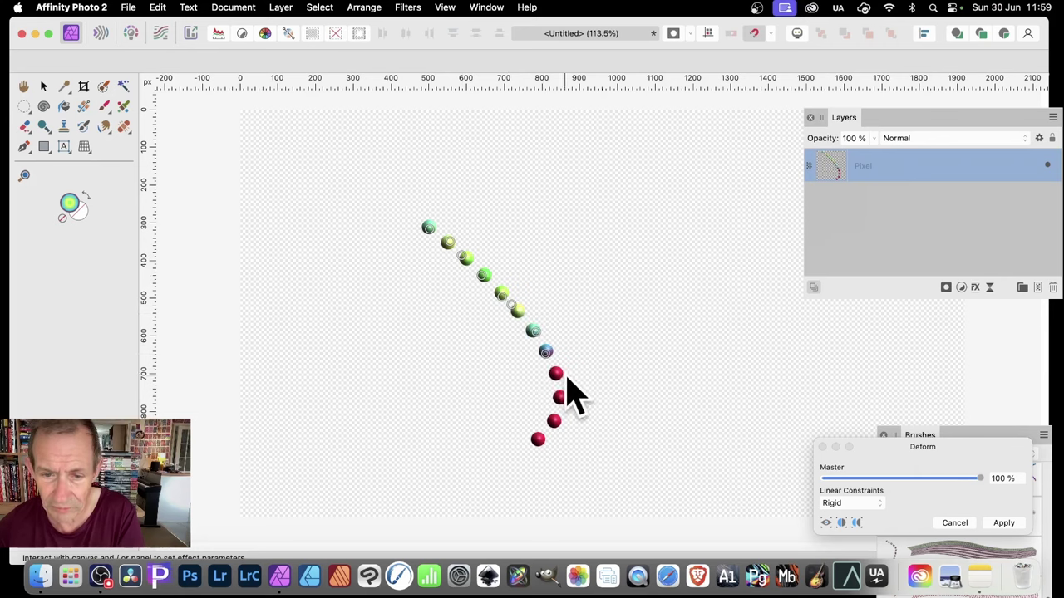
{"action": "left_click", "coordinate": [554, 374]}
{"action": "left_click", "coordinate": [553, 421]}
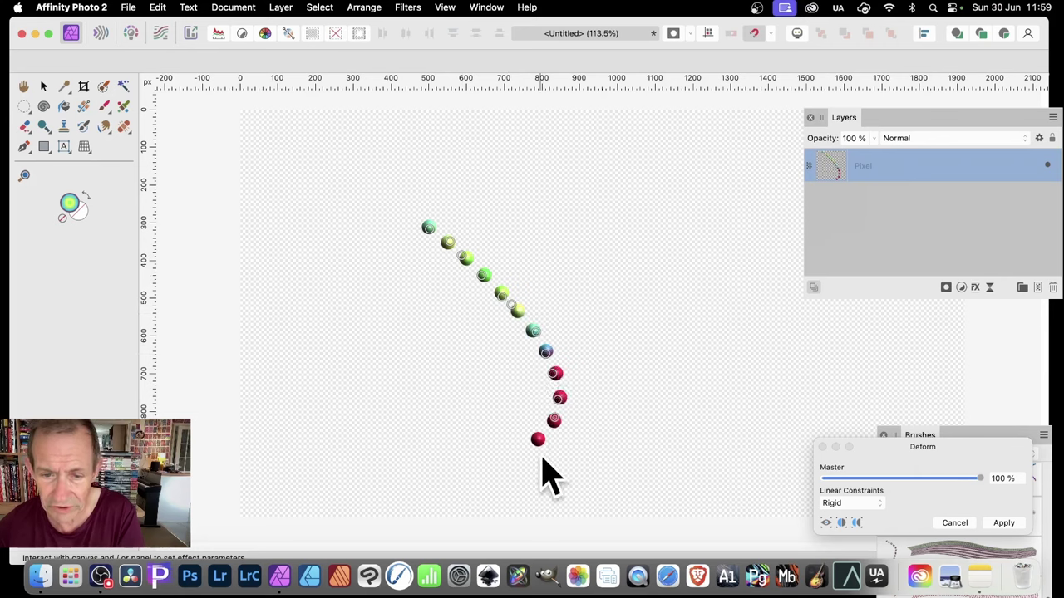
{"action": "left_click", "coordinate": [539, 441]}
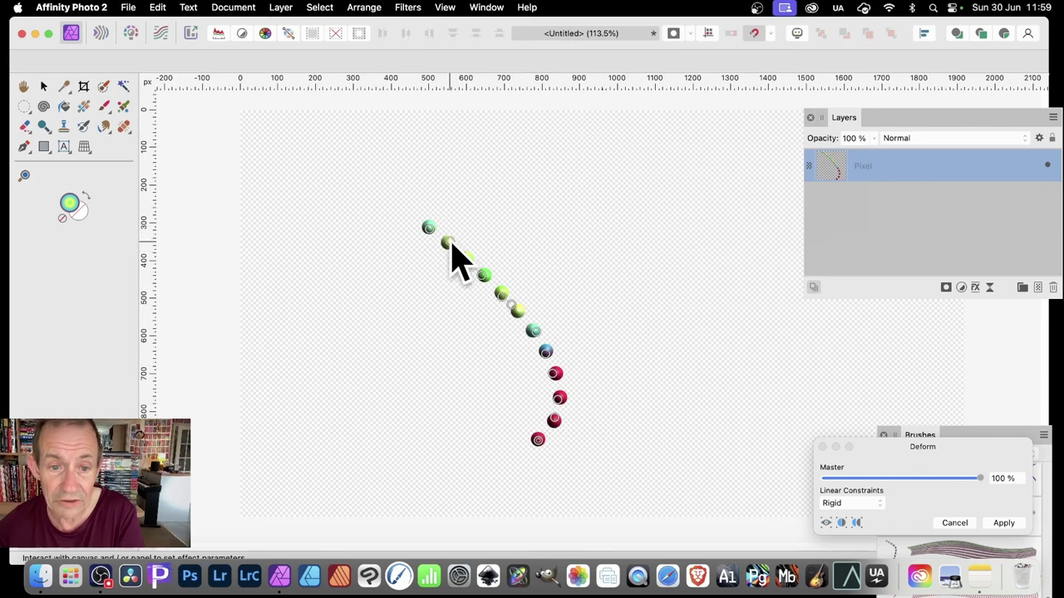
Pull several Deform anchors outward in different directions to stretch beads into elongated blobs, and apply the filter.
{"action": "left_click_drag", "start_coordinate": [451, 244], "coordinate": [488, 221]}
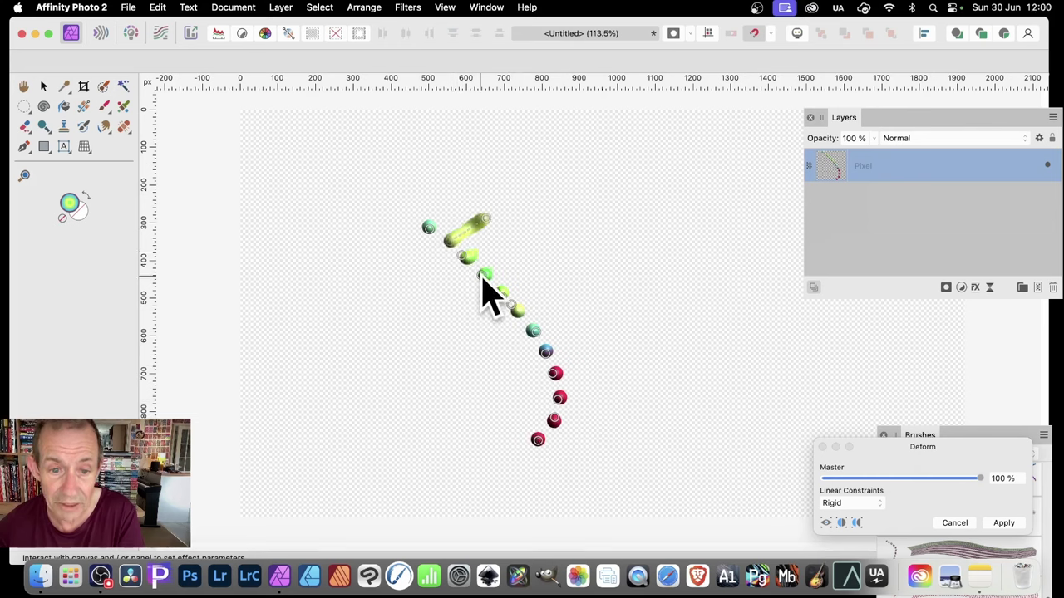
{"action": "left_click_drag", "start_coordinate": [483, 276], "coordinate": [548, 277]}
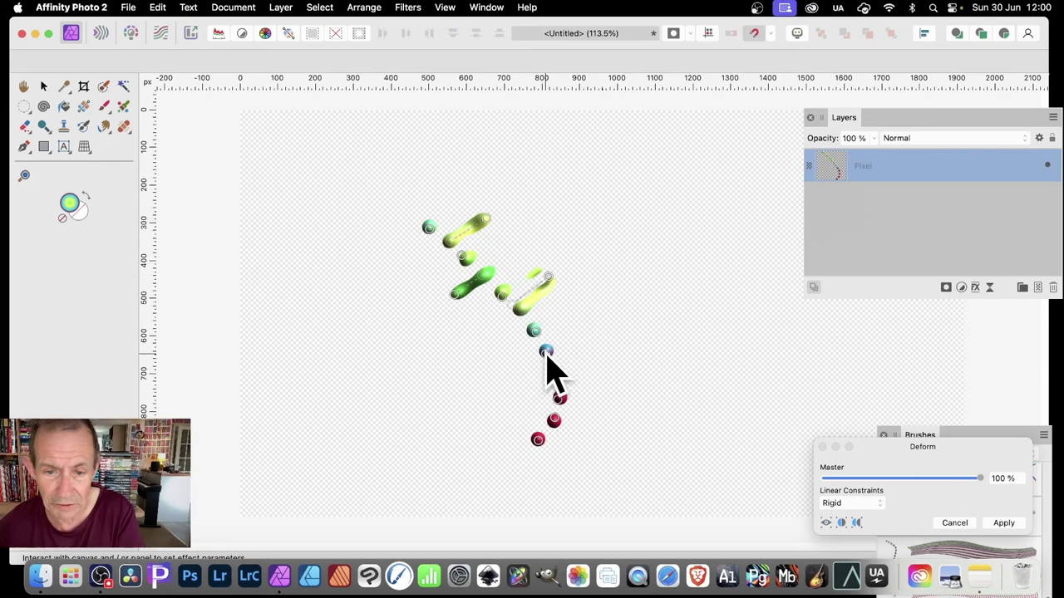
{"action": "left_click_drag", "start_coordinate": [546, 354], "coordinate": [509, 373]}
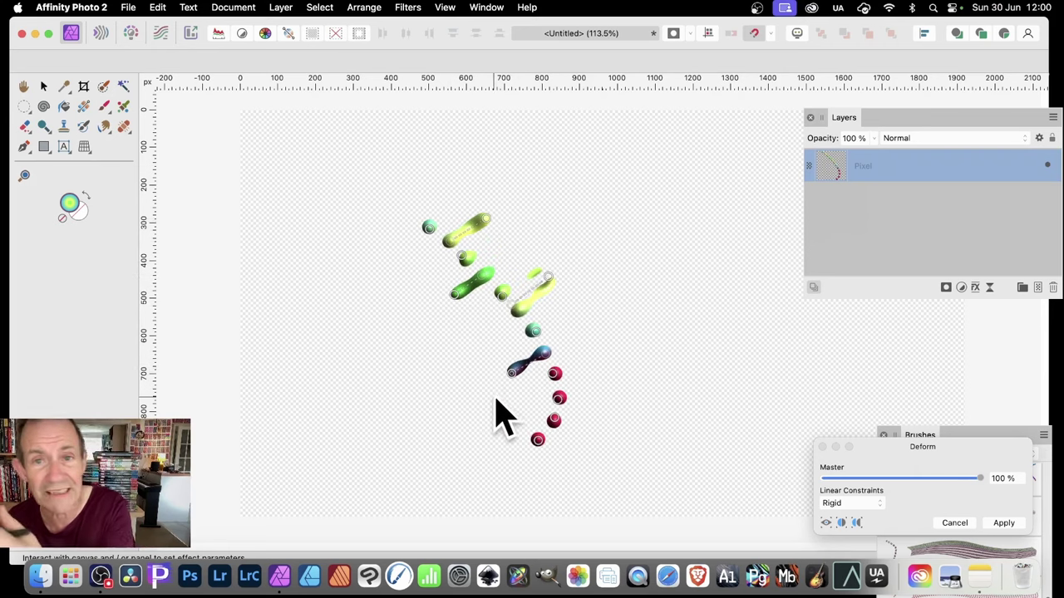
{"action": "left_click_drag", "start_coordinate": [558, 398], "coordinate": [604, 399]}
{"action": "left_click_drag", "start_coordinate": [539, 440], "coordinate": [510, 412]}
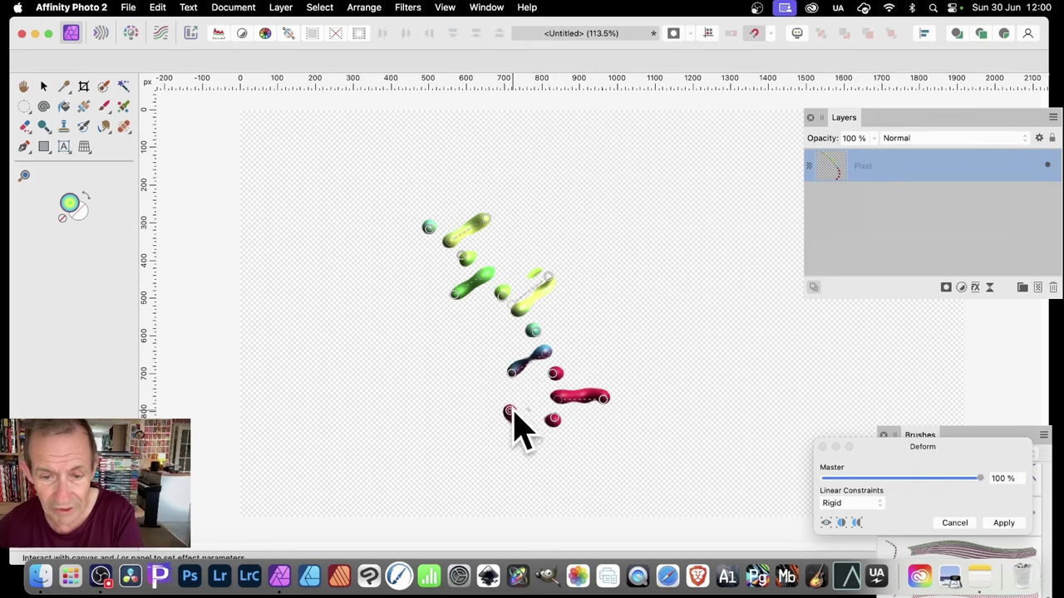
{"action": "left_click_drag", "start_coordinate": [462, 258], "coordinate": [481, 247]}
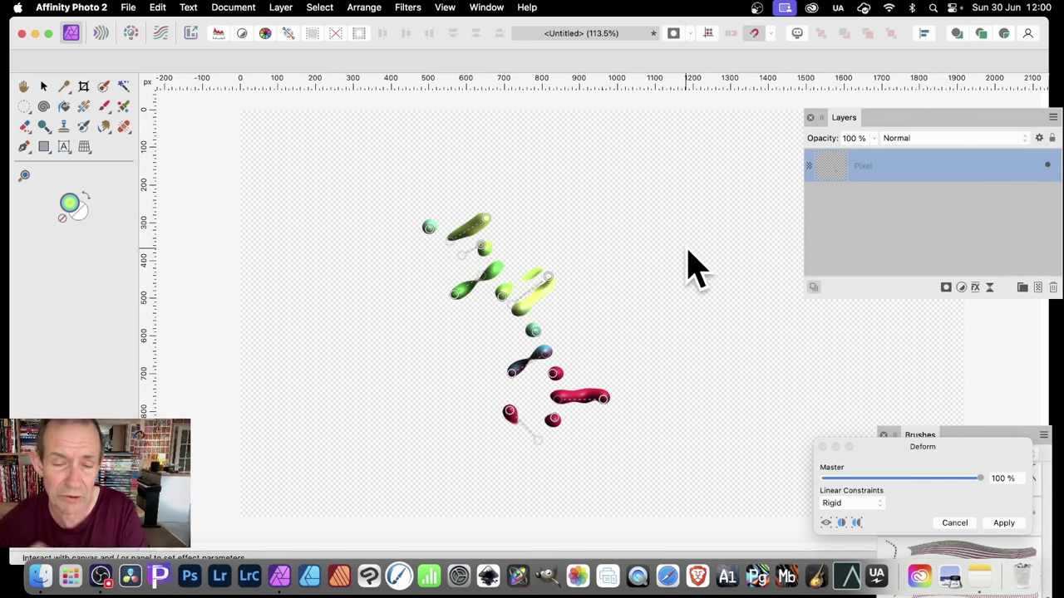
{"action": "left_click", "coordinate": [1007, 523]}
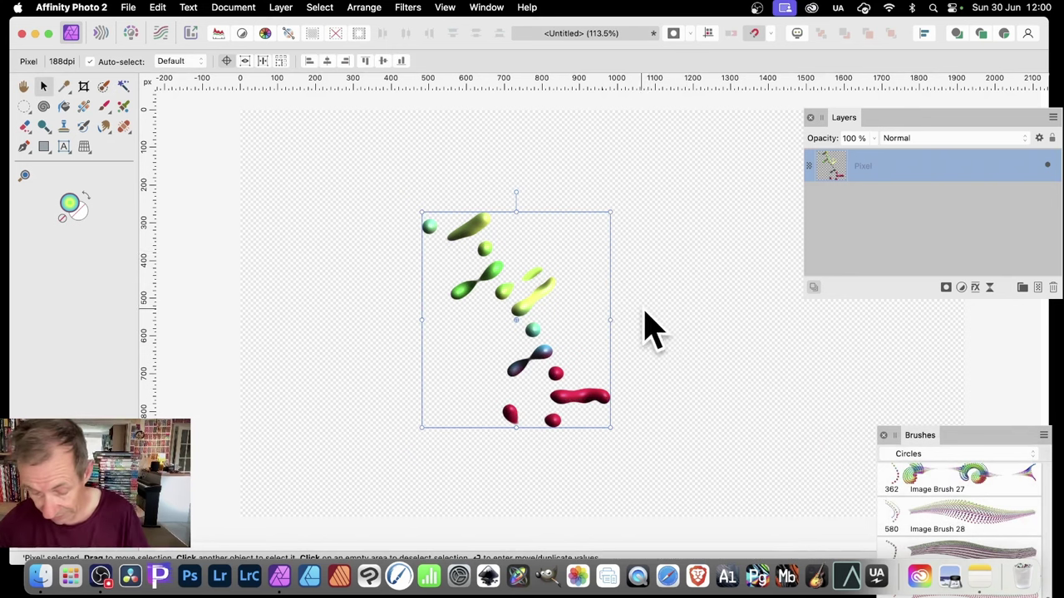
Create two offset duplicates of the deformed bead layer and repeat the Deform filter on the topmost copy.
{"action": "left_click_drag", "start_coordinate": [480, 232], "coordinate": [524, 304]}
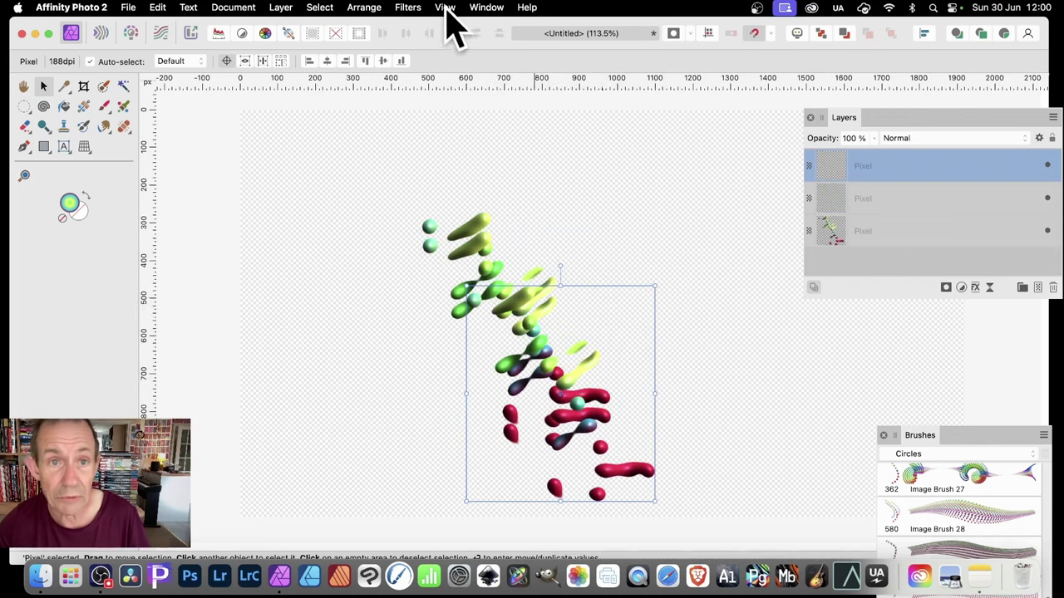
{"action": "left_click", "coordinate": [407, 7]}
{"action": "left_click", "coordinate": [407, 30]}
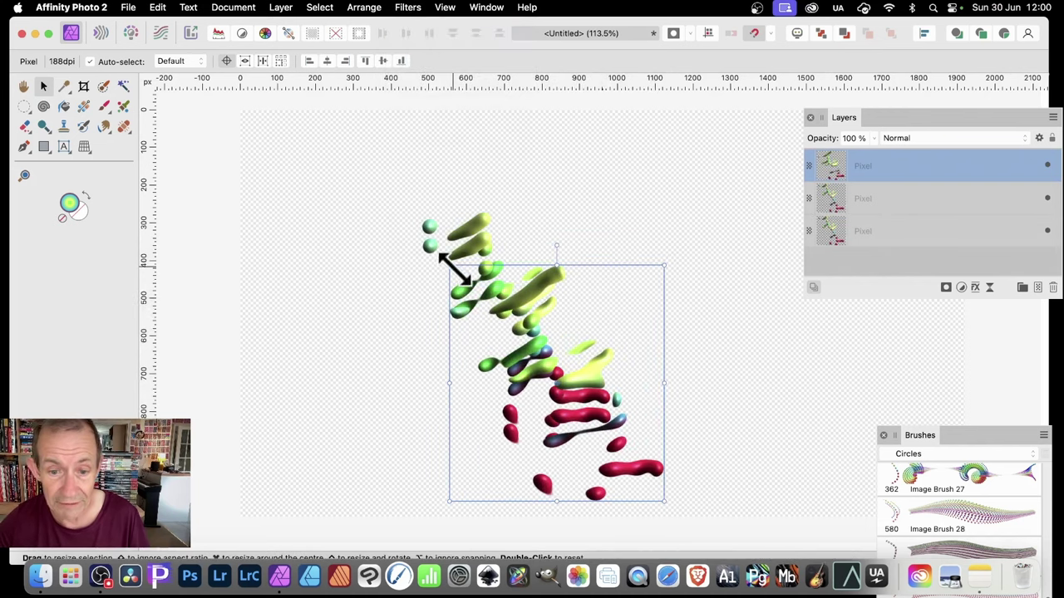
Shrink the topmost copy at the lower end of the chain and place an even smaller duplicate beyond the upper end.
{"action": "left_click_drag", "start_coordinate": [455, 269], "coordinate": [570, 399]}
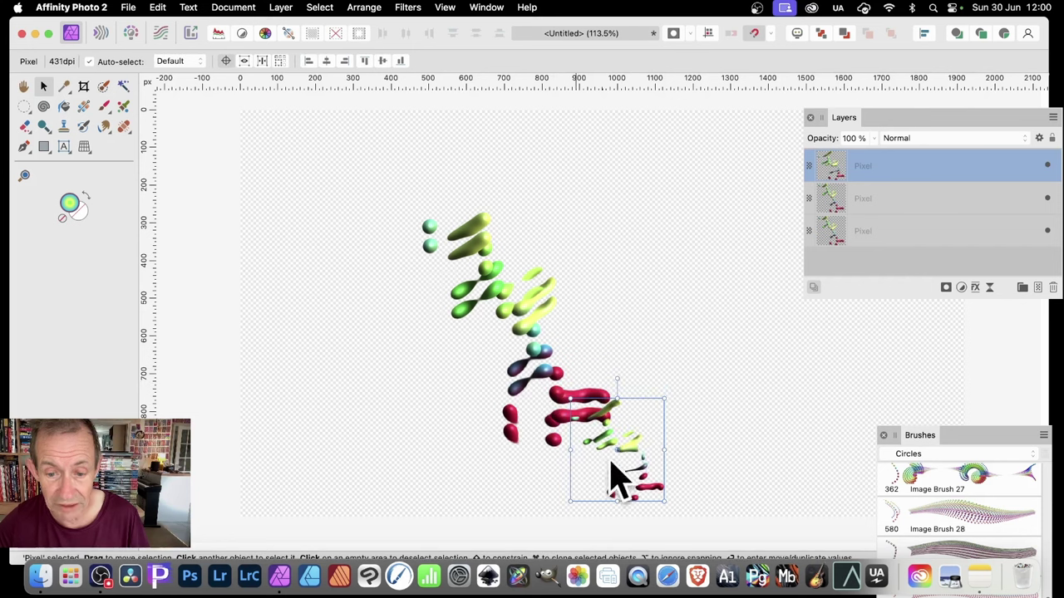
{"action": "mouse_move", "coordinate": [646, 470]}
{"action": "left_mouse_down"}
{"action": "mouse_move", "coordinate": [608, 474]}
{"action": "mouse_move", "coordinate": [615, 486]}
{"action": "mouse_move", "coordinate": [463, 197]}
{"action": "left_mouse_up"}
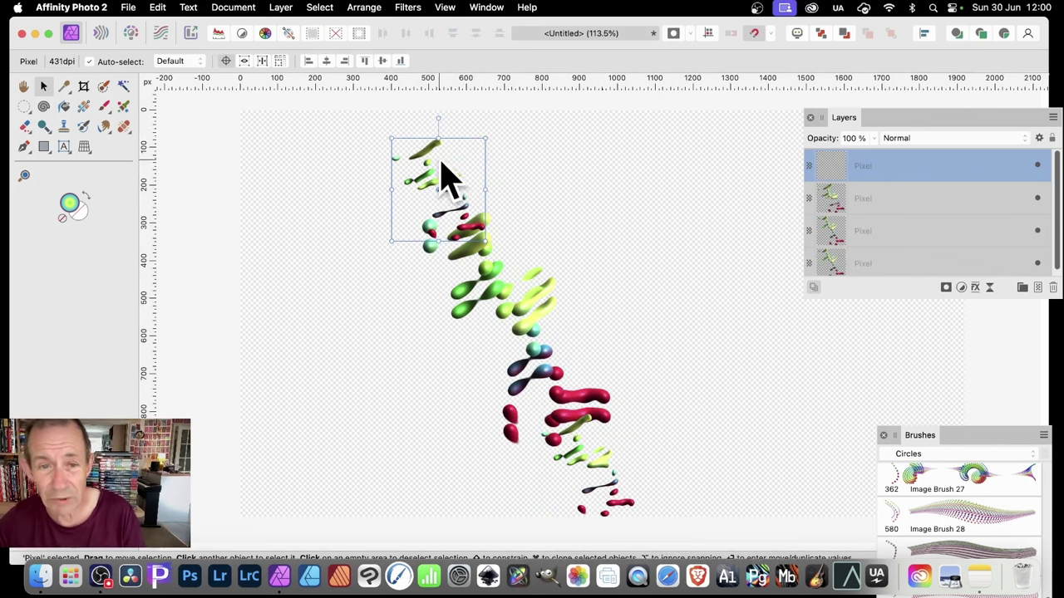
{"action": "left_click_drag", "start_coordinate": [486, 241], "coordinate": [477, 203]}
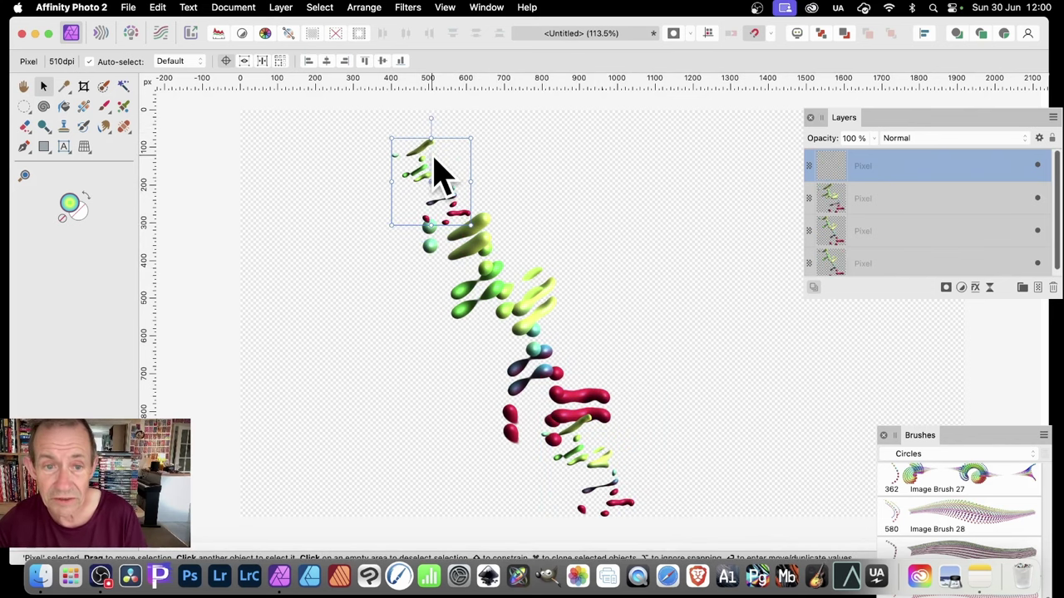
{"action": "left_click_drag", "start_coordinate": [437, 166], "coordinate": [404, 178]}
Spread the two large bead clusters side by side and move the small lower cluster left beneath them.
{"action": "left_click", "coordinate": [474, 230]}
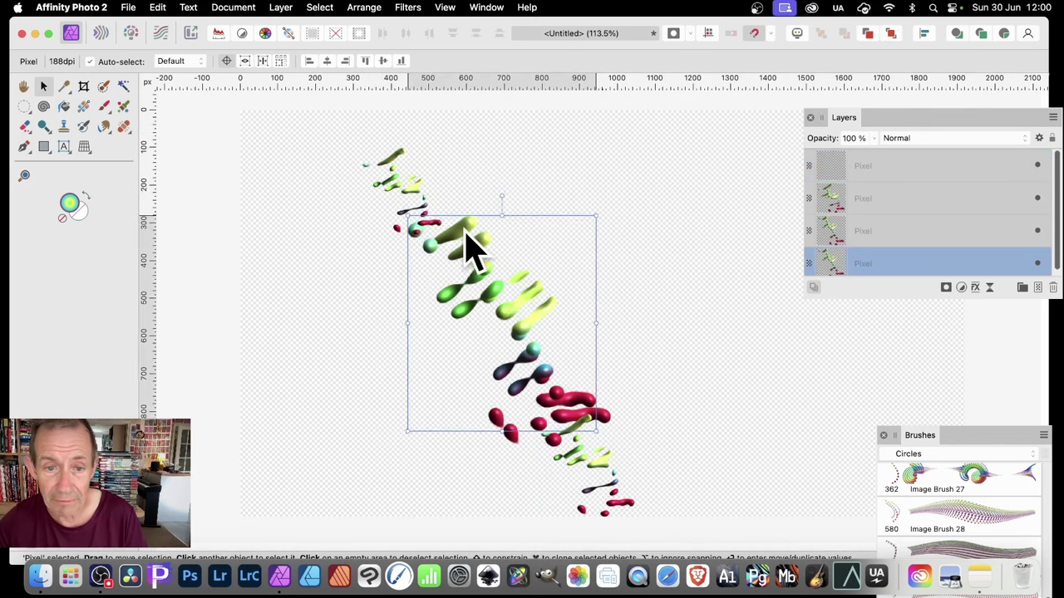
{"action": "left_click_drag", "start_coordinate": [509, 299], "coordinate": [541, 293]}
{"action": "left_click_drag", "start_coordinate": [566, 447], "coordinate": [513, 455]}
{"action": "left_click_drag", "start_coordinate": [612, 482], "coordinate": [508, 491]}
Select all four bead layers, group them, and rasterise the group into a single pixel layer.
{"action": "left_click_drag", "start_coordinate": [289, 114], "coordinate": [707, 553]}
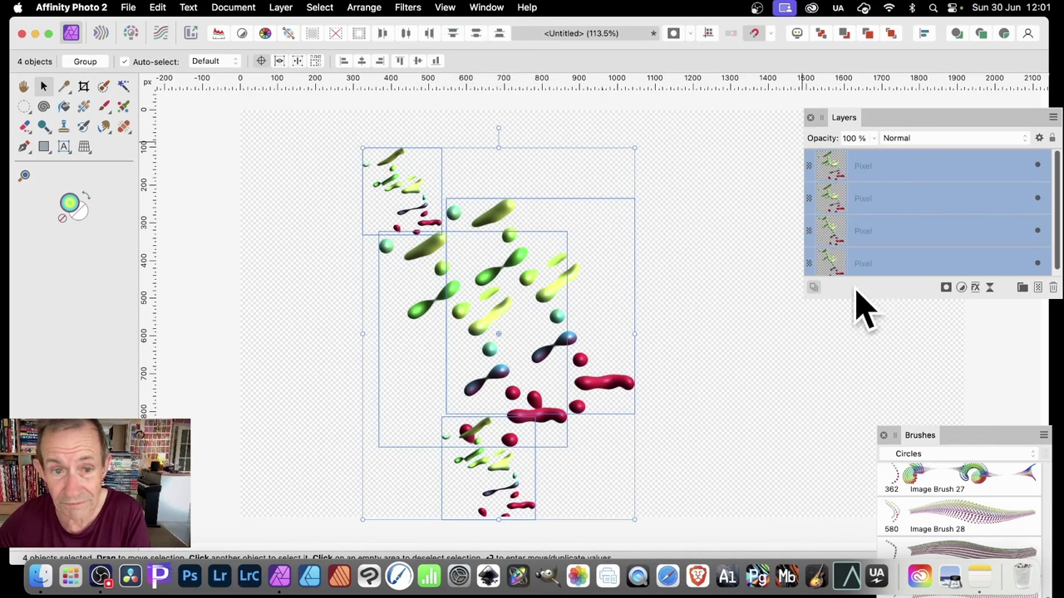
{"action": "right_click", "coordinate": [836, 170]}
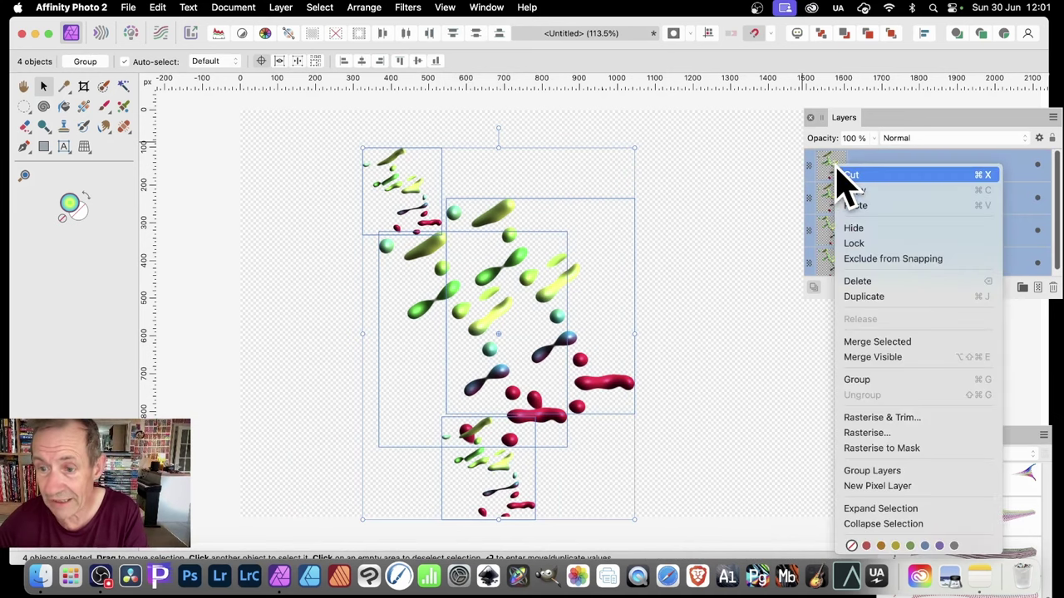
{"action": "left_click", "coordinate": [860, 384]}
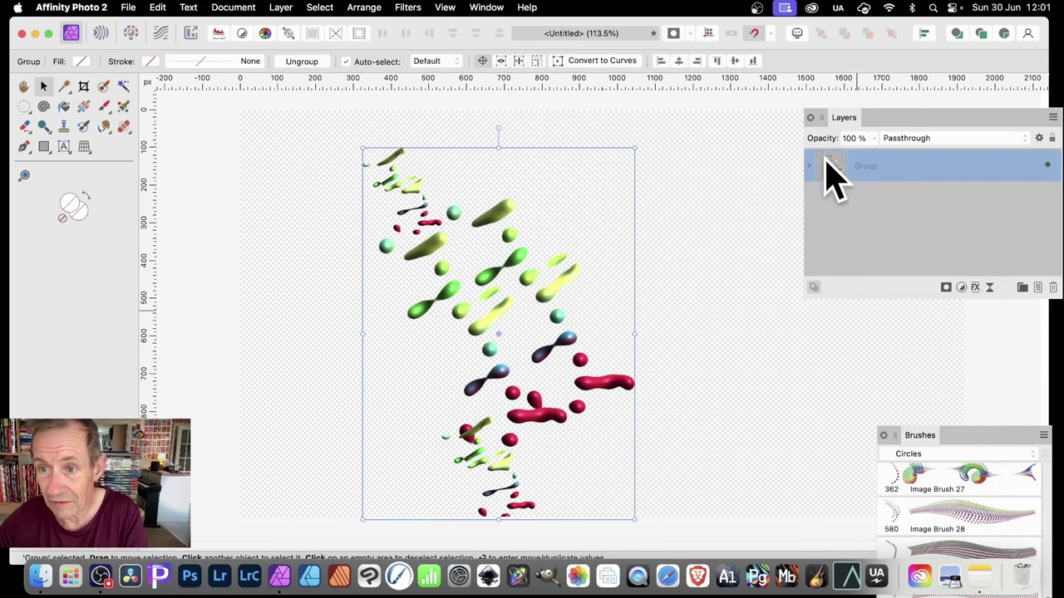
{"action": "right_click", "coordinate": [825, 158]}
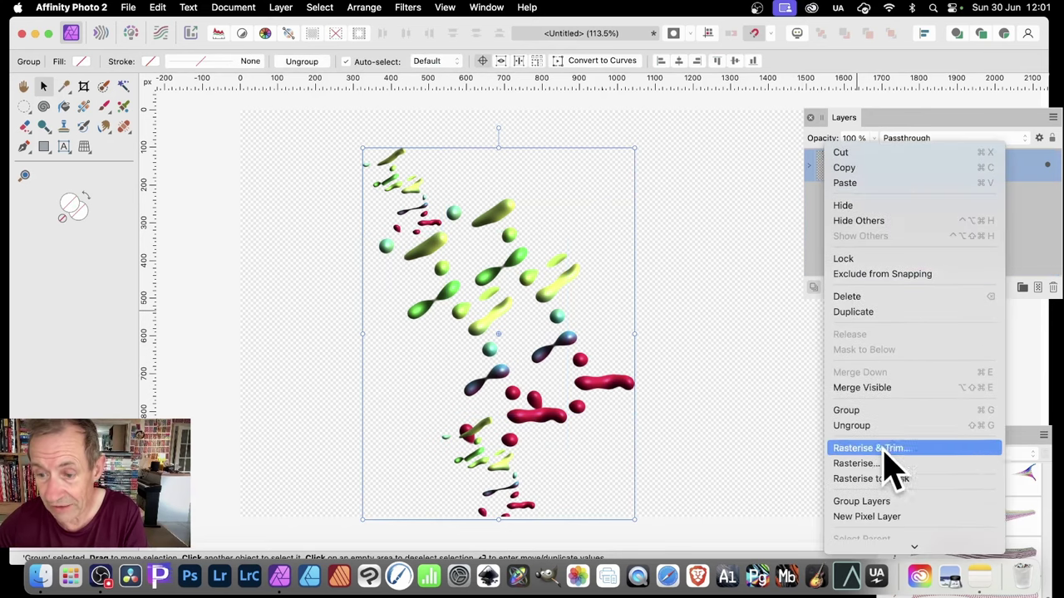
{"action": "left_click", "coordinate": [885, 464]}
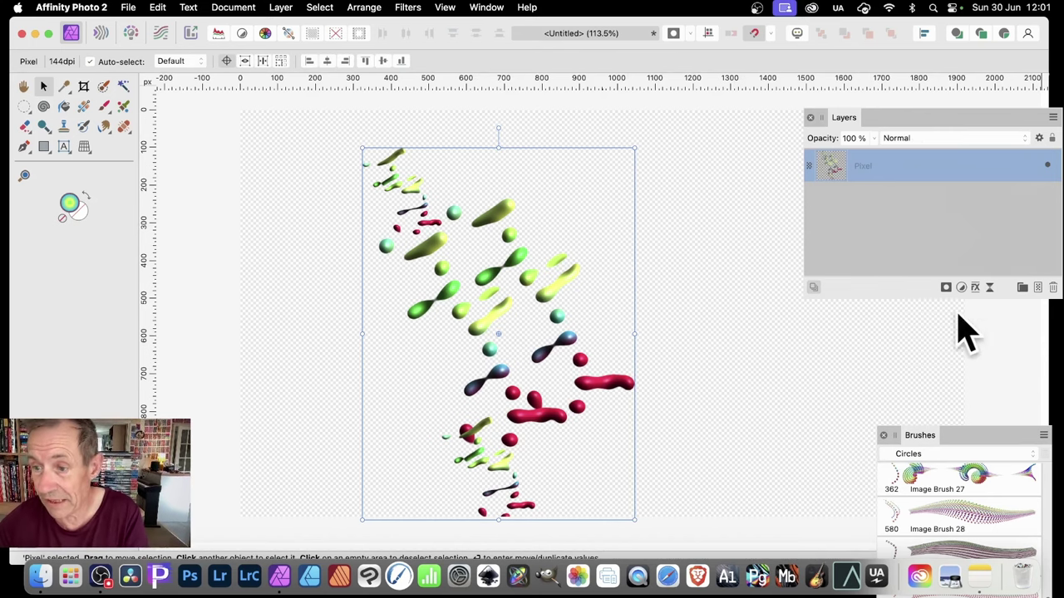
Enable the 3D layer effect on the rasterised bead layer with a 21.1 px radius.
{"action": "left_click", "coordinate": [976, 287]}
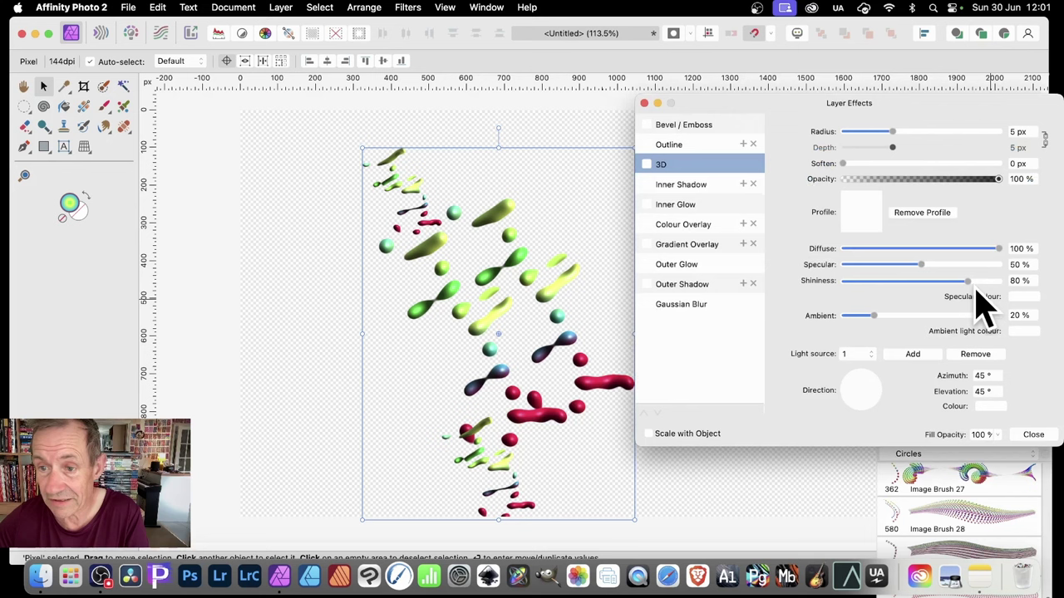
{"action": "left_click", "coordinate": [647, 164]}
{"action": "left_click_drag", "start_coordinate": [893, 131], "coordinate": [942, 155]}
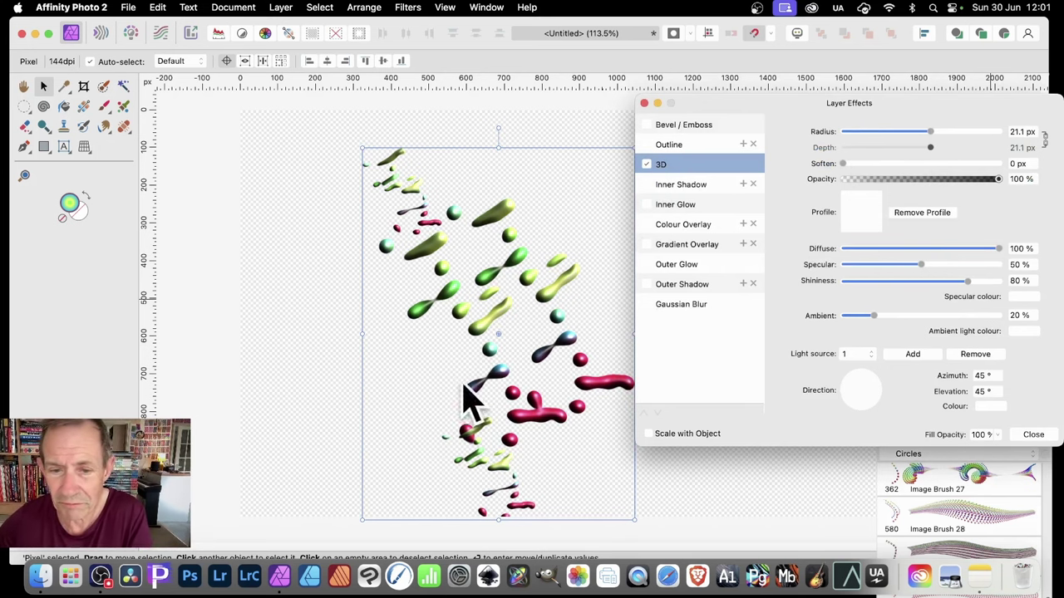
Move the bead artwork up and left on the canvas, and rasterise and trim it without preserving layer FX.
{"action": "left_click", "coordinate": [1031, 434]}
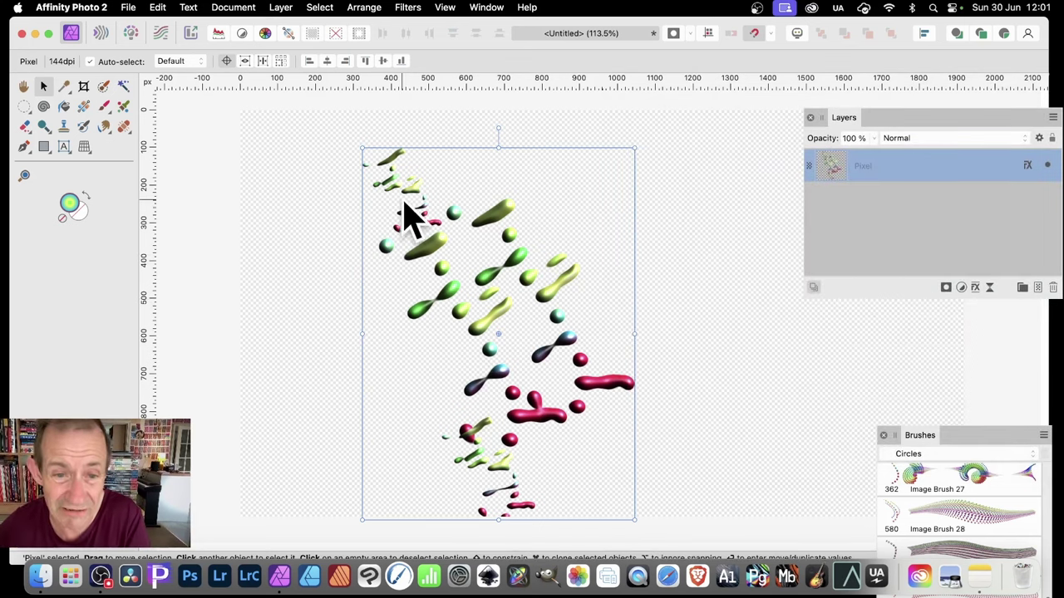
{"action": "left_click_drag", "start_coordinate": [482, 225], "coordinate": [444, 205]}
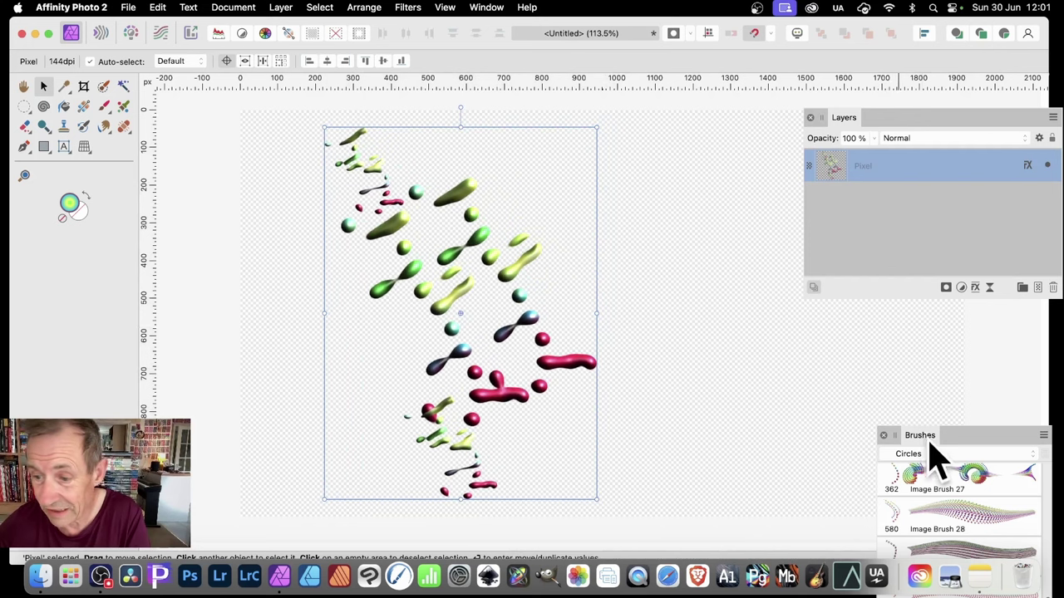
{"action": "mouse_move", "coordinate": [922, 436]}
{"action": "left_mouse_down"}
{"action": "mouse_move", "coordinate": [758, 233]}
{"action": "mouse_move", "coordinate": [725, 211]}
{"action": "left_mouse_up"}
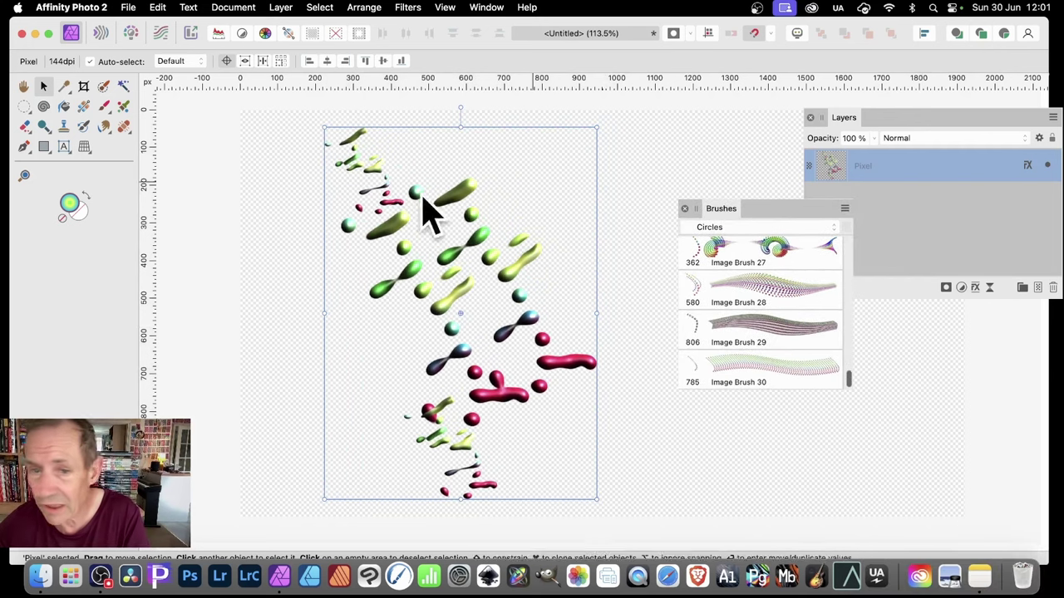
{"action": "right_click", "coordinate": [458, 188]}
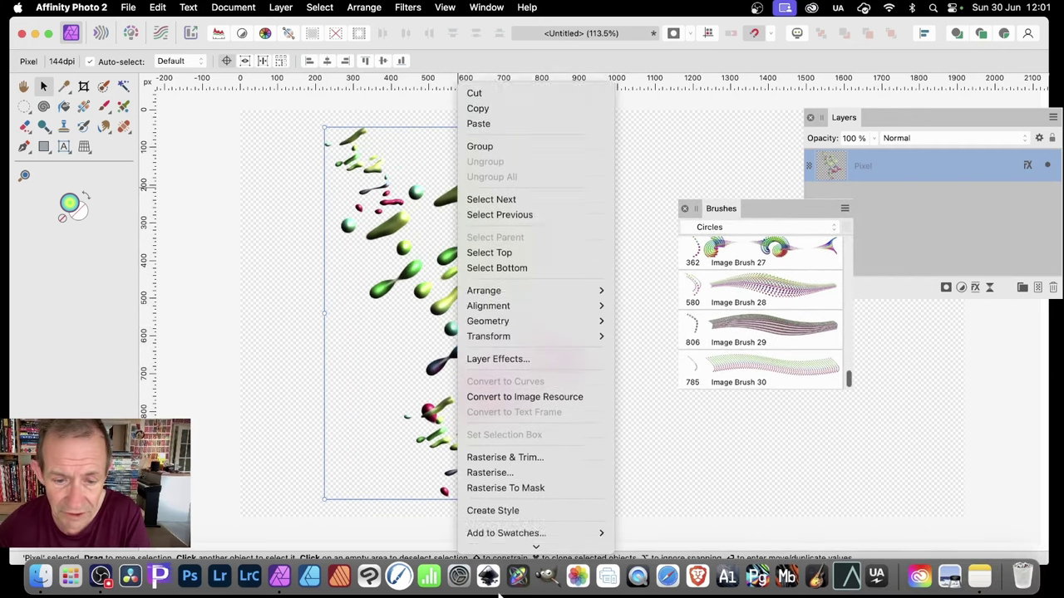
{"action": "left_click", "coordinate": [509, 460]}
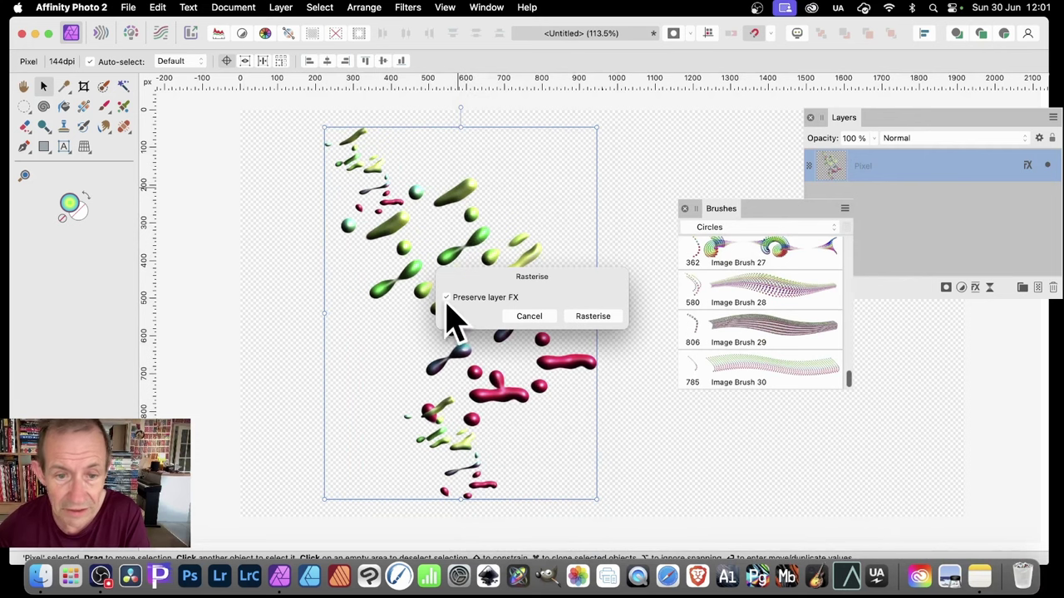
{"action": "left_click", "coordinate": [595, 319]}
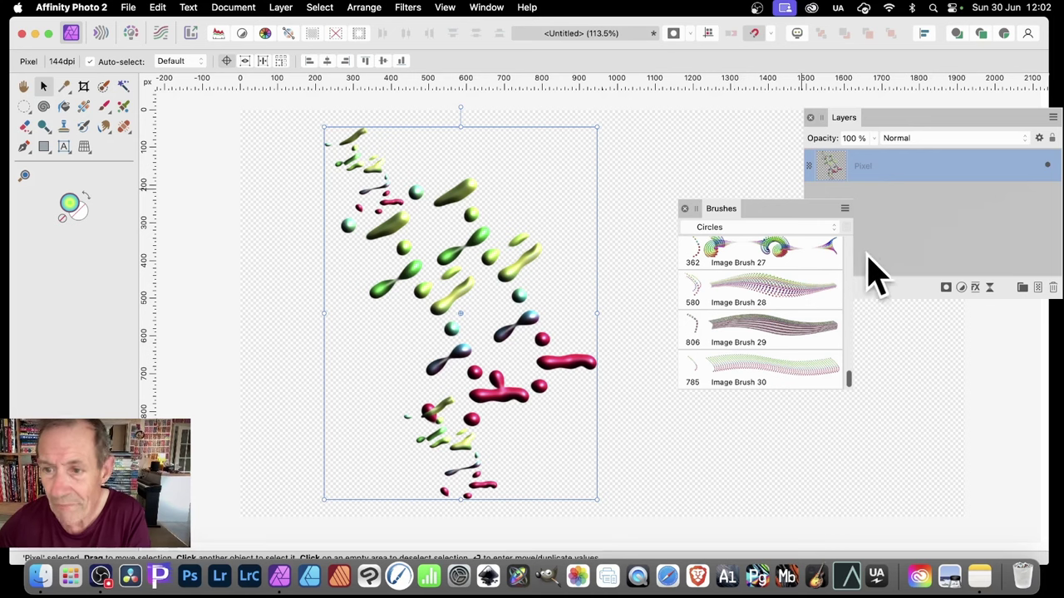
Create a new image brush from the selected bead artwork in the Circles category and delete the artwork layer.
{"action": "left_click", "coordinate": [845, 209]}
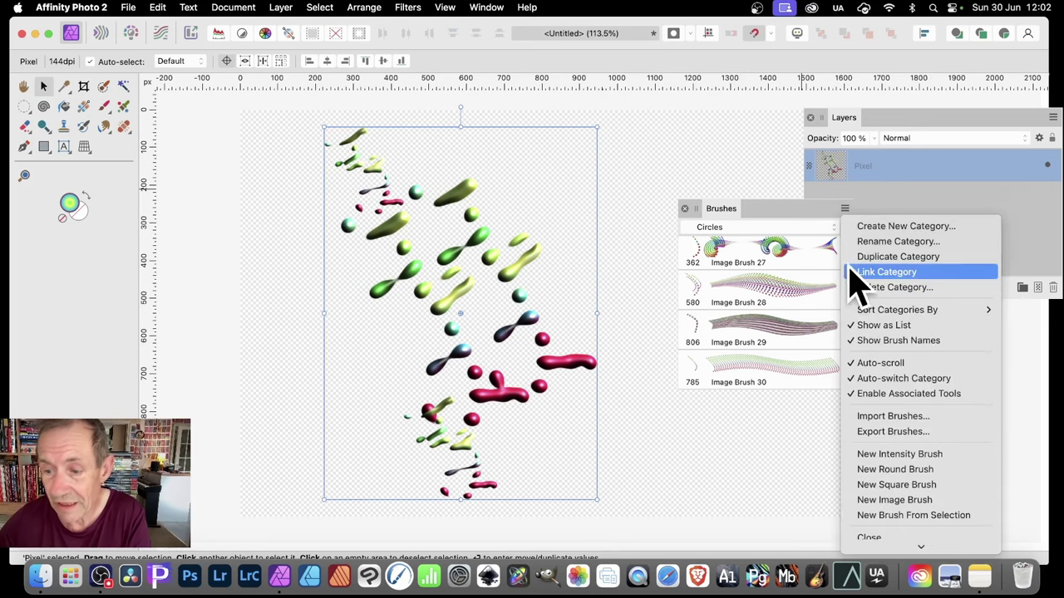
{"action": "left_click", "coordinate": [873, 508]}
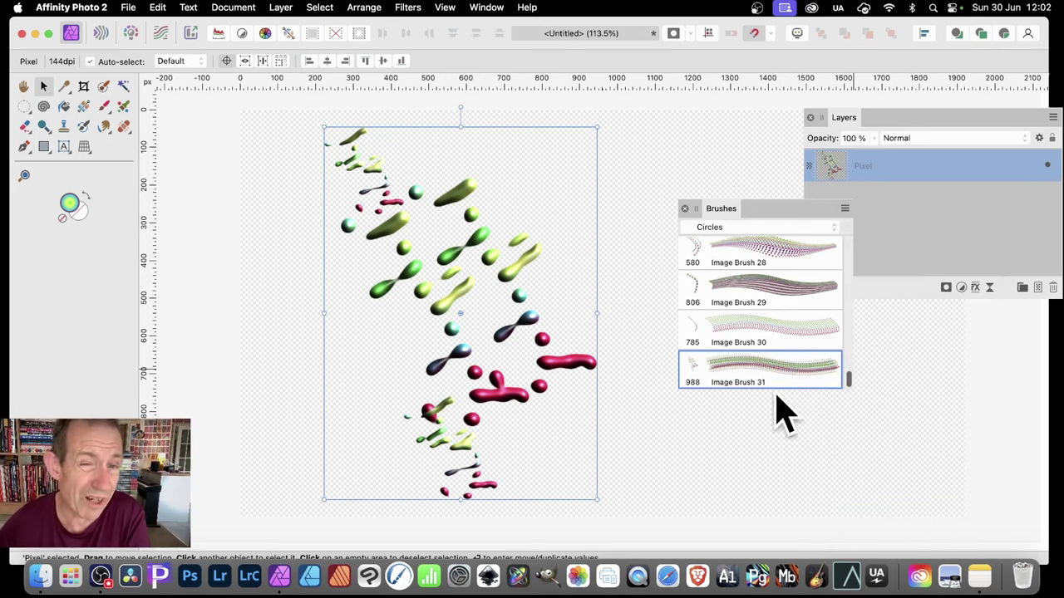
{"action": "key", "text": "Delete"}
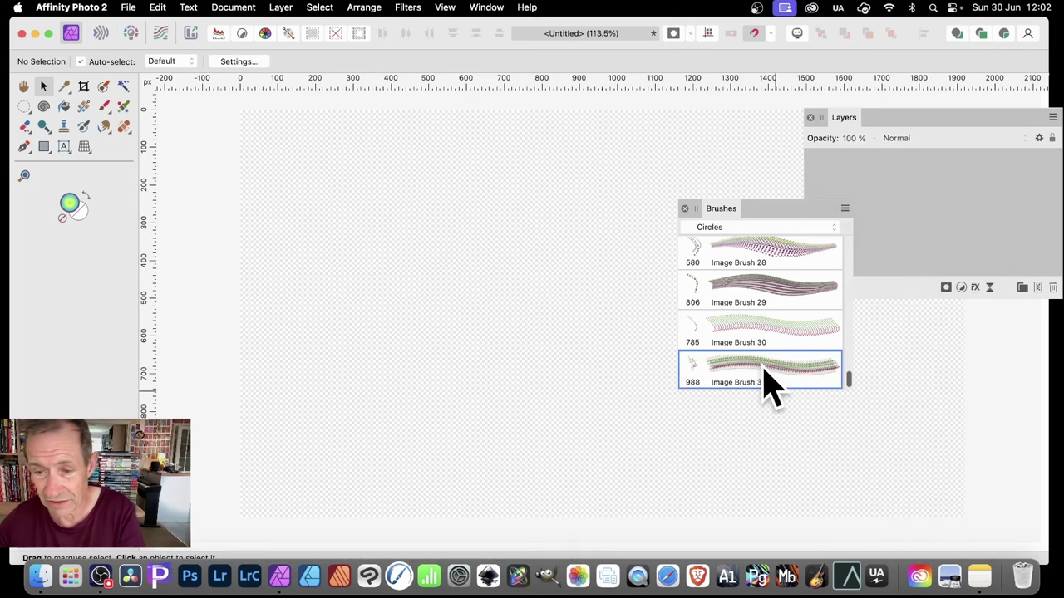
Open the new image brush for editing, disable symmetry, and paint 988 px bead strokes over the left half of the canvas.
{"action": "double_click", "coordinate": [772, 384]}
{"action": "left_click_drag", "start_coordinate": [848, 107], "coordinate": [675, 124]}
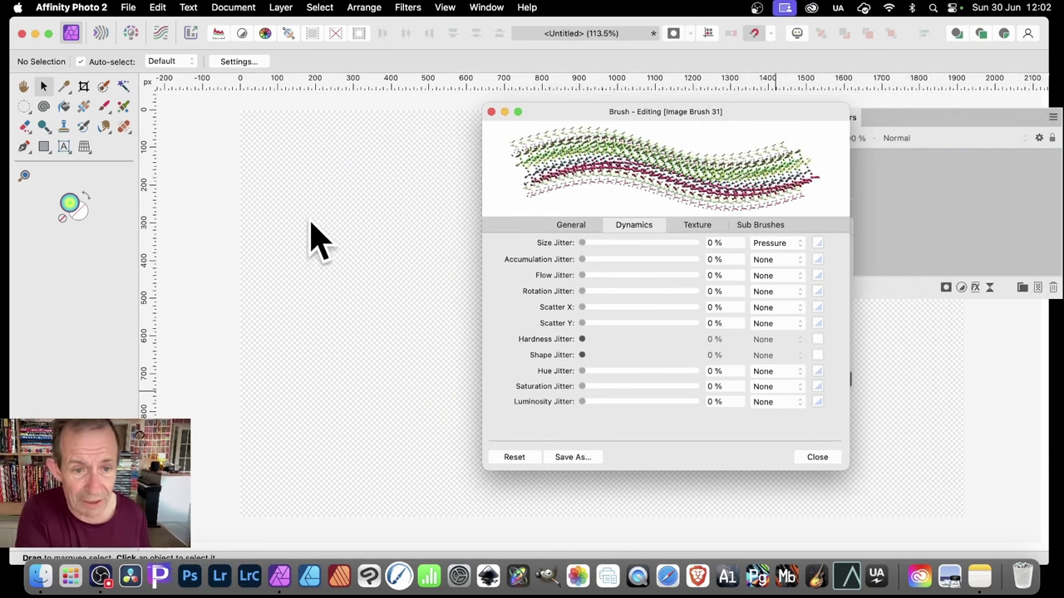
{"action": "key", "text": "b"}
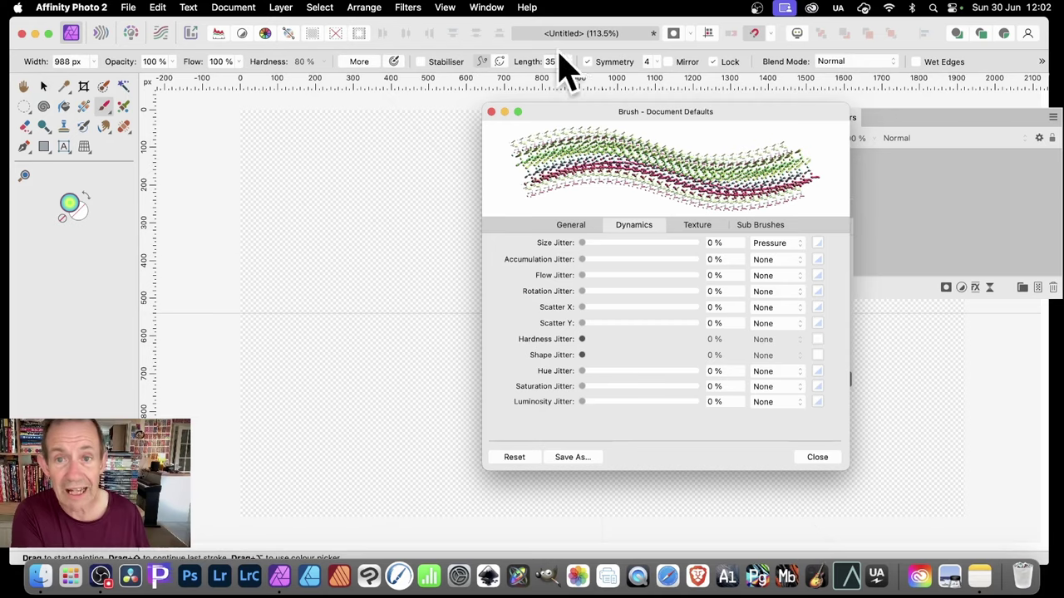
{"action": "left_click", "coordinate": [586, 61]}
{"action": "mouse_move", "coordinate": [349, 100]}
{"action": "left_mouse_down"}
{"action": "mouse_move", "coordinate": [341, 249]}
{"action": "mouse_move", "coordinate": [374, 432]}
{"action": "left_mouse_up"}
{"action": "mouse_move", "coordinate": [374, 299]}
{"action": "left_mouse_down"}
{"action": "mouse_move", "coordinate": [392, 238]}
{"action": "mouse_move", "coordinate": [391, 451]}
{"action": "mouse_move", "coordinate": [440, 190]}
{"action": "mouse_move", "coordinate": [549, 241]}
{"action": "left_mouse_up"}
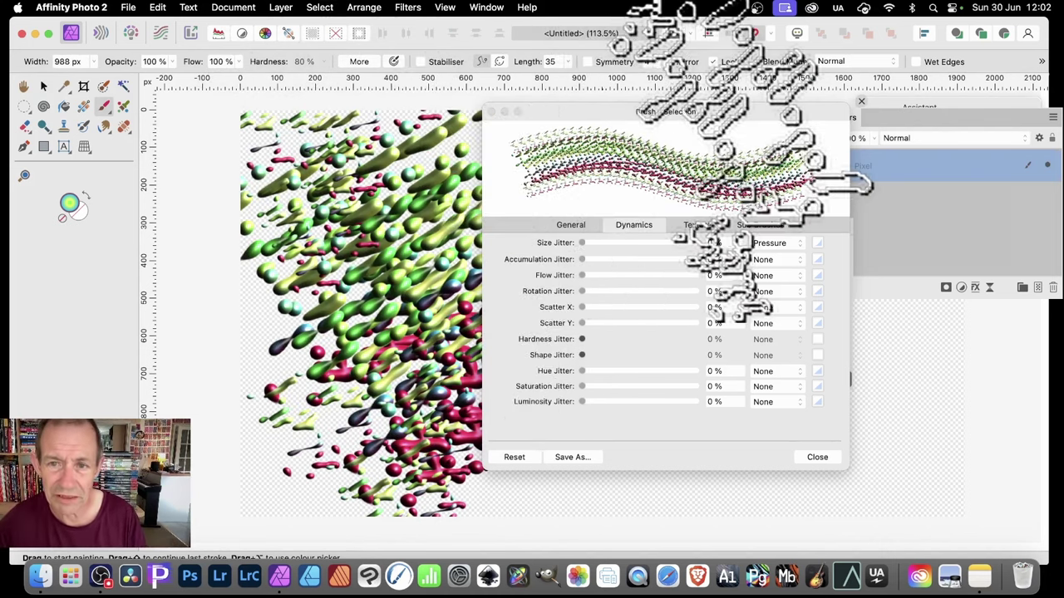
Reduce the brush spacing to 1 % and paint diagonal strokes of continuous tubes over the scattered beads.
{"action": "mouse_move", "coordinate": [582, 291]}
{"action": "left_mouse_down"}
{"action": "mouse_move", "coordinate": [613, 291]}
{"action": "mouse_move", "coordinate": [590, 257]}
{"action": "left_mouse_up"}
{"action": "left_click", "coordinate": [581, 227]}
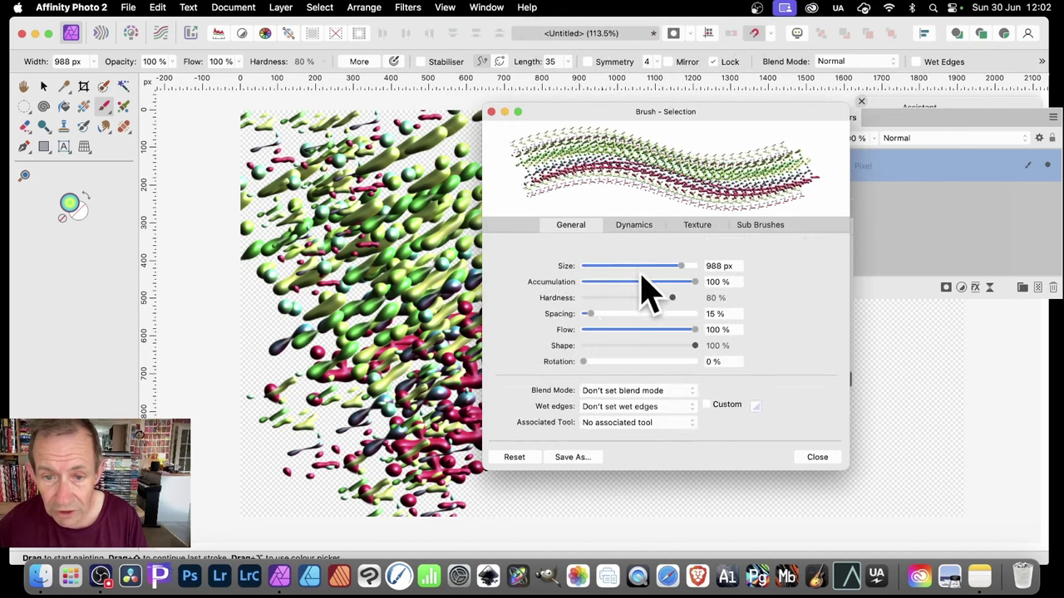
{"action": "left_click_drag", "start_coordinate": [591, 313], "coordinate": [580, 317]}
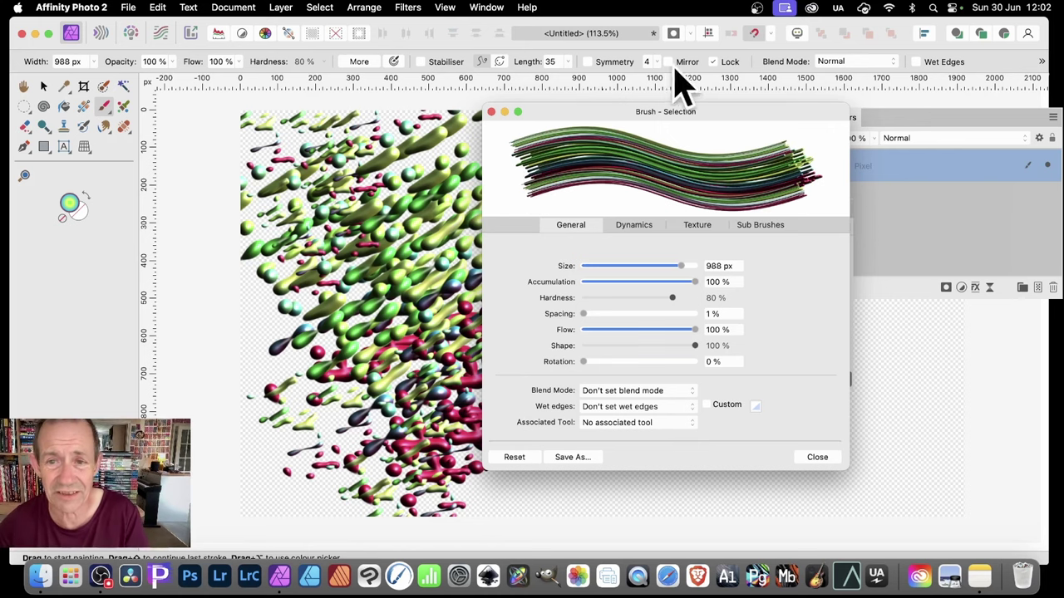
{"action": "left_click_drag", "start_coordinate": [624, 112], "coordinate": [827, 133]}
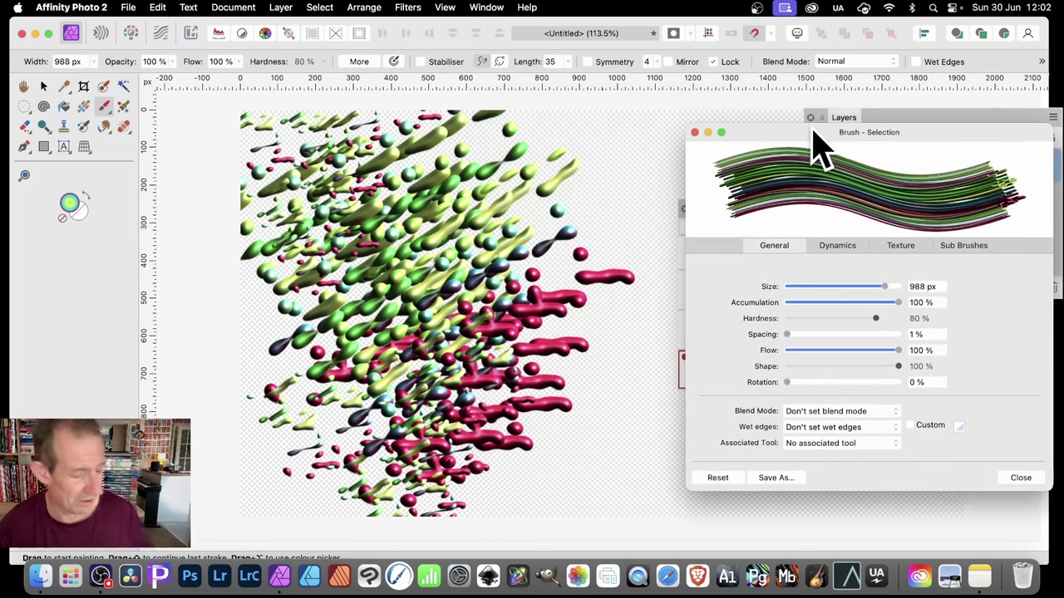
{"action": "mouse_move", "coordinate": [313, 213]}
{"action": "left_mouse_down"}
{"action": "mouse_move", "coordinate": [275, 233]}
{"action": "mouse_move", "coordinate": [333, 220]}
{"action": "mouse_move", "coordinate": [341, 208]}
{"action": "mouse_move", "coordinate": [416, 233]}
{"action": "mouse_move", "coordinate": [465, 232]}
{"action": "mouse_move", "coordinate": [540, 300]}
{"action": "mouse_move", "coordinate": [507, 357]}
{"action": "mouse_move", "coordinate": [424, 391]}
{"action": "mouse_move", "coordinate": [415, 365]}
{"action": "mouse_move", "coordinate": [495, 345]}
{"action": "mouse_move", "coordinate": [466, 374]}
{"action": "mouse_move", "coordinate": [383, 341]}
{"action": "mouse_move", "coordinate": [316, 349]}
{"action": "mouse_move", "coordinate": [312, 333]}
{"action": "mouse_move", "coordinate": [623, 207]}
{"action": "mouse_move", "coordinate": [590, 241]}
{"action": "mouse_move", "coordinate": [357, 357]}
{"action": "left_mouse_up"}
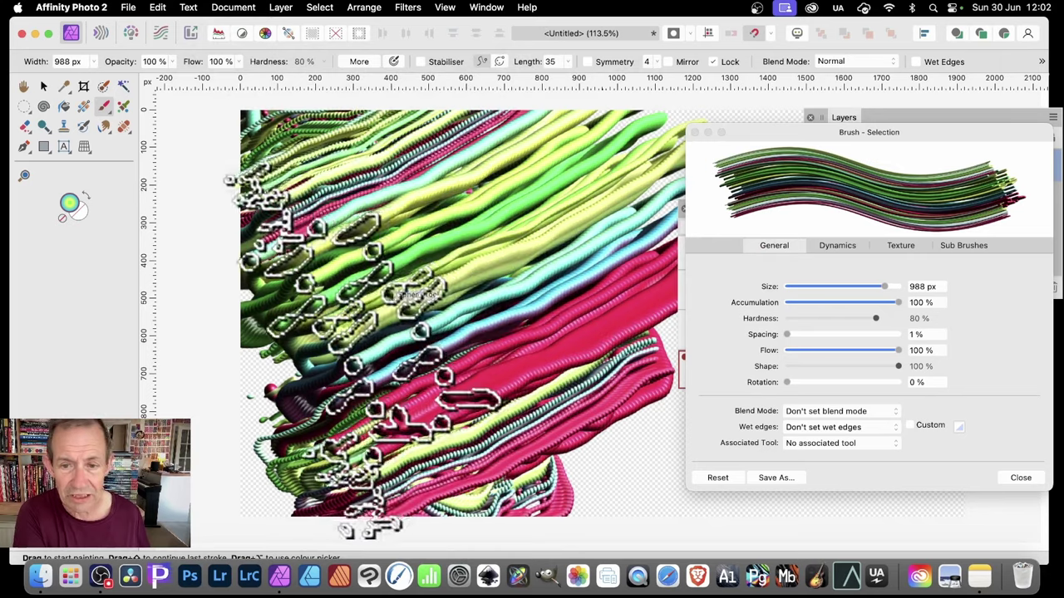
{"action": "left_click_drag", "start_coordinate": [415, 294], "coordinate": [422, 295]}
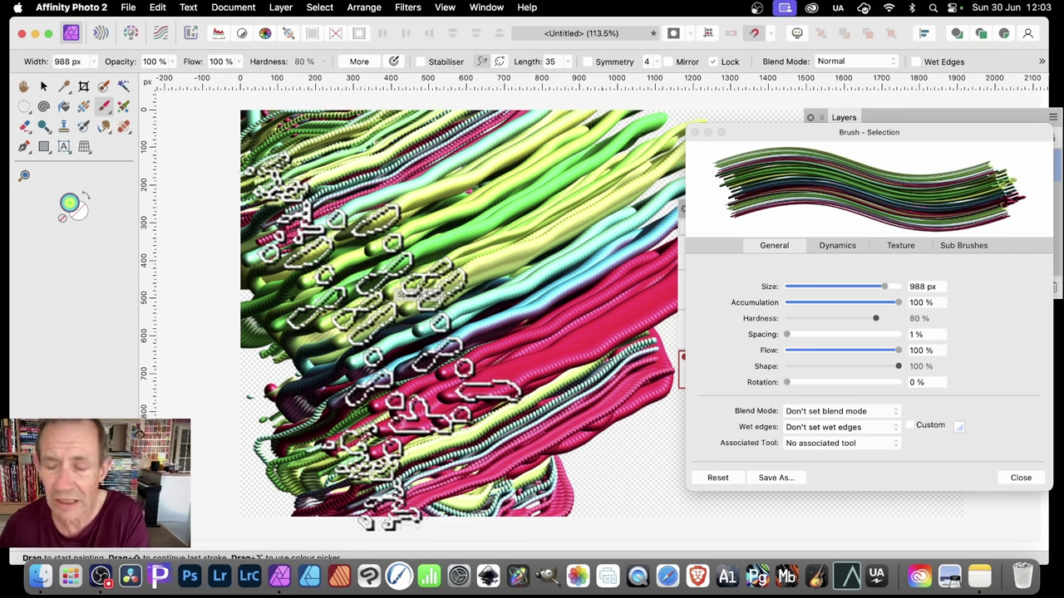
{"action": "left_click_drag", "start_coordinate": [387, 345], "coordinate": [536, 307]}
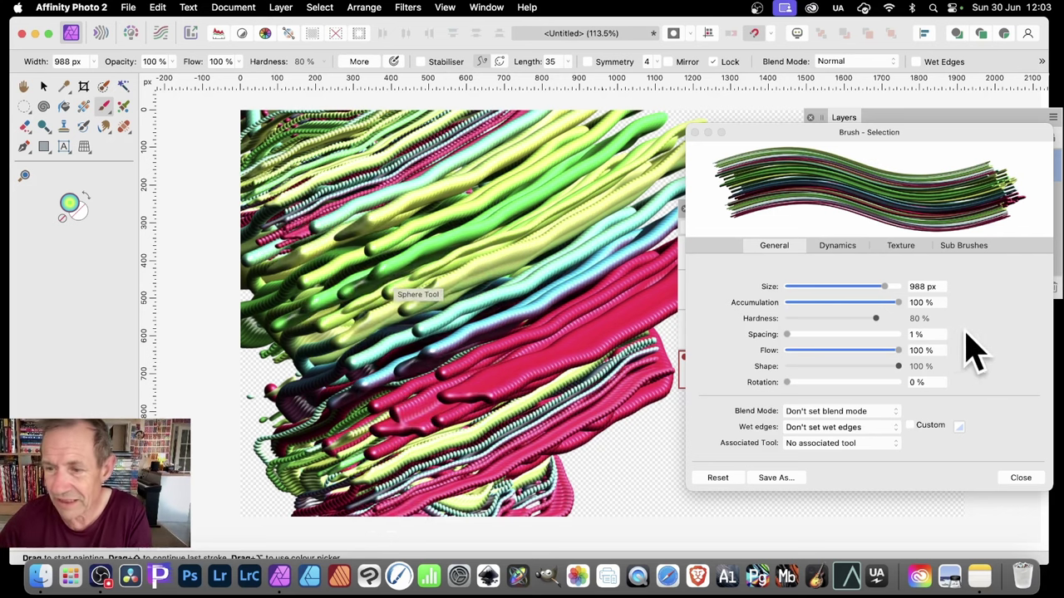
Set the brush's size jitter to 100 % with an S-curve profile and Cyclic control, and paint over the tubes.
{"action": "left_click", "coordinate": [838, 246]}
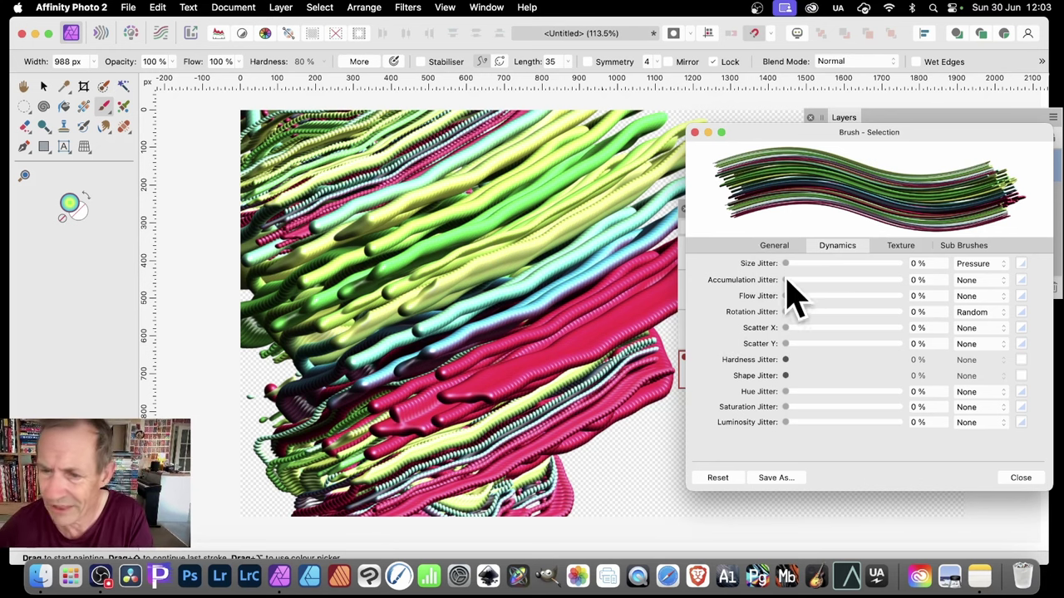
{"action": "left_click_drag", "start_coordinate": [787, 264], "coordinate": [900, 263]}
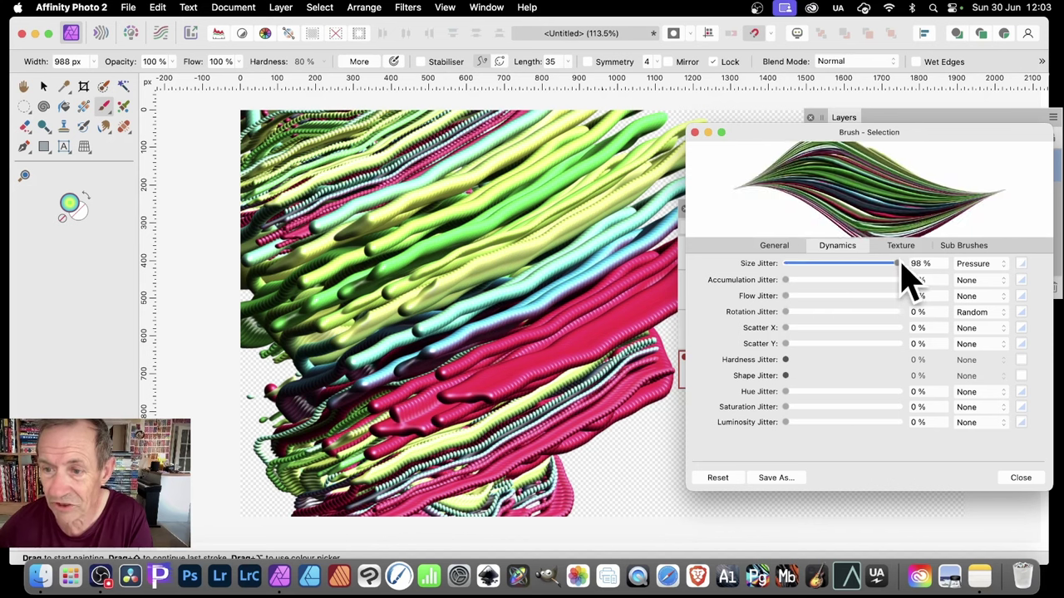
{"action": "left_click", "coordinate": [1022, 264]}
{"action": "left_click", "coordinate": [953, 467]}
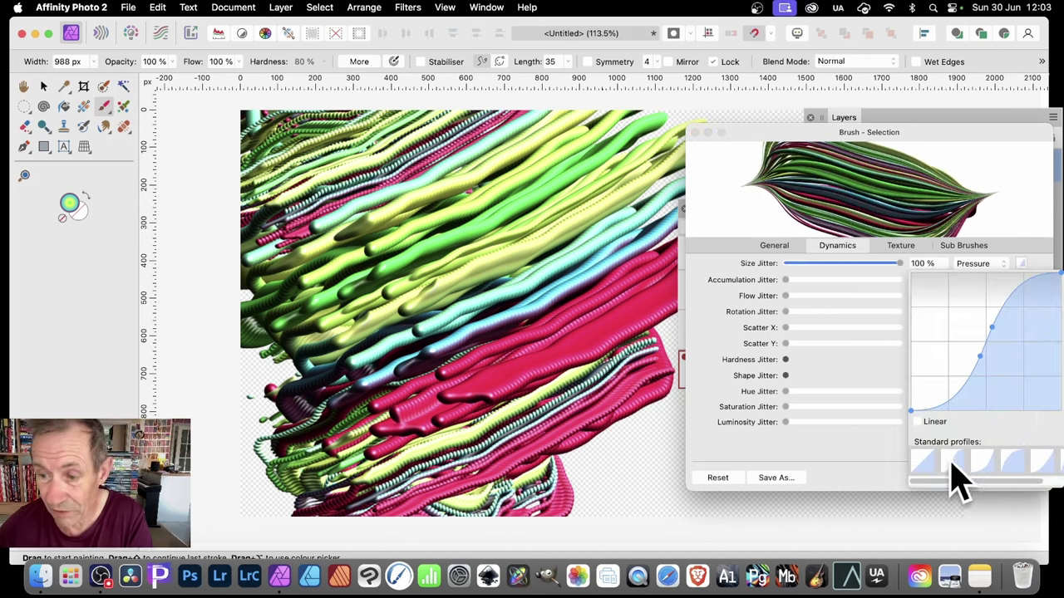
{"action": "left_click", "coordinate": [872, 463]}
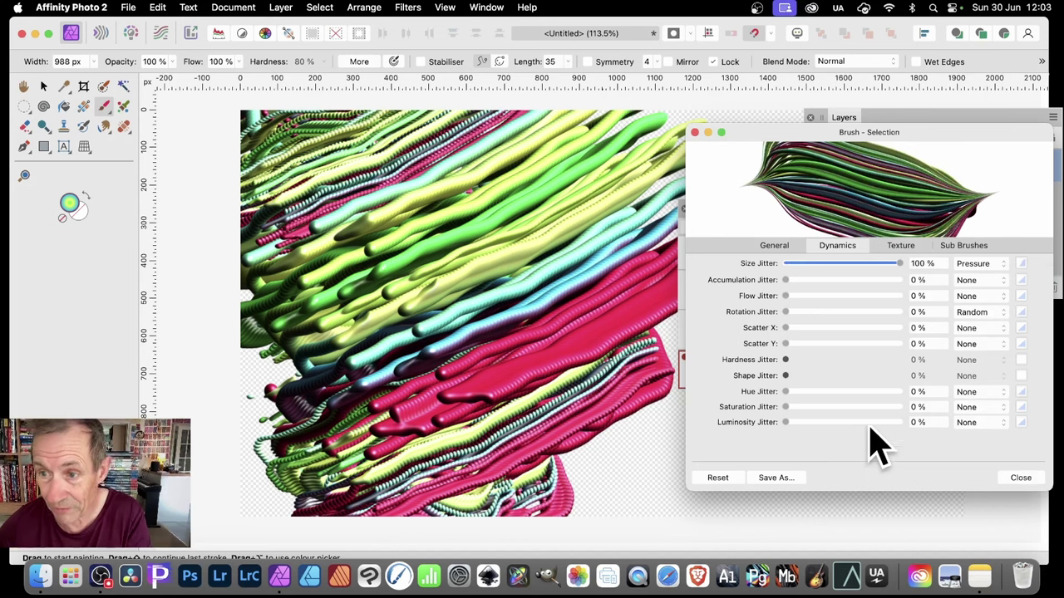
{"action": "left_click", "coordinate": [991, 266]}
{"action": "left_click", "coordinate": [985, 325]}
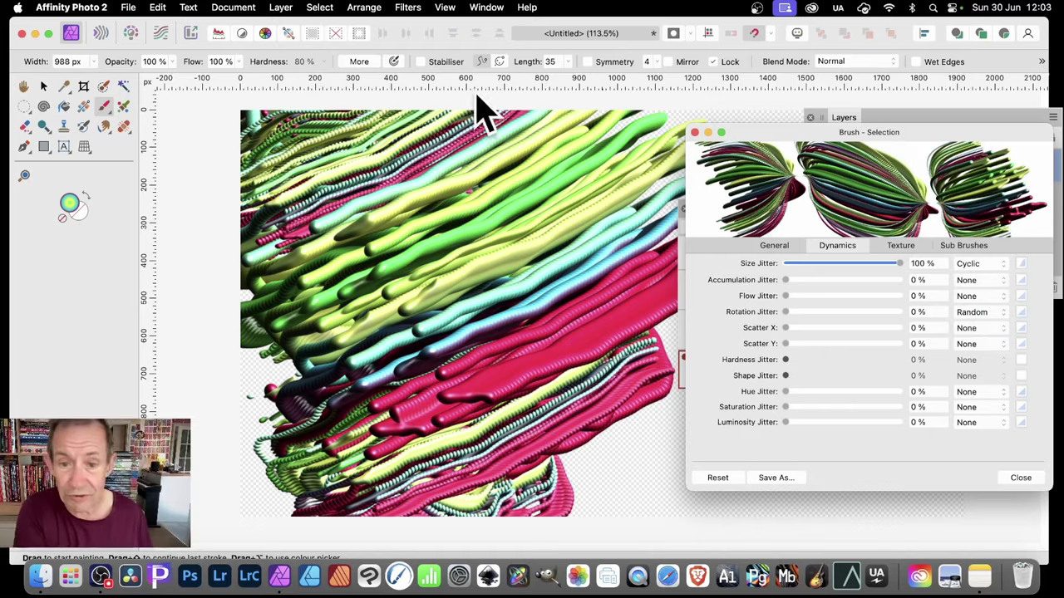
{"action": "left_click_drag", "start_coordinate": [398, 267], "coordinate": [382, 349]}
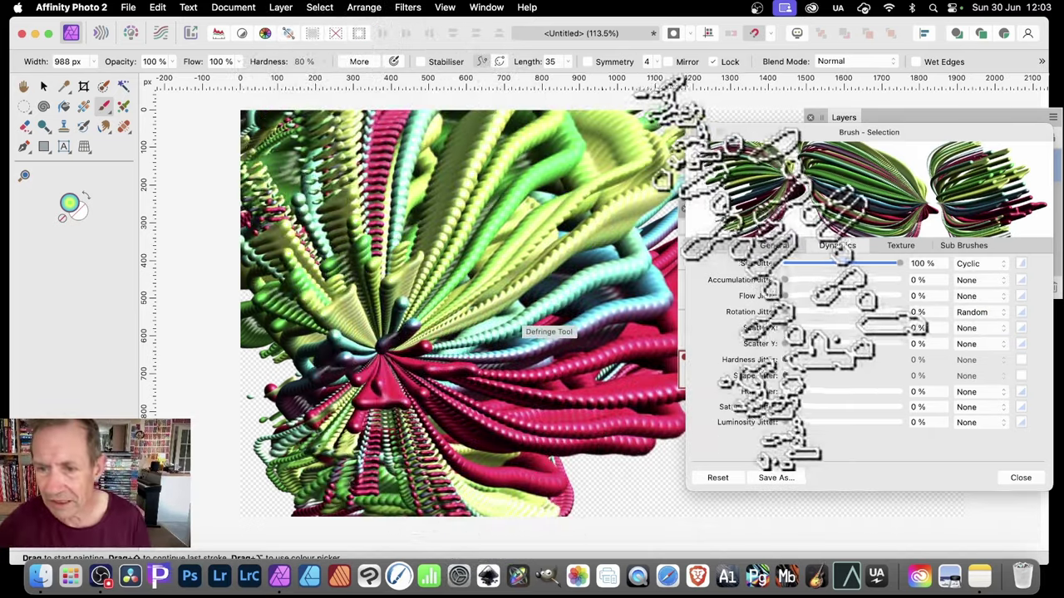
Reduce the brush size to 154.5 px and cover the left part of the canvas with winding, pod-like strokes.
{"action": "left_click", "coordinate": [774, 245]}
{"action": "left_click_drag", "start_coordinate": [871, 286], "coordinate": [849, 285]}
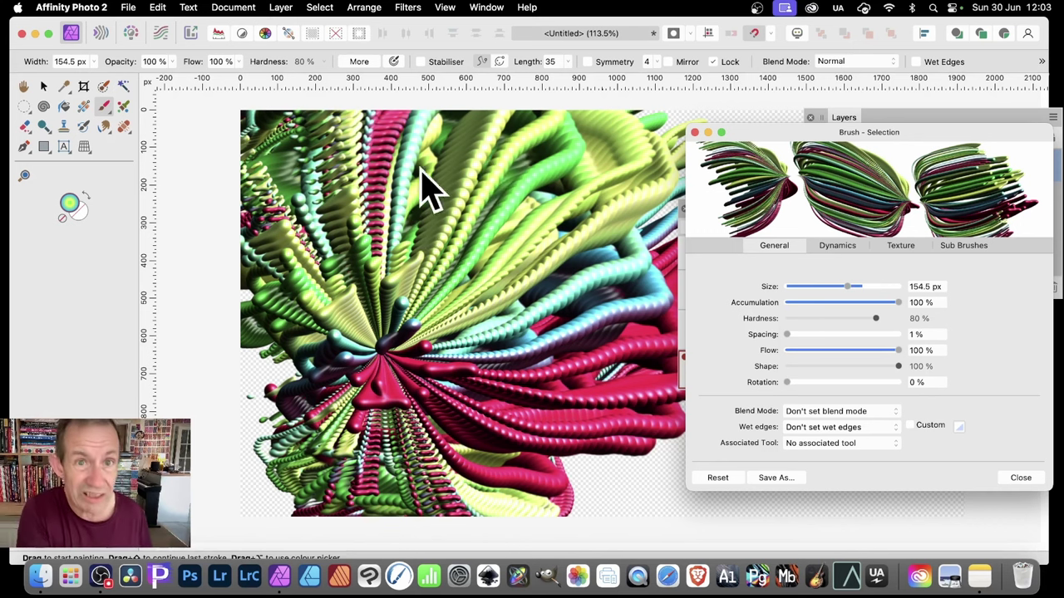
{"action": "mouse_move", "coordinate": [357, 145]}
{"action": "left_mouse_down"}
{"action": "mouse_move", "coordinate": [392, 178]}
{"action": "mouse_move", "coordinate": [581, 267]}
{"action": "mouse_move", "coordinate": [545, 358]}
{"action": "mouse_move", "coordinate": [384, 415]}
{"action": "mouse_move", "coordinate": [403, 303]}
{"action": "mouse_move", "coordinate": [590, 200]}
{"action": "mouse_move", "coordinate": [581, 370]}
{"action": "mouse_move", "coordinate": [357, 291]}
{"action": "mouse_move", "coordinate": [279, 179]}
{"action": "mouse_move", "coordinate": [329, 171]}
{"action": "mouse_move", "coordinate": [380, 344]}
{"action": "mouse_move", "coordinate": [296, 238]}
{"action": "mouse_move", "coordinate": [552, 341]}
{"action": "mouse_move", "coordinate": [546, 427]}
{"action": "mouse_move", "coordinate": [404, 356]}
{"action": "mouse_move", "coordinate": [570, 166]}
{"action": "mouse_move", "coordinate": [565, 283]}
{"action": "mouse_move", "coordinate": [552, 244]}
{"action": "mouse_move", "coordinate": [321, 391]}
{"action": "mouse_move", "coordinate": [452, 230]}
{"action": "mouse_move", "coordinate": [623, 441]}
{"action": "mouse_move", "coordinate": [563, 486]}
{"action": "mouse_move", "coordinate": [457, 453]}
{"action": "left_mouse_up"}
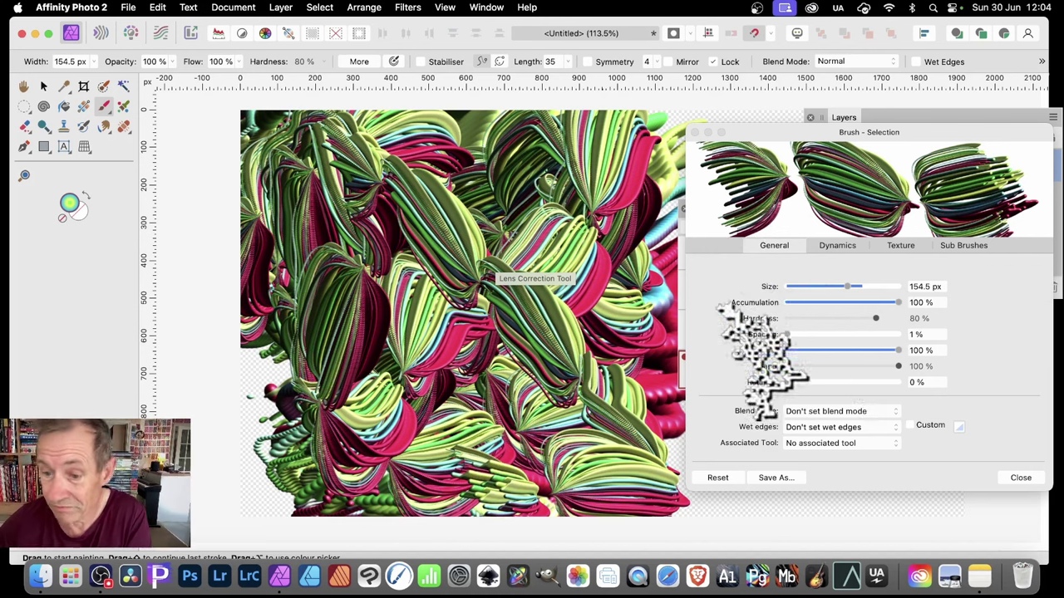
{"action": "mouse_move", "coordinate": [823, 383]}
{"action": "left_mouse_down"}
{"action": "mouse_move", "coordinate": [926, 384]}
{"action": "mouse_move", "coordinate": [777, 385]}
{"action": "mouse_move", "coordinate": [939, 387]}
{"action": "mouse_move", "coordinate": [717, 408]}
{"action": "left_mouse_up"}
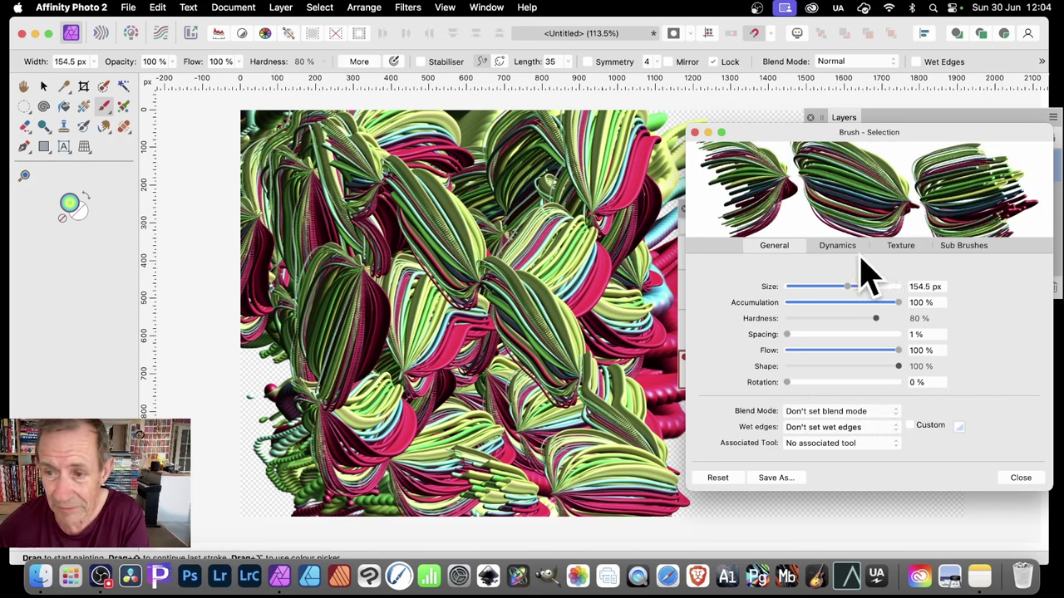
Set the rotation jitter to 100 % with Random control and paint a speckled area over the middle of the artwork.
{"action": "left_click", "coordinate": [837, 246]}
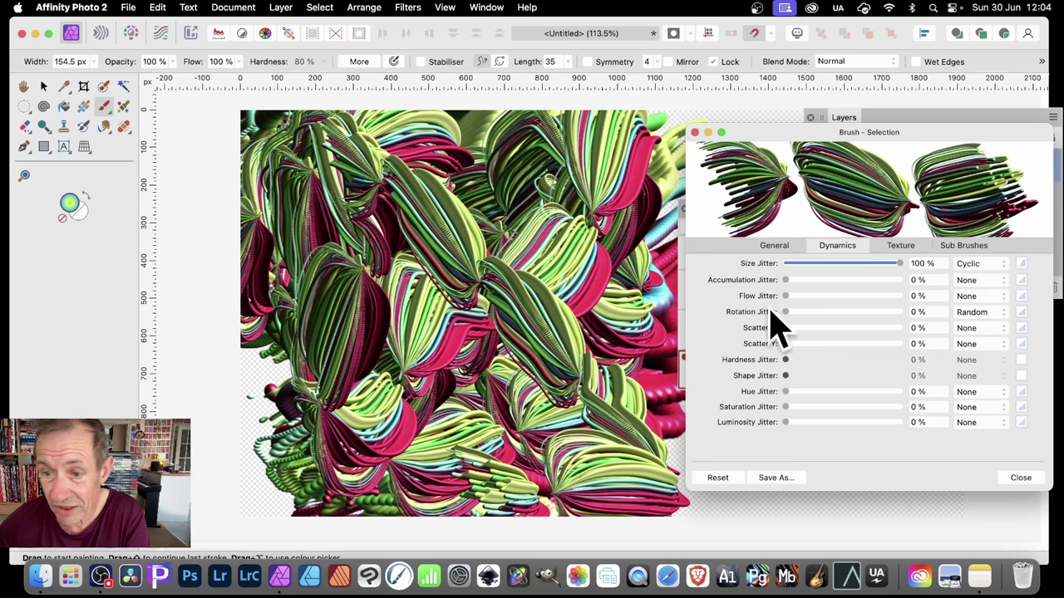
{"action": "left_click_drag", "start_coordinate": [793, 314], "coordinate": [915, 319]}
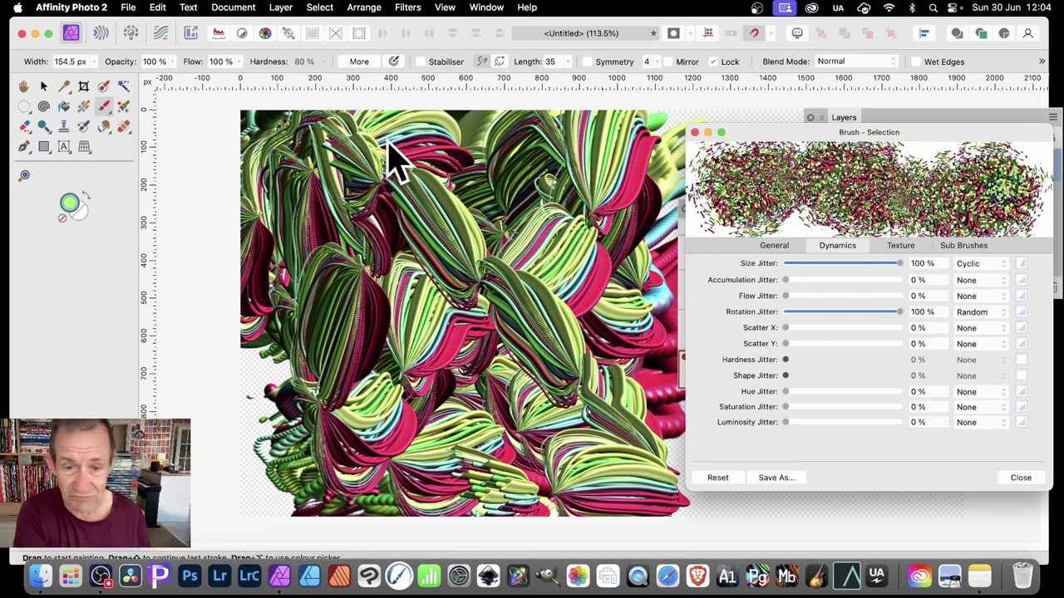
{"action": "mouse_move", "coordinate": [361, 207]}
{"action": "left_mouse_down"}
{"action": "mouse_move", "coordinate": [398, 190]}
{"action": "mouse_move", "coordinate": [474, 202]}
{"action": "mouse_move", "coordinate": [532, 259]}
{"action": "mouse_move", "coordinate": [538, 337]}
{"action": "mouse_move", "coordinate": [383, 411]}
{"action": "mouse_move", "coordinate": [331, 363]}
{"action": "mouse_move", "coordinate": [432, 274]}
{"action": "mouse_move", "coordinate": [505, 166]}
{"action": "mouse_move", "coordinate": [564, 234]}
{"action": "mouse_move", "coordinate": [594, 322]}
{"action": "mouse_move", "coordinate": [428, 337]}
{"action": "left_mouse_up"}
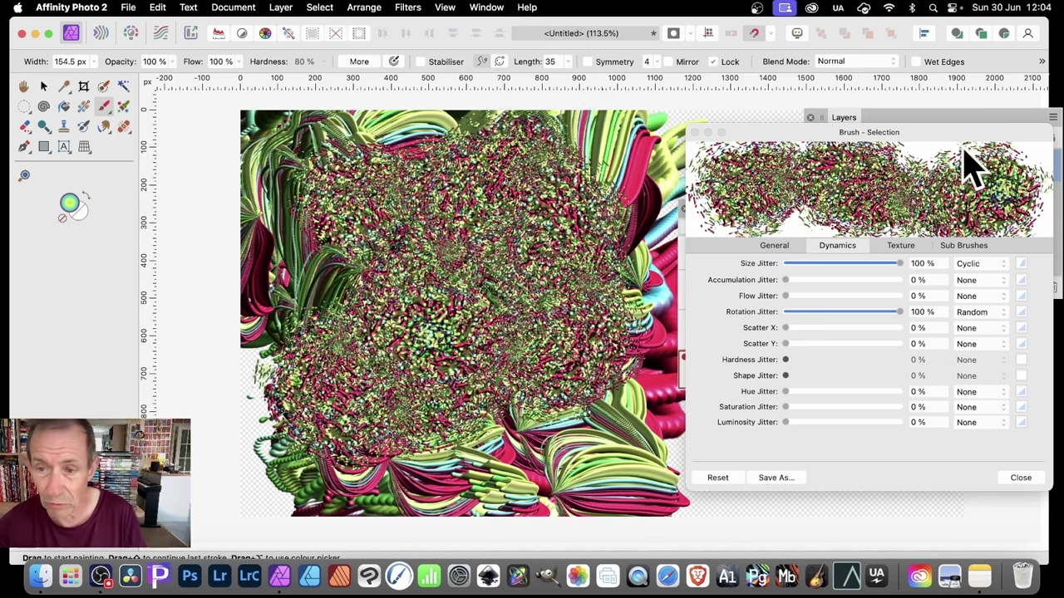
Switch the rotation jitter to Cyclic control with an S-curve profile and paint swirling strokes over the speckled area.
{"action": "left_click", "coordinate": [970, 314]}
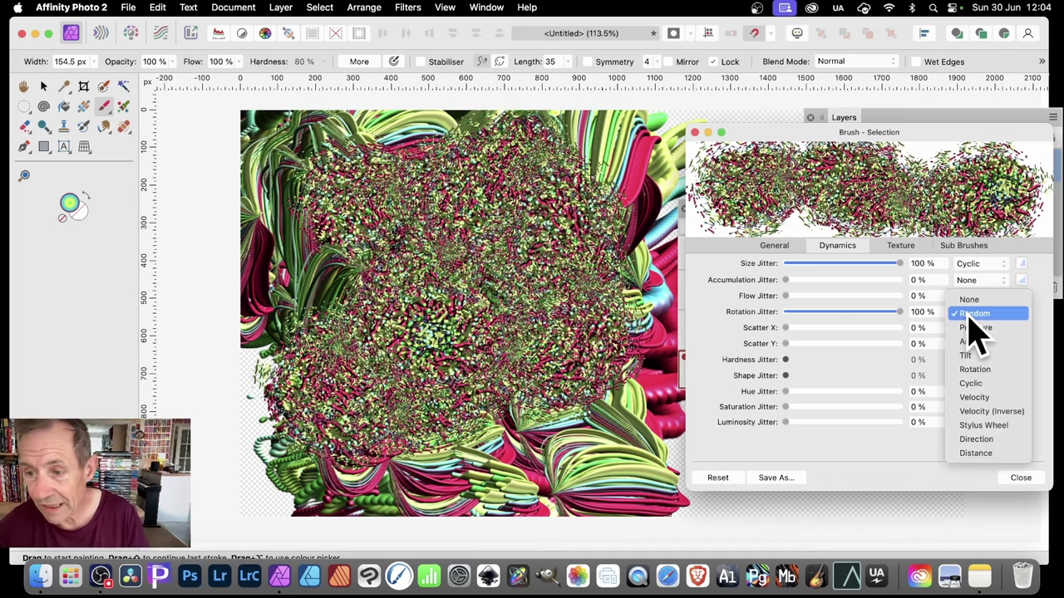
{"action": "left_click", "coordinate": [972, 383]}
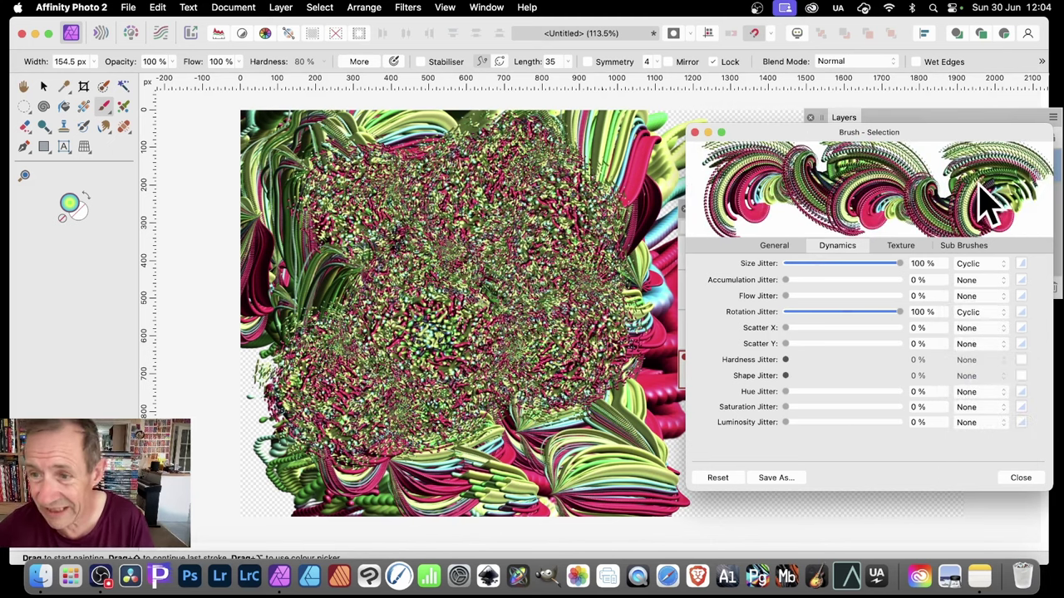
{"action": "left_click", "coordinate": [1020, 313]}
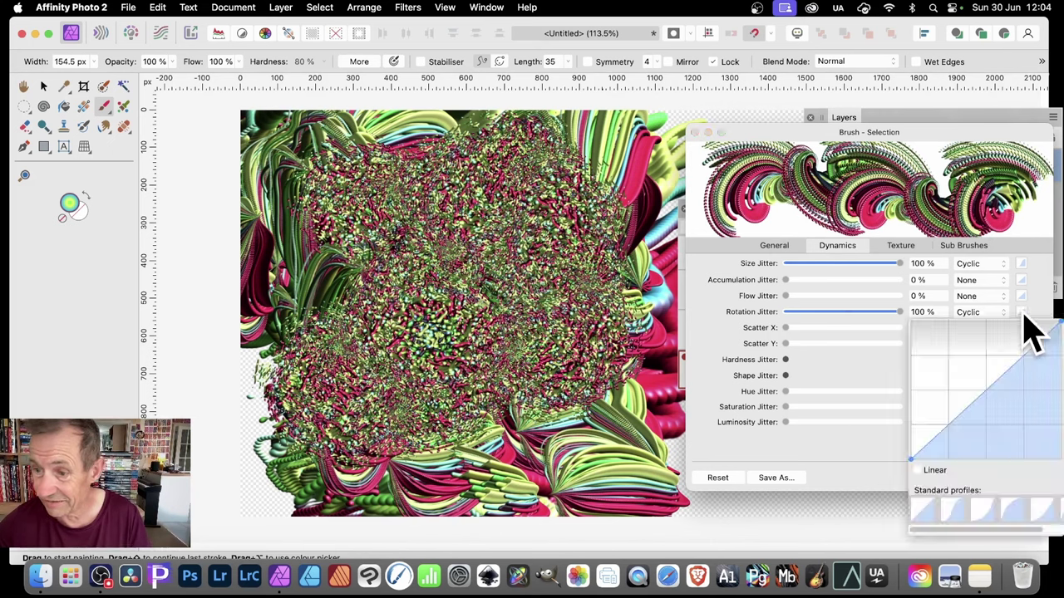
{"action": "left_click", "coordinate": [954, 512]}
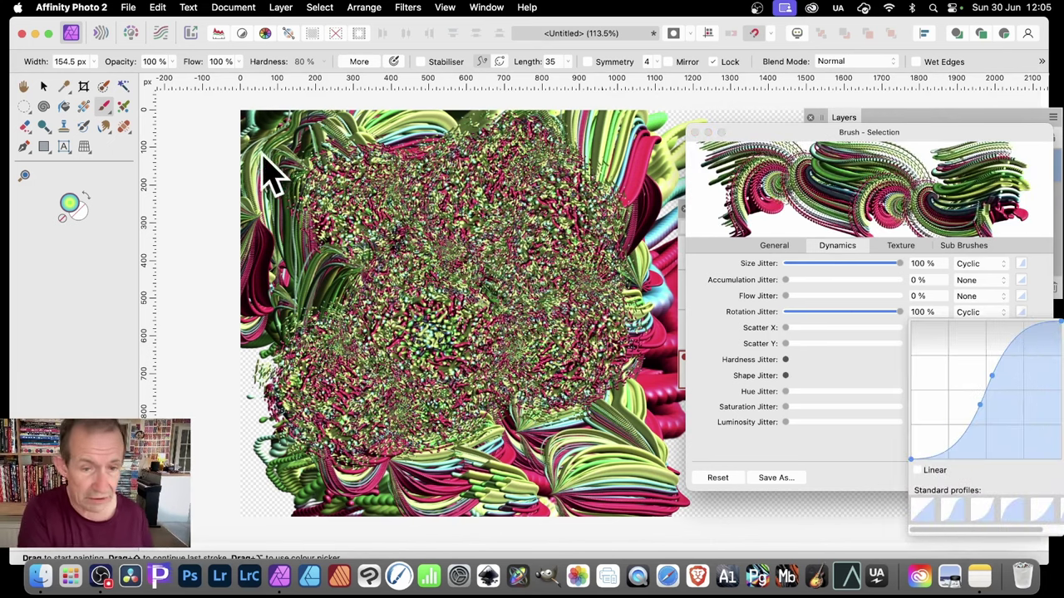
{"action": "mouse_move", "coordinate": [278, 179]}
{"action": "left_mouse_down"}
{"action": "mouse_move", "coordinate": [314, 190]}
{"action": "mouse_move", "coordinate": [343, 172]}
{"action": "mouse_move", "coordinate": [395, 195]}
{"action": "mouse_move", "coordinate": [455, 197]}
{"action": "mouse_move", "coordinate": [539, 243]}
{"action": "mouse_move", "coordinate": [561, 334]}
{"action": "mouse_move", "coordinate": [441, 420]}
{"action": "mouse_move", "coordinate": [363, 382]}
{"action": "mouse_move", "coordinate": [472, 281]}
{"action": "mouse_move", "coordinate": [518, 219]}
{"action": "mouse_move", "coordinate": [532, 345]}
{"action": "mouse_move", "coordinate": [470, 249]}
{"action": "mouse_move", "coordinate": [565, 137]}
{"action": "mouse_move", "coordinate": [594, 344]}
{"action": "mouse_move", "coordinate": [582, 250]}
{"action": "mouse_move", "coordinate": [528, 341]}
{"action": "mouse_move", "coordinate": [424, 275]}
{"action": "mouse_move", "coordinate": [382, 287]}
{"action": "mouse_move", "coordinate": [370, 237]}
{"action": "mouse_move", "coordinate": [332, 229]}
{"action": "mouse_move", "coordinate": [308, 407]}
{"action": "mouse_move", "coordinate": [362, 374]}
{"action": "mouse_move", "coordinate": [304, 349]}
{"action": "mouse_move", "coordinate": [310, 376]}
{"action": "mouse_move", "coordinate": [502, 381]}
{"action": "mouse_move", "coordinate": [590, 420]}
{"action": "left_mouse_up"}
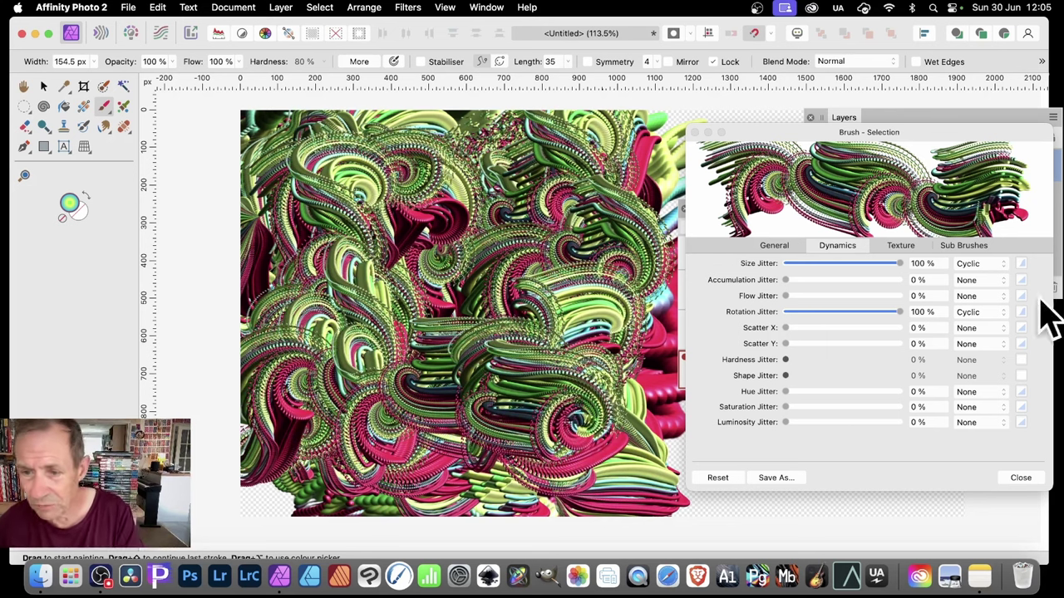
Set the brush's Scatter X to 69 % and Scatter Y to 38 %, both with Cyclic control.
{"action": "mouse_move", "coordinate": [782, 328]}
{"action": "left_mouse_down"}
{"action": "mouse_move", "coordinate": [795, 327]}
{"action": "mouse_move", "coordinate": [795, 349]}
{"action": "left_mouse_up"}
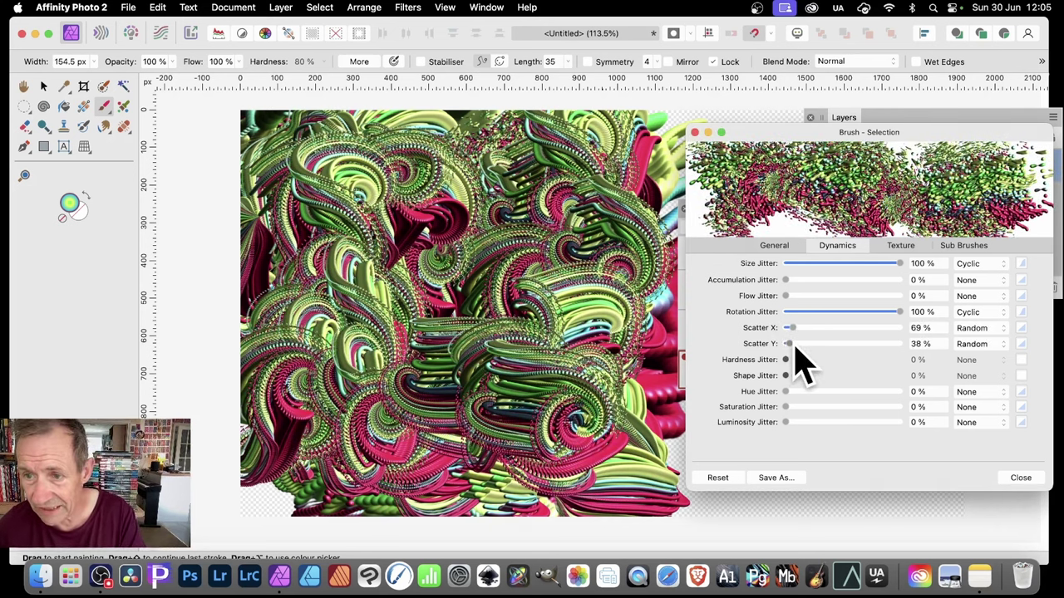
{"action": "left_click", "coordinate": [977, 329]}
{"action": "left_click", "coordinate": [972, 399]}
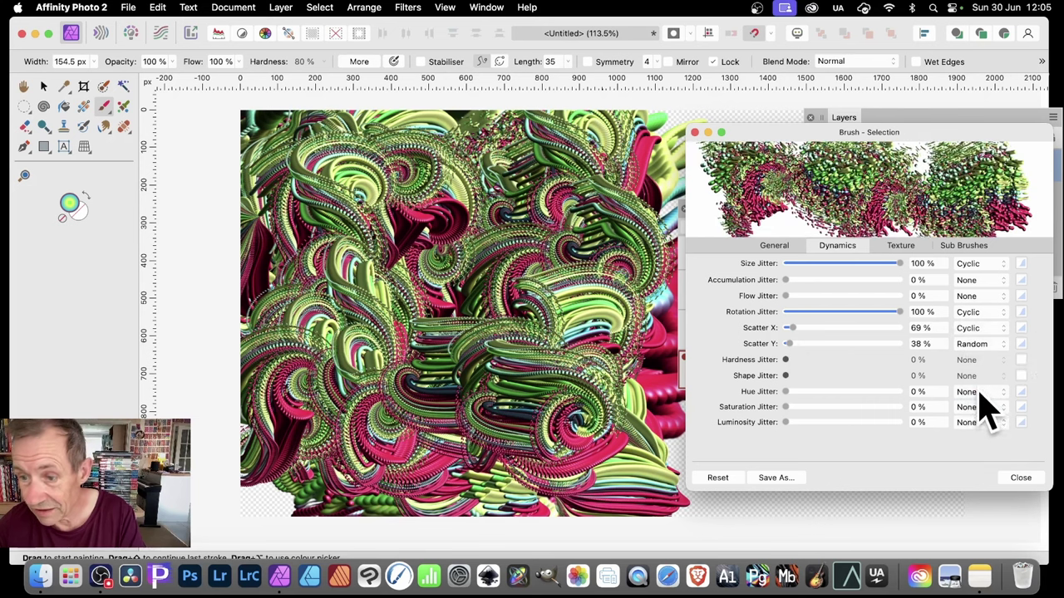
{"action": "left_click", "coordinate": [987, 344]}
{"action": "left_click", "coordinate": [986, 420]}
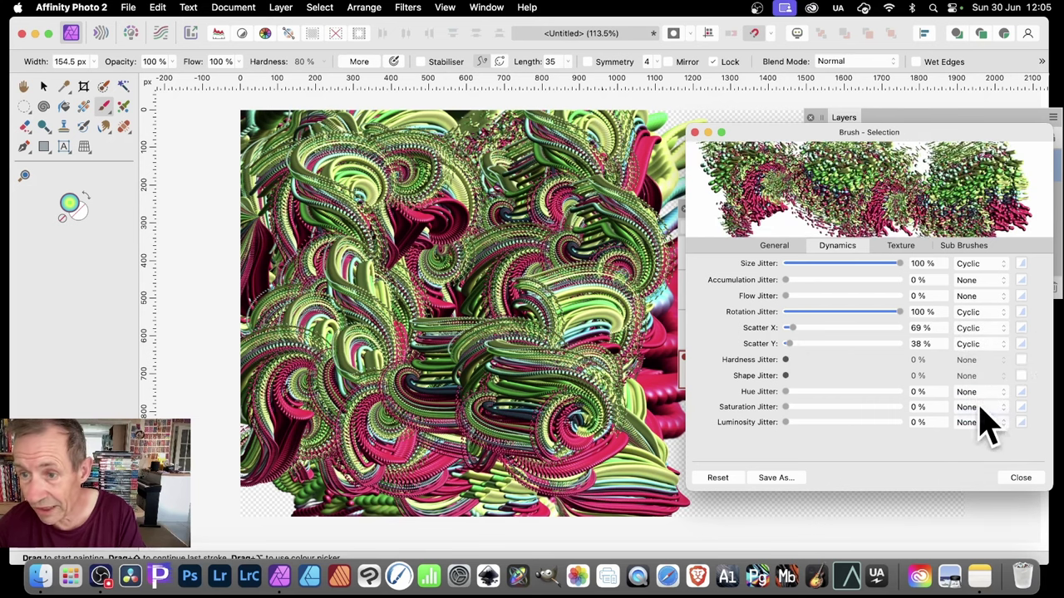
Give Scatter X a profile that rises slowly and ends steeply, and paint scattered swirls over most of the artwork.
{"action": "left_click", "coordinate": [1021, 327]}
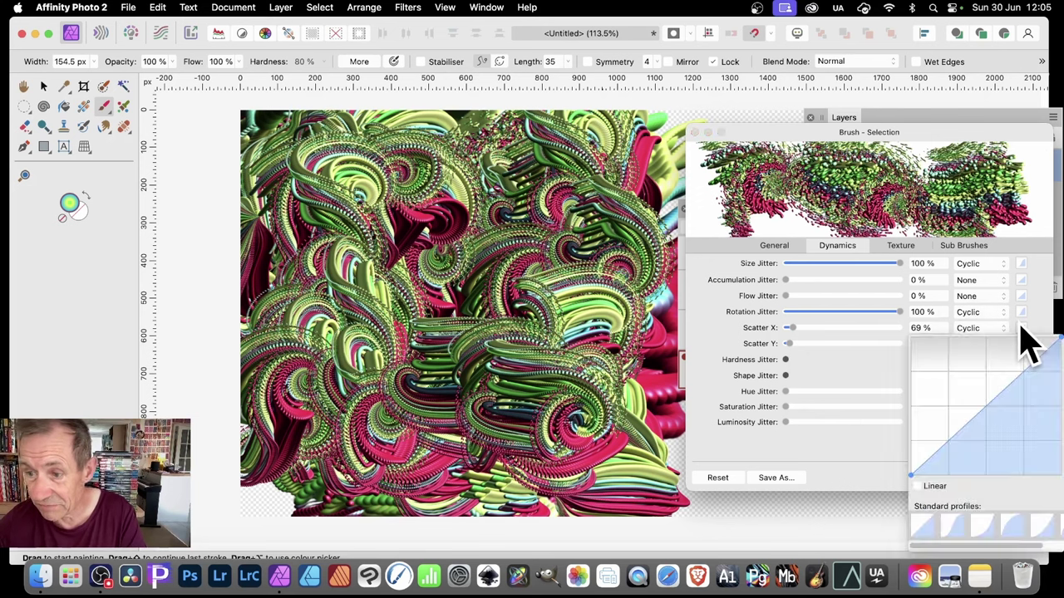
{"action": "left_click", "coordinate": [954, 530]}
{"action": "left_click", "coordinate": [983, 529]}
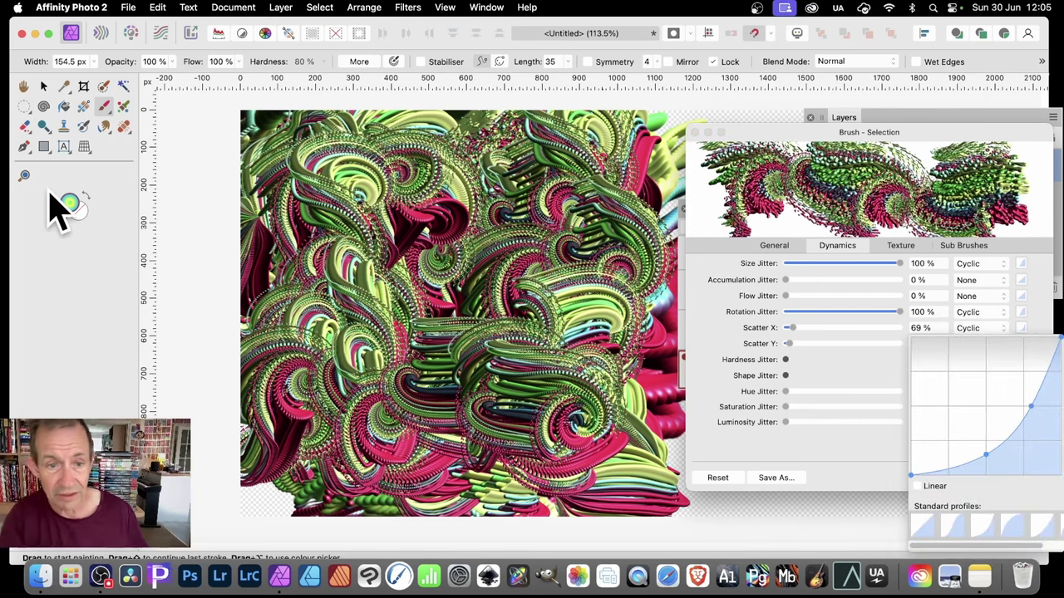
{"action": "mouse_move", "coordinate": [392, 213]}
{"action": "left_mouse_down"}
{"action": "mouse_move", "coordinate": [487, 226]}
{"action": "mouse_move", "coordinate": [541, 349]}
{"action": "mouse_move", "coordinate": [374, 397]}
{"action": "mouse_move", "coordinate": [439, 190]}
{"action": "mouse_move", "coordinate": [606, 297]}
{"action": "mouse_move", "coordinate": [491, 440]}
{"action": "mouse_move", "coordinate": [414, 307]}
{"action": "mouse_move", "coordinate": [349, 266]}
{"action": "mouse_move", "coordinate": [356, 285]}
{"action": "mouse_move", "coordinate": [439, 249]}
{"action": "mouse_move", "coordinate": [295, 403]}
{"action": "mouse_move", "coordinate": [337, 131]}
{"action": "mouse_move", "coordinate": [581, 244]}
{"action": "mouse_move", "coordinate": [452, 373]}
{"action": "mouse_move", "coordinate": [509, 133]}
{"action": "mouse_move", "coordinate": [613, 380]}
{"action": "mouse_move", "coordinate": [268, 433]}
{"action": "left_mouse_up"}
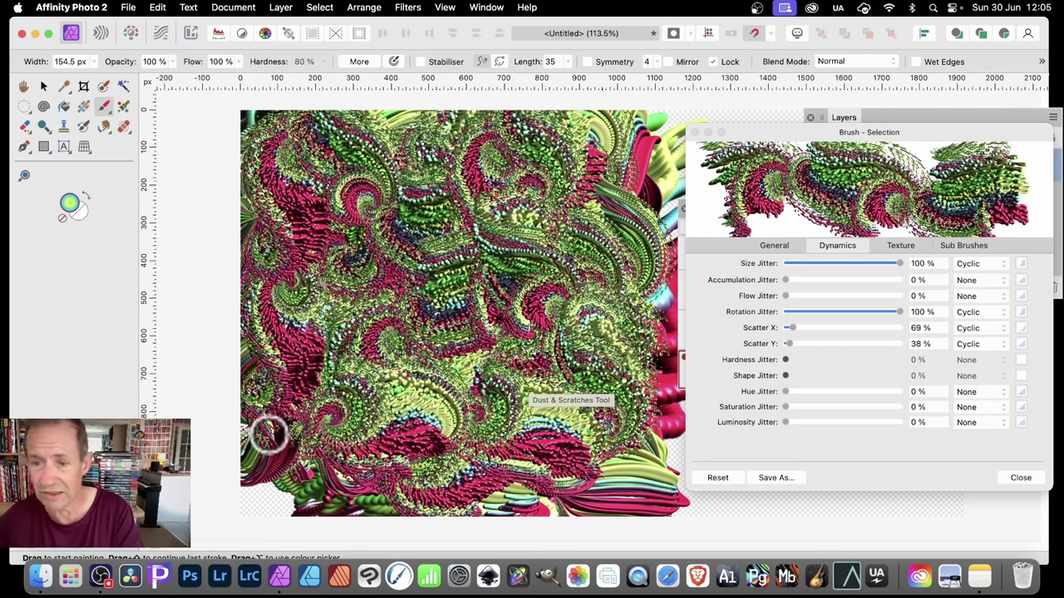
Return both scatter values to 0 %, set accumulation jitter to 68 % and flow jitter to 95 %, and paint winding strokes over the artwork.
{"action": "mouse_move", "coordinate": [810, 327]}
{"action": "left_mouse_down"}
{"action": "mouse_move", "coordinate": [786, 328]}
{"action": "mouse_move", "coordinate": [777, 344]}
{"action": "left_mouse_up"}
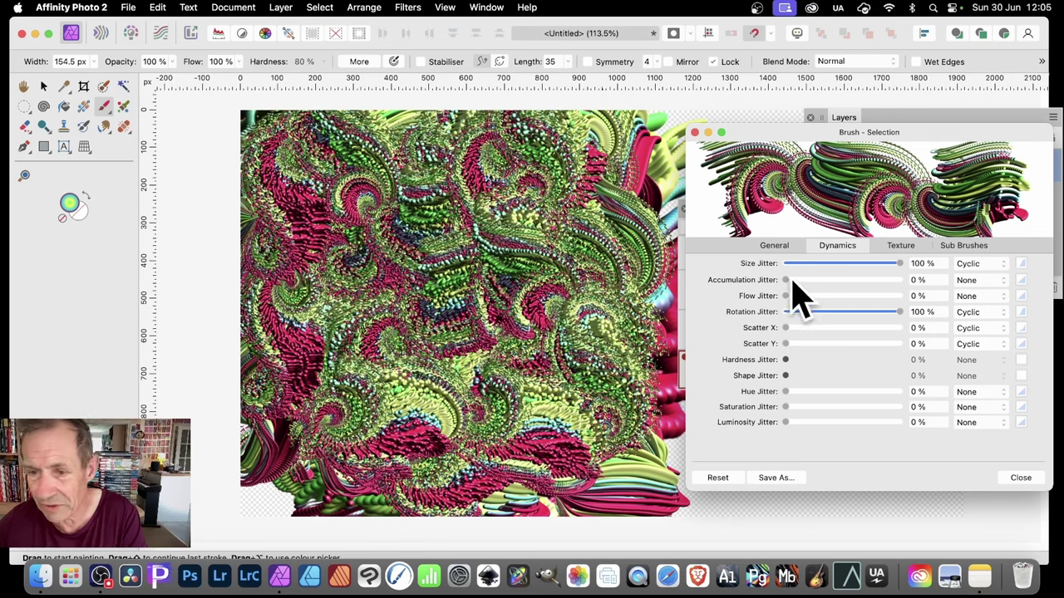
{"action": "mouse_move", "coordinate": [792, 281]}
{"action": "left_mouse_down"}
{"action": "mouse_move", "coordinate": [862, 280]}
{"action": "mouse_move", "coordinate": [870, 295]}
{"action": "mouse_move", "coordinate": [890, 296]}
{"action": "mouse_move", "coordinate": [876, 316]}
{"action": "mouse_move", "coordinate": [888, 321]}
{"action": "left_mouse_up"}
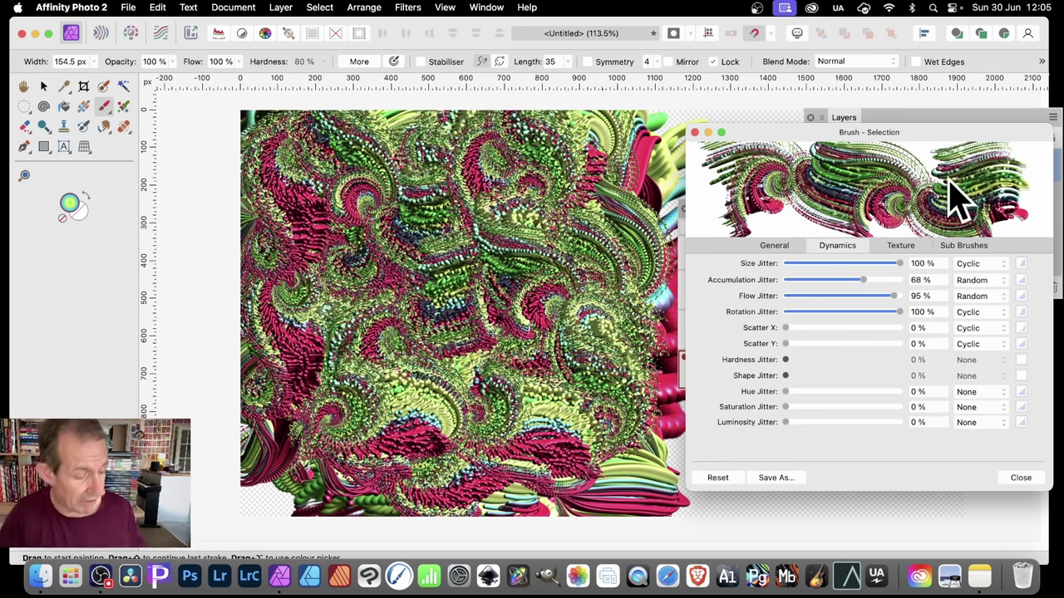
{"action": "mouse_move", "coordinate": [349, 218]}
{"action": "left_mouse_down"}
{"action": "mouse_move", "coordinate": [391, 178]}
{"action": "mouse_move", "coordinate": [474, 190]}
{"action": "mouse_move", "coordinate": [573, 241]}
{"action": "mouse_move", "coordinate": [656, 320]}
{"action": "mouse_move", "coordinate": [437, 378]}
{"action": "mouse_move", "coordinate": [340, 356]}
{"action": "mouse_move", "coordinate": [399, 304]}
{"action": "mouse_move", "coordinate": [532, 357]}
{"action": "mouse_move", "coordinate": [617, 318]}
{"action": "mouse_move", "coordinate": [629, 334]}
{"action": "mouse_move", "coordinate": [542, 358]}
{"action": "mouse_move", "coordinate": [437, 342]}
{"action": "mouse_move", "coordinate": [387, 245]}
{"action": "mouse_move", "coordinate": [415, 171]}
{"action": "mouse_move", "coordinate": [551, 179]}
{"action": "mouse_move", "coordinate": [637, 213]}
{"action": "mouse_move", "coordinate": [651, 327]}
{"action": "mouse_move", "coordinate": [404, 429]}
{"action": "mouse_move", "coordinate": [410, 333]}
{"action": "mouse_move", "coordinate": [515, 191]}
{"action": "left_mouse_up"}
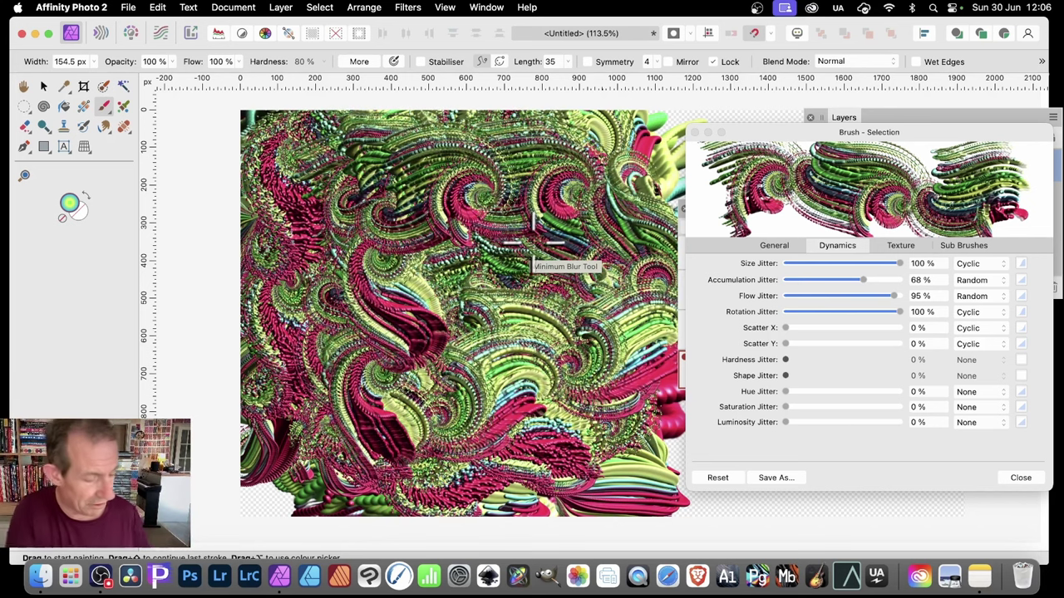
{"action": "mouse_move", "coordinate": [351, 148]}
{"action": "left_mouse_down"}
{"action": "mouse_move", "coordinate": [522, 177]}
{"action": "mouse_move", "coordinate": [628, 281]}
{"action": "left_mouse_up"}
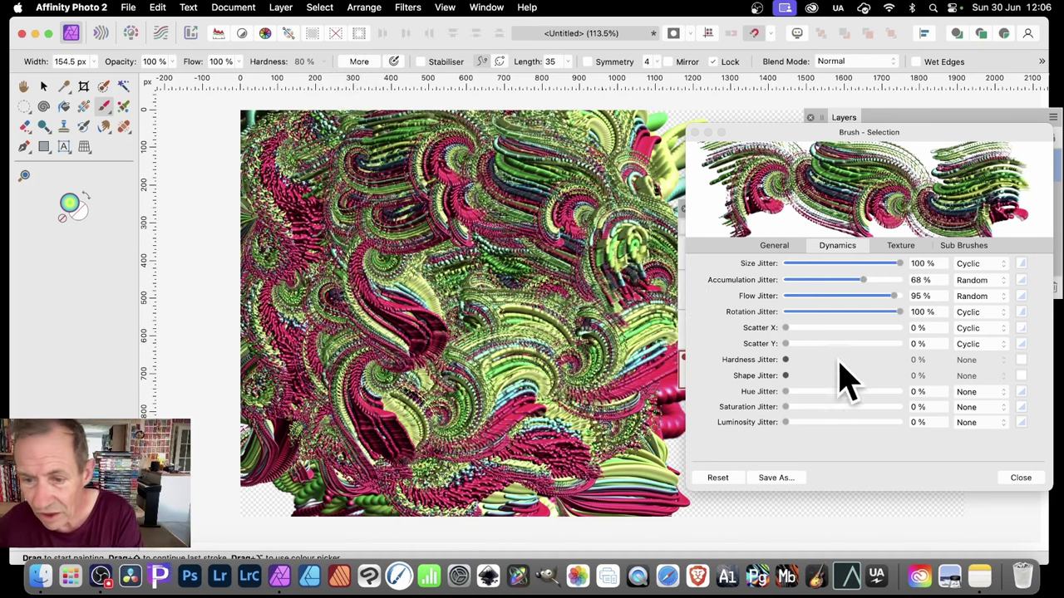
Set the hue jitter to 100 % with Random control and paint multicoloured swirls over the upper and middle artwork.
{"action": "left_click_drag", "start_coordinate": [785, 391], "coordinate": [927, 409]}
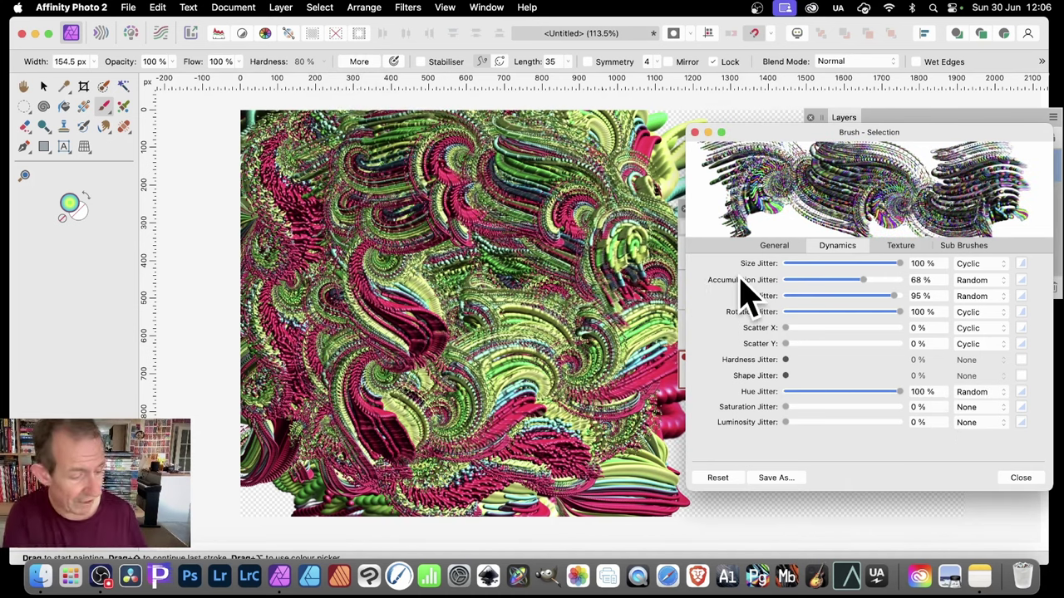
{"action": "mouse_move", "coordinate": [308, 185]}
{"action": "left_mouse_down"}
{"action": "mouse_move", "coordinate": [487, 213]}
{"action": "mouse_move", "coordinate": [553, 273]}
{"action": "mouse_move", "coordinate": [531, 333]}
{"action": "mouse_move", "coordinate": [291, 270]}
{"action": "left_mouse_up"}
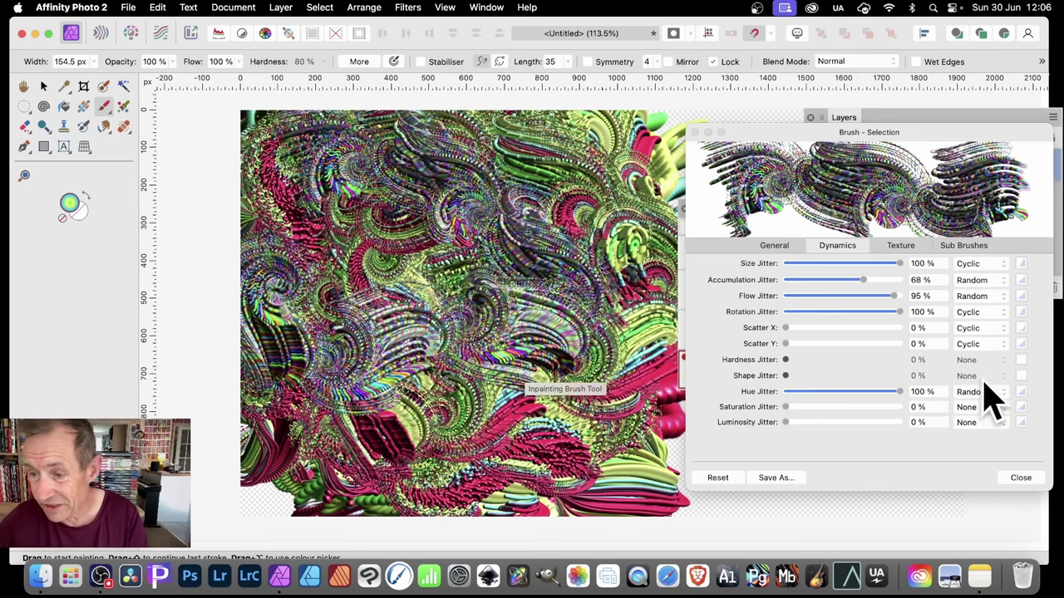
Switch the hue jitter to Cyclic control and adjust its curve profile.
{"action": "left_click", "coordinate": [989, 392]}
{"action": "left_click", "coordinate": [985, 463]}
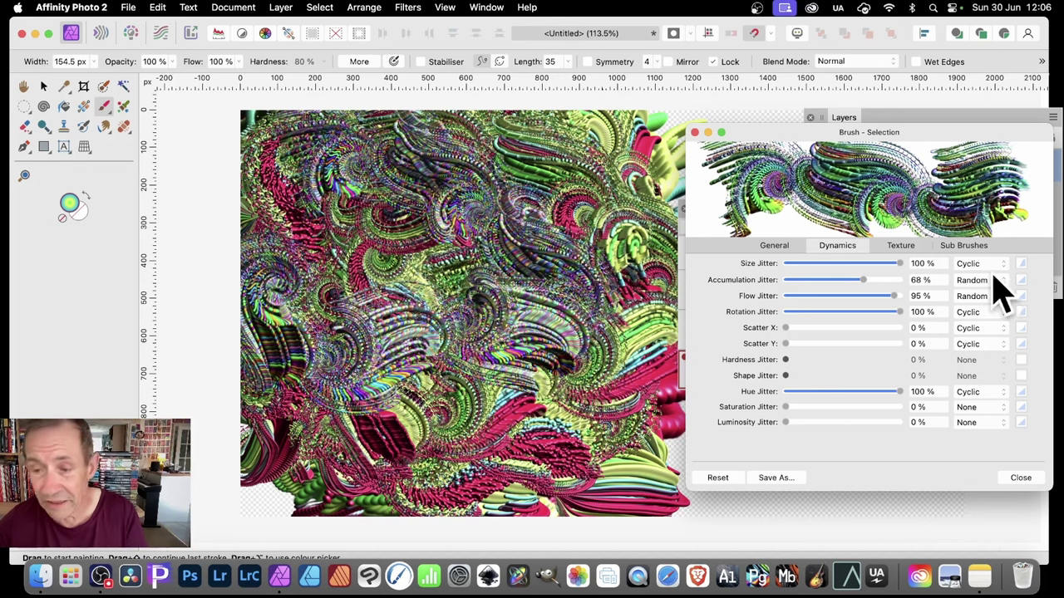
{"action": "left_click", "coordinate": [1021, 392]}
{"action": "left_click", "coordinate": [955, 362]}
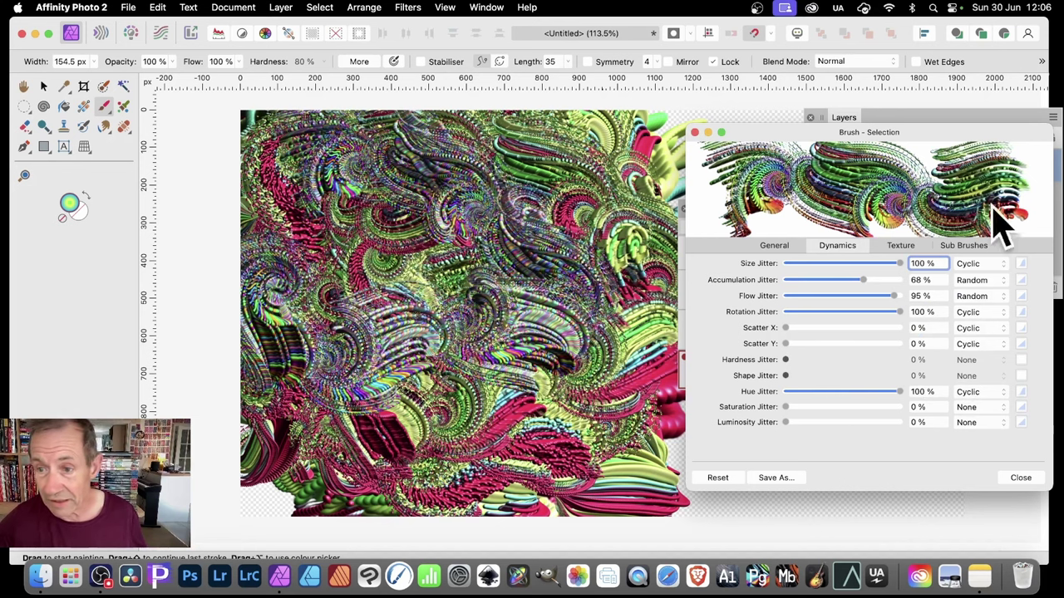
Increase the brush size to 278 px and cover nearly the whole canvas with large, rainbow-tinted winding strokes.
{"action": "left_click", "coordinate": [773, 246]}
{"action": "left_click_drag", "start_coordinate": [843, 285], "coordinate": [863, 289]}
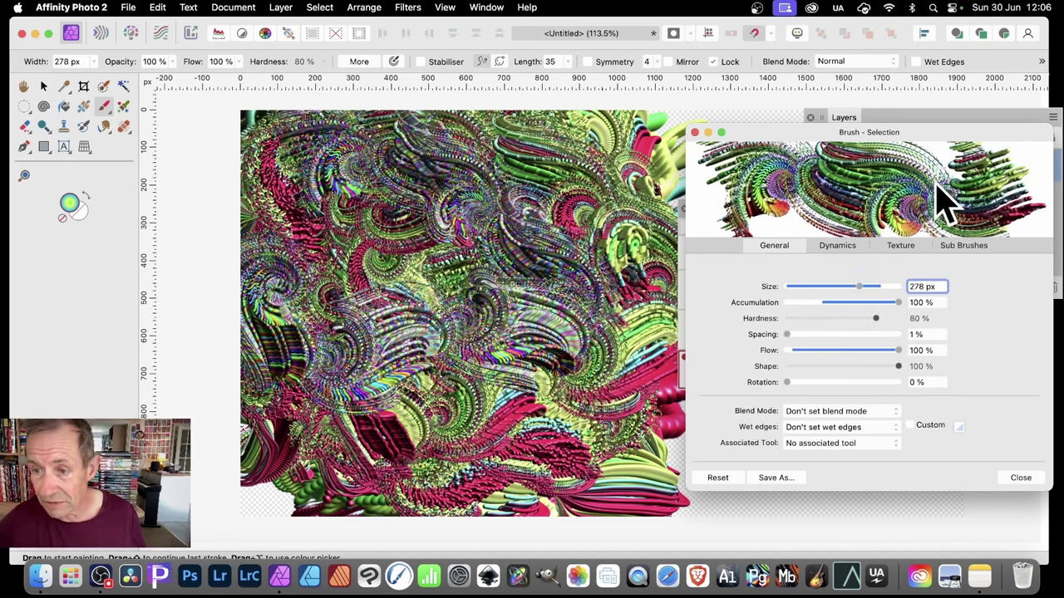
{"action": "left_click", "coordinate": [1033, 479]}
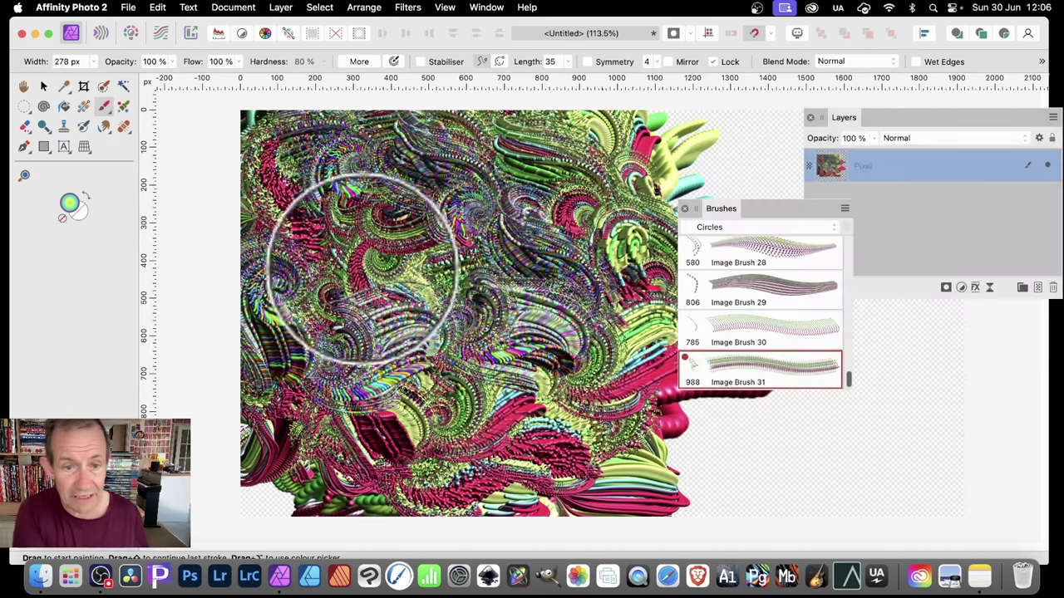
{"action": "mouse_move", "coordinate": [449, 225]}
{"action": "left_mouse_down"}
{"action": "mouse_move", "coordinate": [585, 202]}
{"action": "mouse_move", "coordinate": [616, 364]}
{"action": "mouse_move", "coordinate": [453, 421]}
{"action": "mouse_move", "coordinate": [457, 360]}
{"action": "mouse_move", "coordinate": [422, 311]}
{"action": "mouse_move", "coordinate": [374, 291]}
{"action": "mouse_move", "coordinate": [340, 257]}
{"action": "mouse_move", "coordinate": [333, 217]}
{"action": "mouse_move", "coordinate": [380, 173]}
{"action": "mouse_move", "coordinate": [415, 188]}
{"action": "mouse_move", "coordinate": [561, 152]}
{"action": "mouse_move", "coordinate": [748, 155]}
{"action": "mouse_move", "coordinate": [780, 171]}
{"action": "mouse_move", "coordinate": [875, 320]}
{"action": "mouse_move", "coordinate": [883, 344]}
{"action": "mouse_move", "coordinate": [866, 410]}
{"action": "mouse_move", "coordinate": [735, 466]}
{"action": "mouse_move", "coordinate": [640, 454]}
{"action": "mouse_move", "coordinate": [616, 430]}
{"action": "mouse_move", "coordinate": [514, 431]}
{"action": "mouse_move", "coordinate": [478, 416]}
{"action": "mouse_move", "coordinate": [467, 405]}
{"action": "mouse_move", "coordinate": [457, 320]}
{"action": "mouse_move", "coordinate": [360, 282]}
{"action": "mouse_move", "coordinate": [332, 236]}
{"action": "mouse_move", "coordinate": [479, 133]}
{"action": "mouse_move", "coordinate": [545, 159]}
{"action": "mouse_move", "coordinate": [657, 149]}
{"action": "mouse_move", "coordinate": [697, 159]}
{"action": "mouse_move", "coordinate": [699, 176]}
{"action": "mouse_move", "coordinate": [400, 320]}
{"action": "mouse_move", "coordinate": [443, 237]}
{"action": "mouse_move", "coordinate": [468, 310]}
{"action": "mouse_move", "coordinate": [492, 276]}
{"action": "mouse_move", "coordinate": [423, 244]}
{"action": "mouse_move", "coordinate": [369, 197]}
{"action": "mouse_move", "coordinate": [283, 184]}
{"action": "mouse_move", "coordinate": [293, 146]}
{"action": "mouse_move", "coordinate": [402, 159]}
{"action": "mouse_move", "coordinate": [491, 140]}
{"action": "mouse_move", "coordinate": [580, 208]}
{"action": "mouse_move", "coordinate": [576, 390]}
{"action": "mouse_move", "coordinate": [480, 429]}
{"action": "mouse_move", "coordinate": [214, 440]}
{"action": "left_mouse_up"}
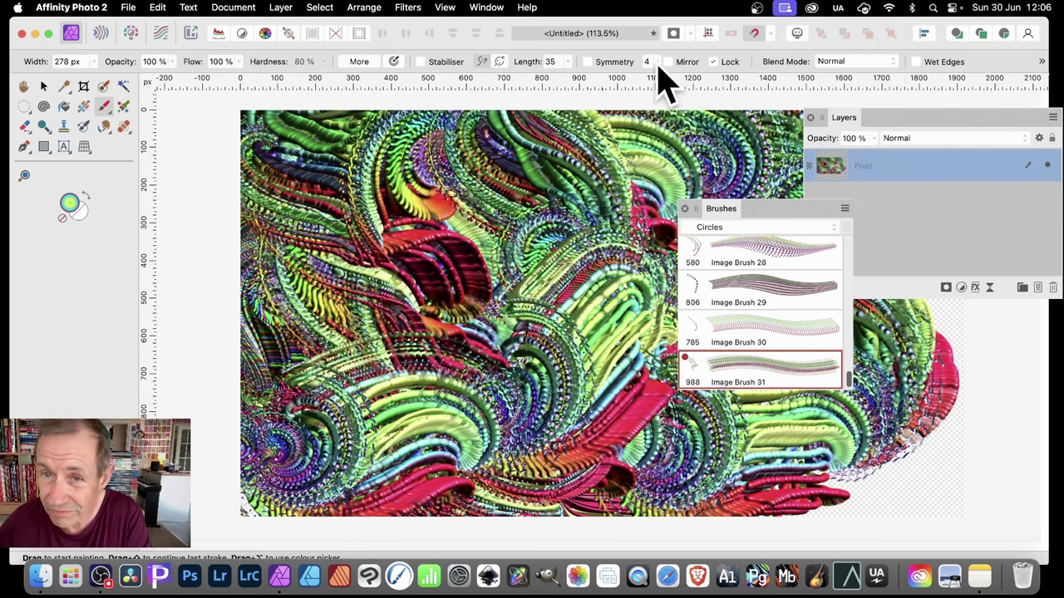
Turn on brush symmetry with a value of 4 and paint a radial star and swirl pattern around the canvas centre.
{"action": "left_click", "coordinate": [589, 62]}
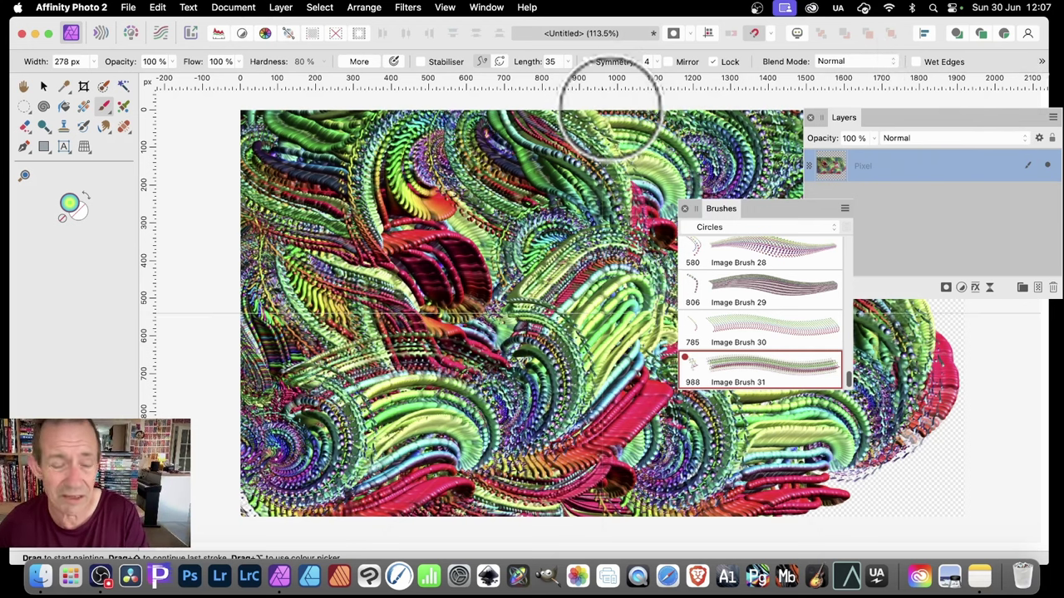
{"action": "mouse_move", "coordinate": [498, 299]}
{"action": "left_mouse_down"}
{"action": "mouse_move", "coordinate": [576, 325]}
{"action": "mouse_move", "coordinate": [565, 285]}
{"action": "mouse_move", "coordinate": [518, 238]}
{"action": "mouse_move", "coordinate": [452, 202]}
{"action": "mouse_move", "coordinate": [433, 221]}
{"action": "mouse_move", "coordinate": [231, 131]}
{"action": "mouse_move", "coordinate": [455, 281]}
{"action": "left_mouse_up"}
{"action": "key", "text": "super+z"}
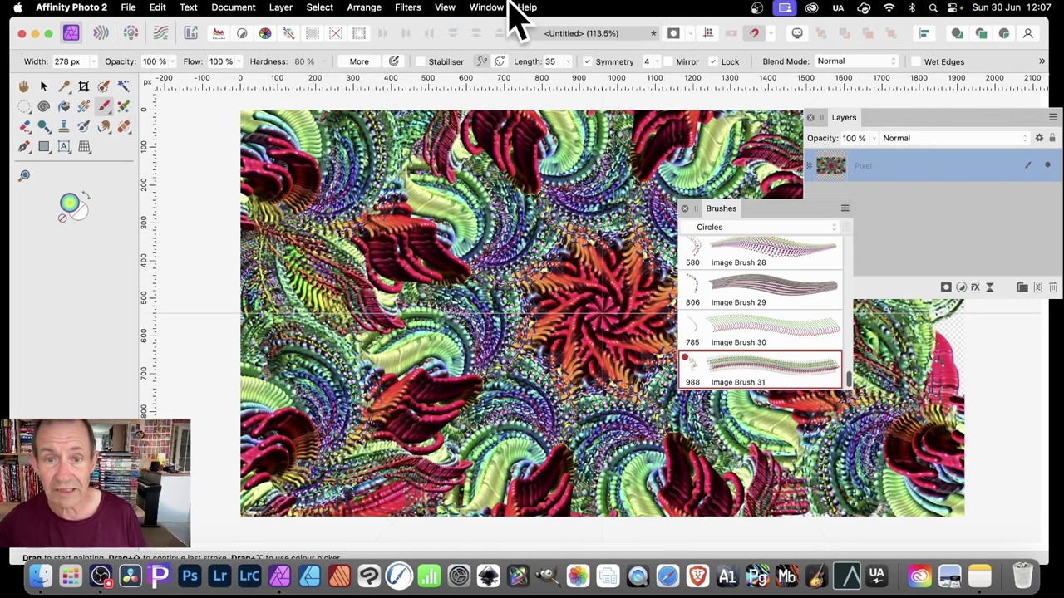
Reduce the brush width to 160 px and paint a finer symmetrical pattern from the centre out across the canvas.
{"action": "left_click", "coordinate": [95, 63]}
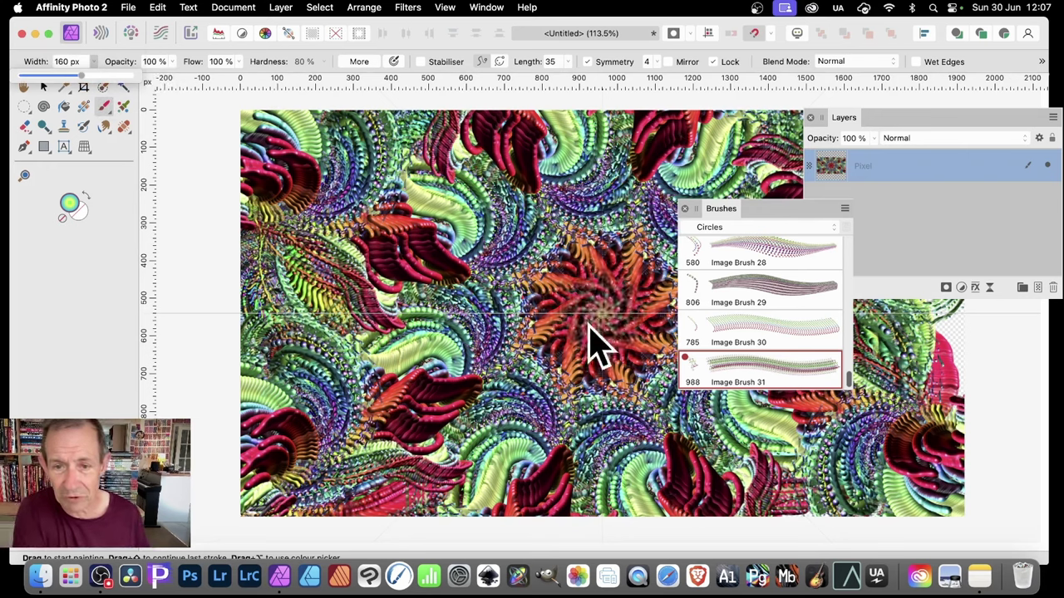
{"action": "mouse_move", "coordinate": [593, 345]}
{"action": "left_mouse_down"}
{"action": "mouse_move", "coordinate": [592, 287]}
{"action": "mouse_move", "coordinate": [517, 260]}
{"action": "mouse_move", "coordinate": [473, 218]}
{"action": "mouse_move", "coordinate": [438, 236]}
{"action": "mouse_move", "coordinate": [403, 204]}
{"action": "mouse_move", "coordinate": [329, 204]}
{"action": "mouse_move", "coordinate": [326, 168]}
{"action": "mouse_move", "coordinate": [480, 269]}
{"action": "mouse_move", "coordinate": [591, 322]}
{"action": "mouse_move", "coordinate": [407, 266]}
{"action": "mouse_move", "coordinate": [401, 234]}
{"action": "mouse_move", "coordinate": [332, 226]}
{"action": "mouse_move", "coordinate": [293, 181]}
{"action": "mouse_move", "coordinate": [377, 160]}
{"action": "mouse_move", "coordinate": [463, 187]}
{"action": "mouse_move", "coordinate": [494, 218]}
{"action": "mouse_move", "coordinate": [473, 282]}
{"action": "mouse_move", "coordinate": [363, 320]}
{"action": "mouse_move", "coordinate": [403, 337]}
{"action": "mouse_move", "coordinate": [369, 299]}
{"action": "mouse_move", "coordinate": [380, 226]}
{"action": "mouse_move", "coordinate": [338, 247]}
{"action": "mouse_move", "coordinate": [276, 231]}
{"action": "mouse_move", "coordinate": [295, 154]}
{"action": "mouse_move", "coordinate": [405, 135]}
{"action": "mouse_move", "coordinate": [347, 394]}
{"action": "mouse_move", "coordinate": [247, 470]}
{"action": "left_mouse_up"}
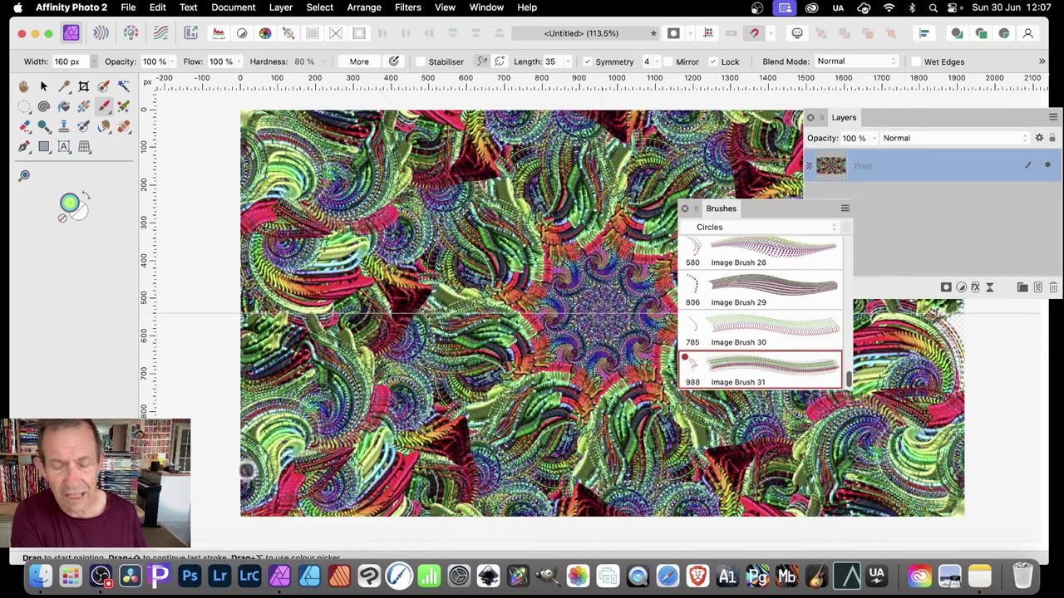
{"action": "mouse_move", "coordinate": [515, 289]}
{"action": "left_mouse_down"}
{"action": "mouse_move", "coordinate": [590, 264]}
{"action": "mouse_move", "coordinate": [553, 182]}
{"action": "mouse_move", "coordinate": [630, 180]}
{"action": "mouse_move", "coordinate": [606, 174]}
{"action": "mouse_move", "coordinate": [720, 133]}
{"action": "mouse_move", "coordinate": [844, 162]}
{"action": "left_mouse_up"}
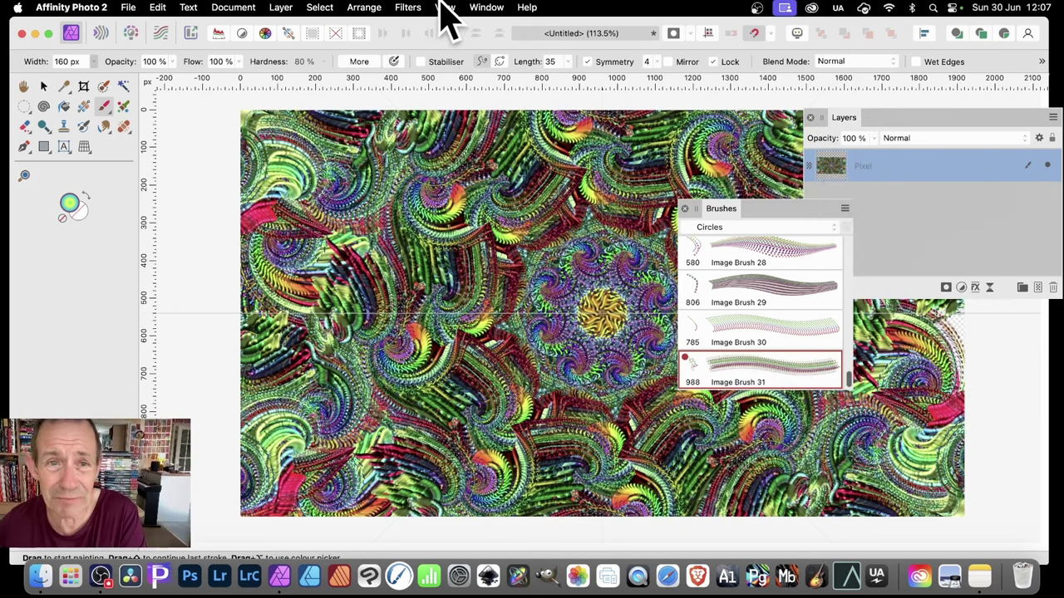
{"action": "left_click", "coordinate": [407, 9]}
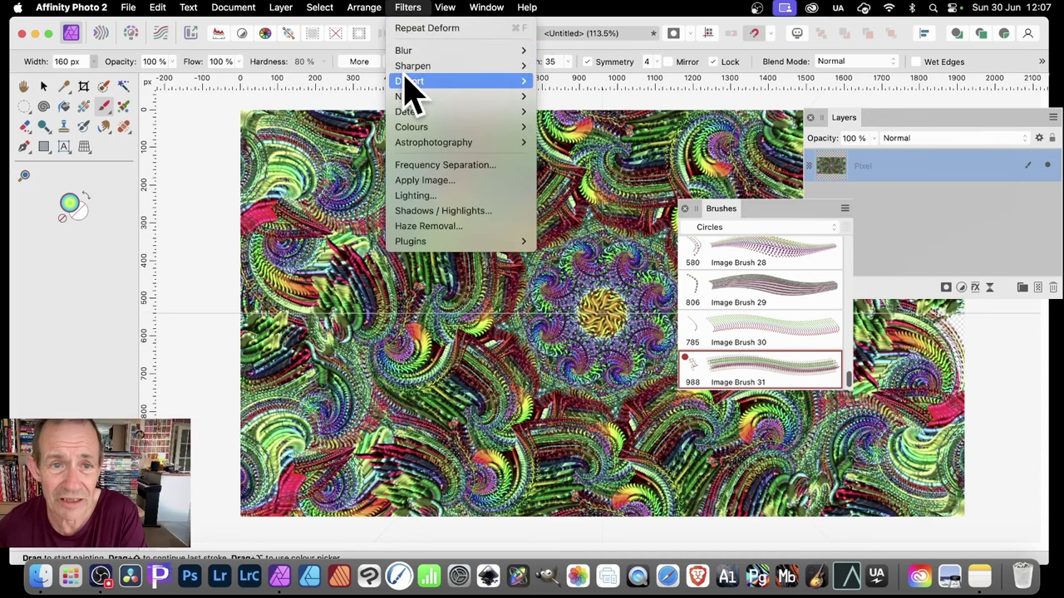
{"action": "mouse_move", "coordinate": [407, 81]}
{"action": "left_click", "coordinate": [605, 83]}
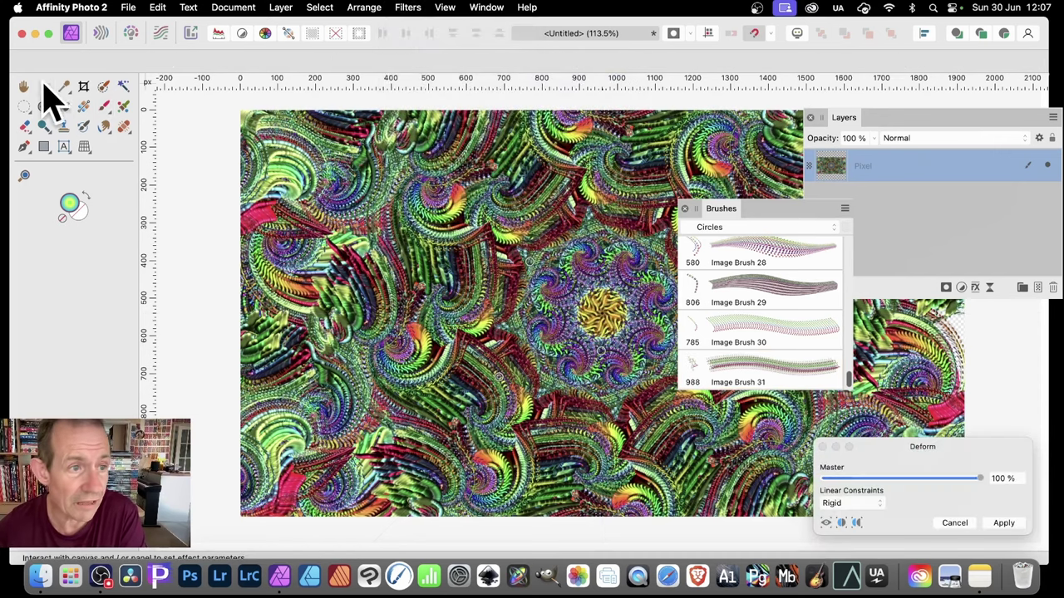
{"action": "left_click", "coordinate": [44, 86]}
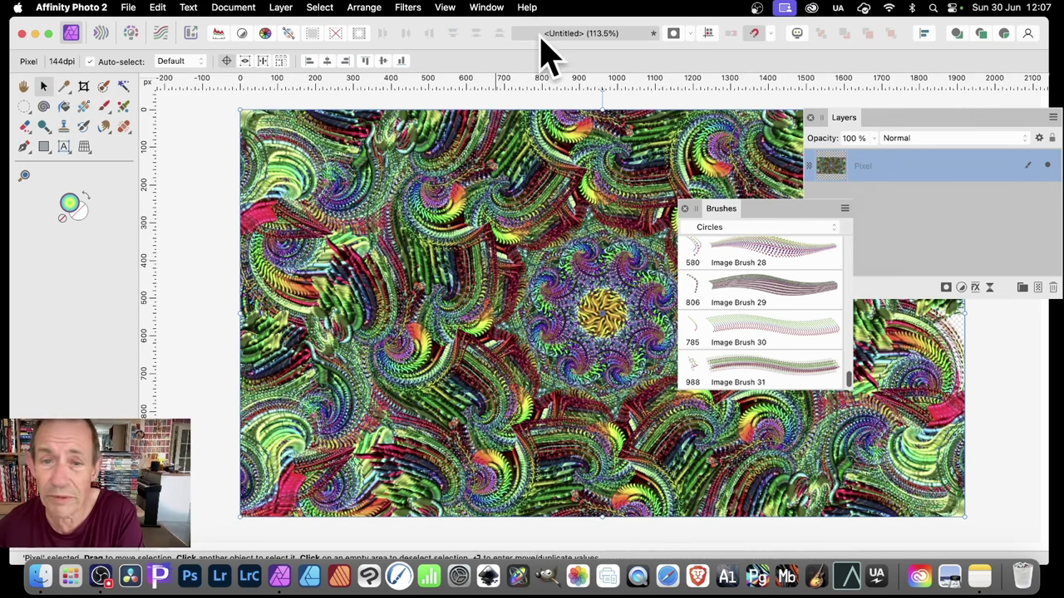
Try warping the pattern with the Deform filter under Rigid constraints by pulling four points outward, and undo the applied distortion.
{"action": "left_click", "coordinate": [407, 8]}
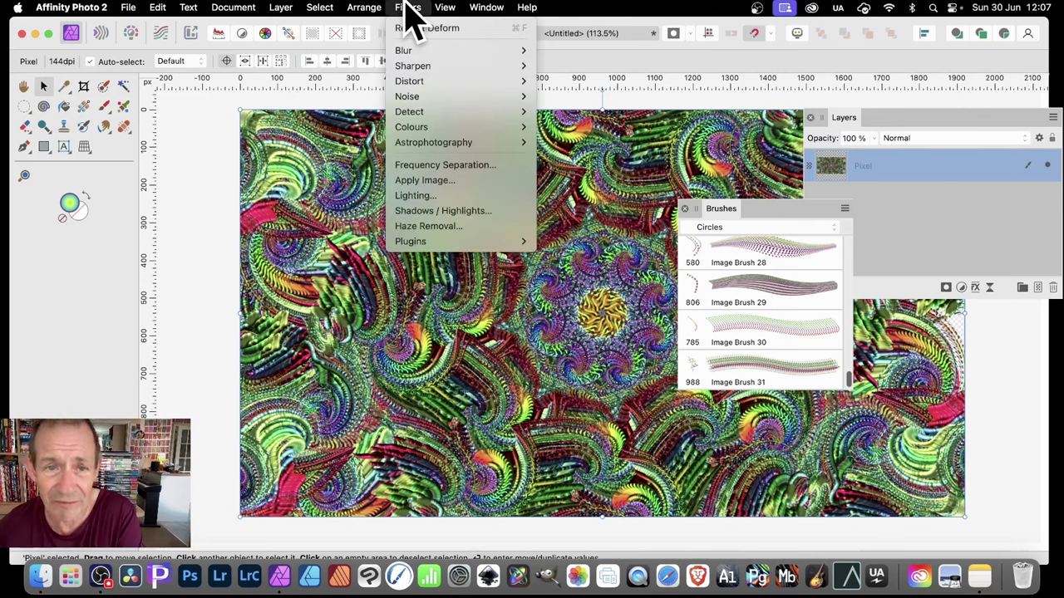
{"action": "mouse_move", "coordinate": [424, 82]}
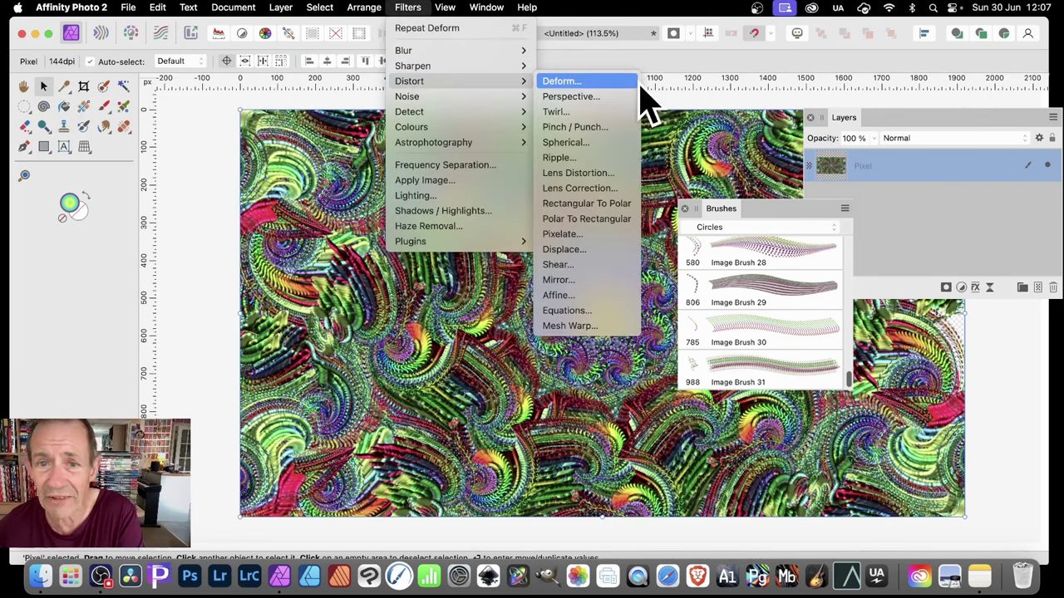
{"action": "left_click", "coordinate": [635, 82]}
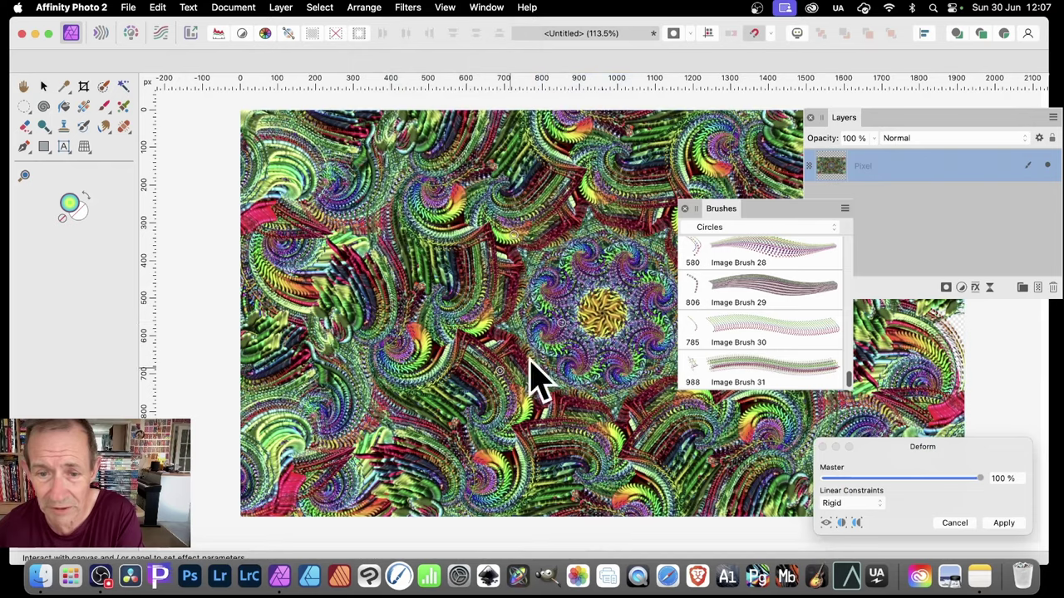
{"action": "left_click_drag", "start_coordinate": [672, 264], "coordinate": [219, 134]}
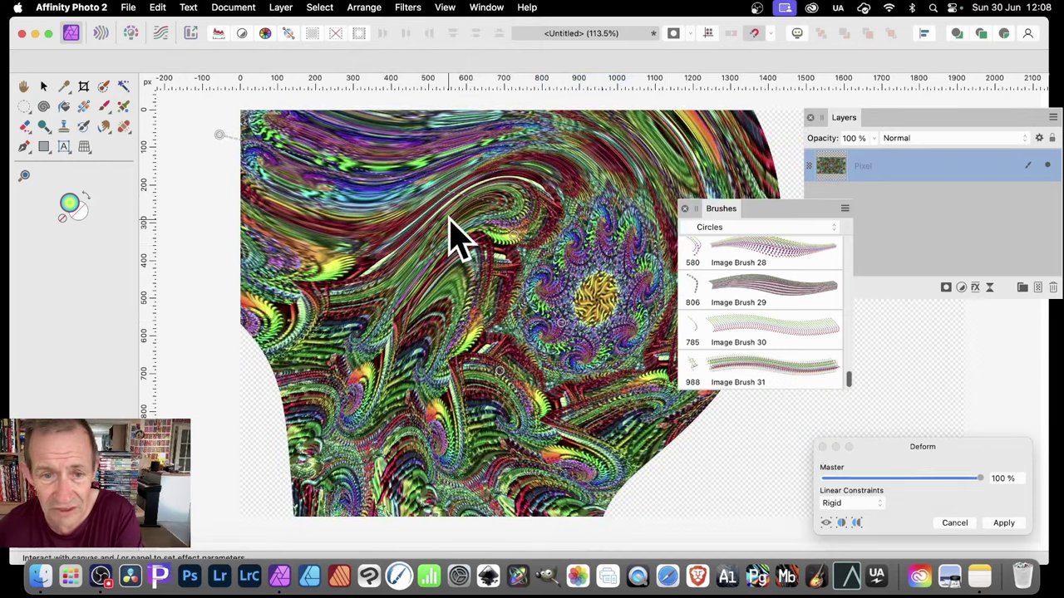
{"action": "left_click_drag", "start_coordinate": [451, 226], "coordinate": [208, 503]}
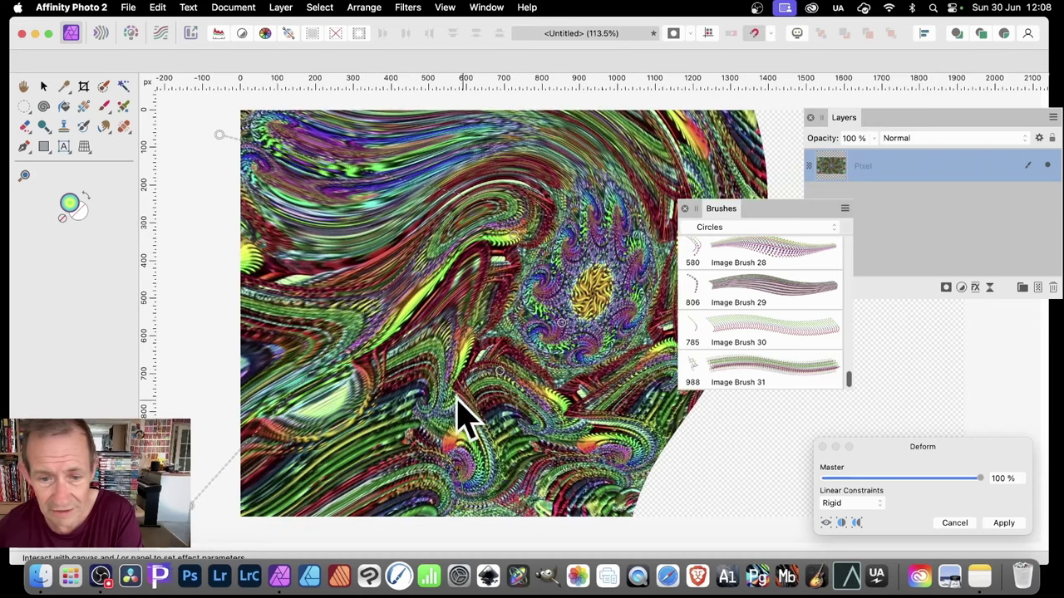
{"action": "left_click_drag", "start_coordinate": [458, 408], "coordinate": [779, 414]}
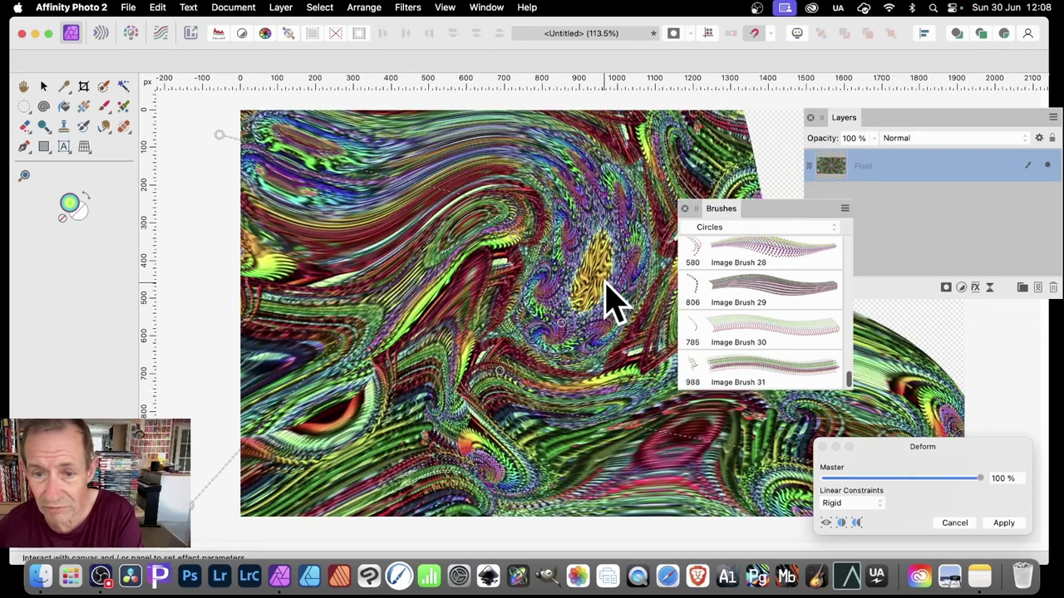
{"action": "left_click_drag", "start_coordinate": [606, 285], "coordinate": [807, 230]}
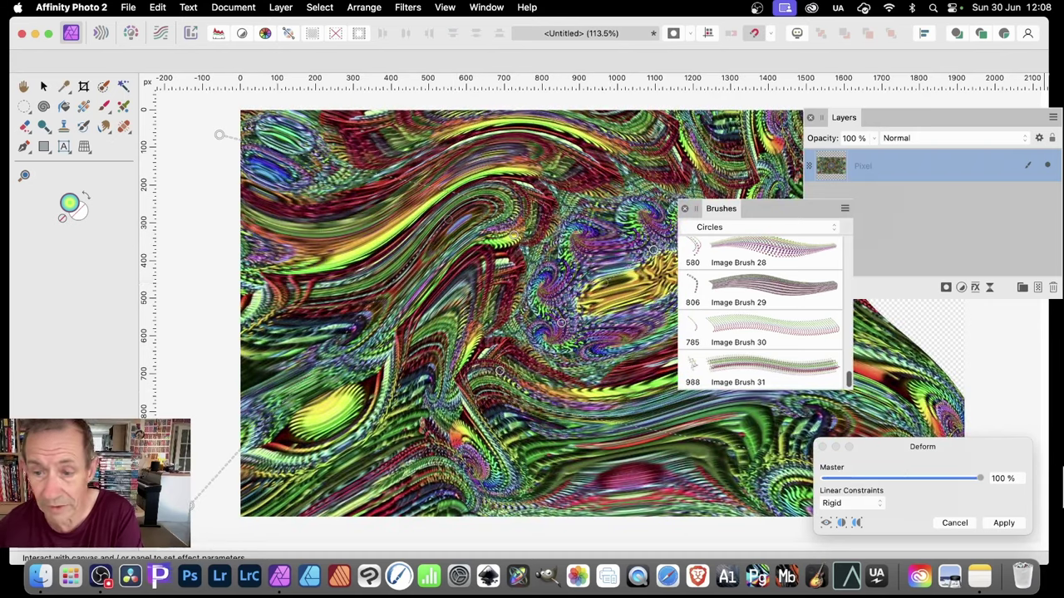
{"action": "left_click", "coordinate": [1002, 523]}
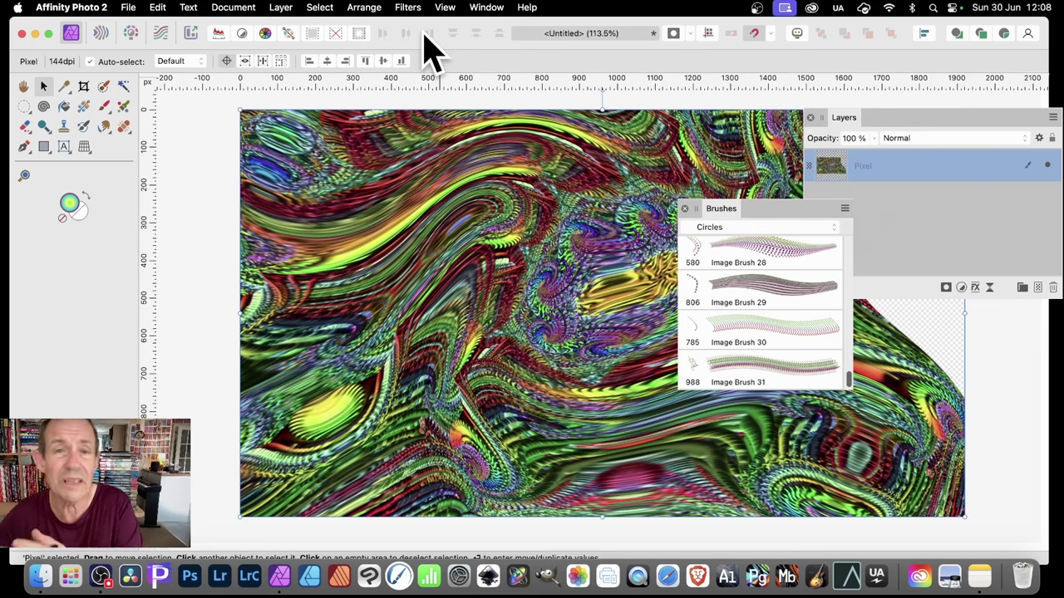
{"action": "key", "text": "super+z"}
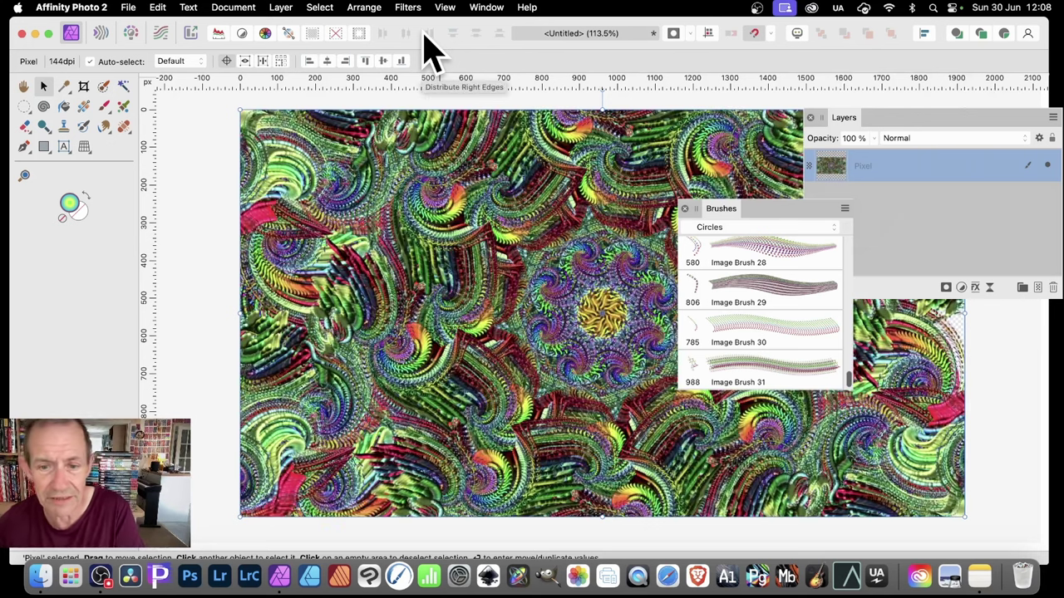